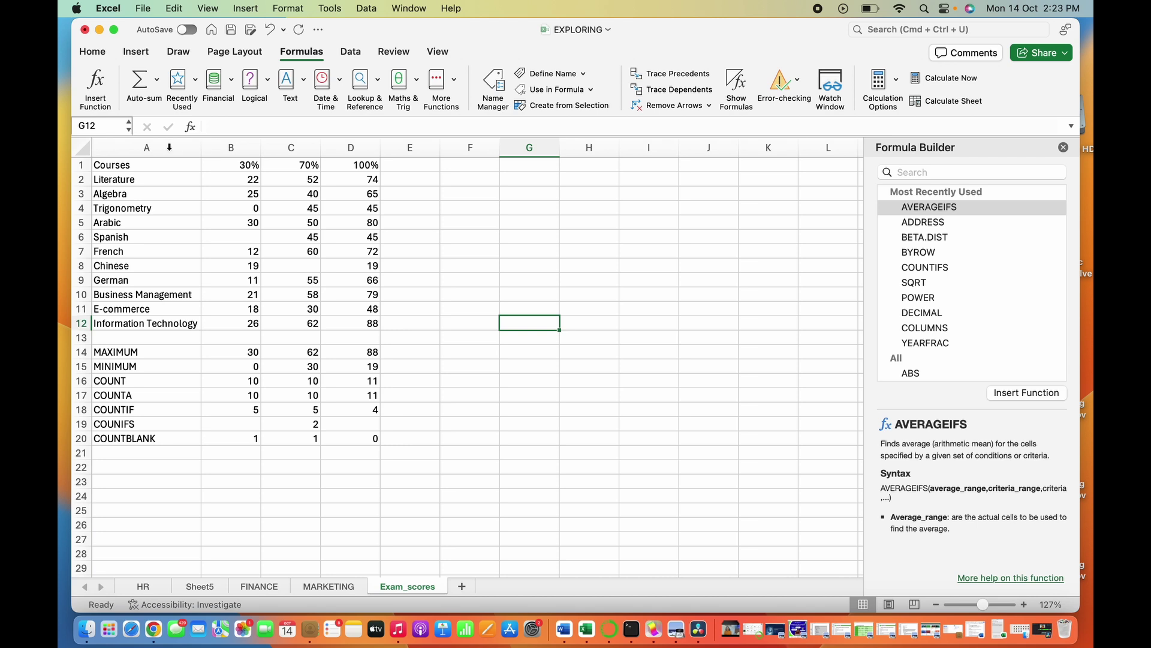
# - Insert a blank column between the Courses and 30% columns and enter the heading Edited_text in B1
pyautogui.click(238, 144)
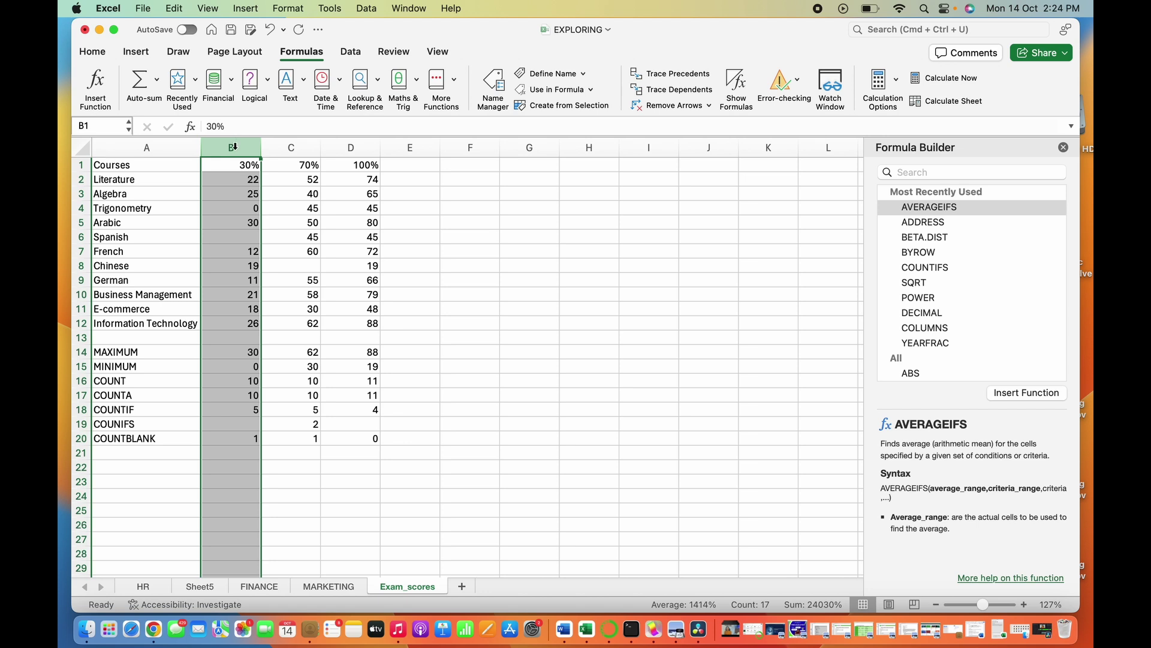
pyautogui.rightClick(235, 146)
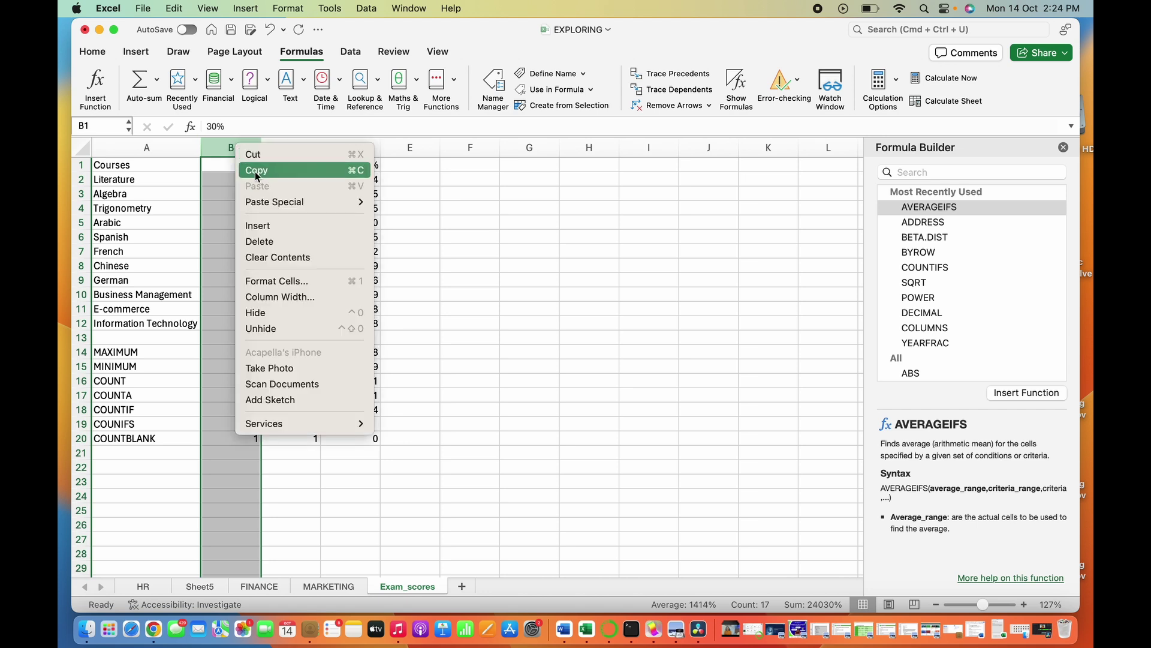
pyautogui.click(271, 225)
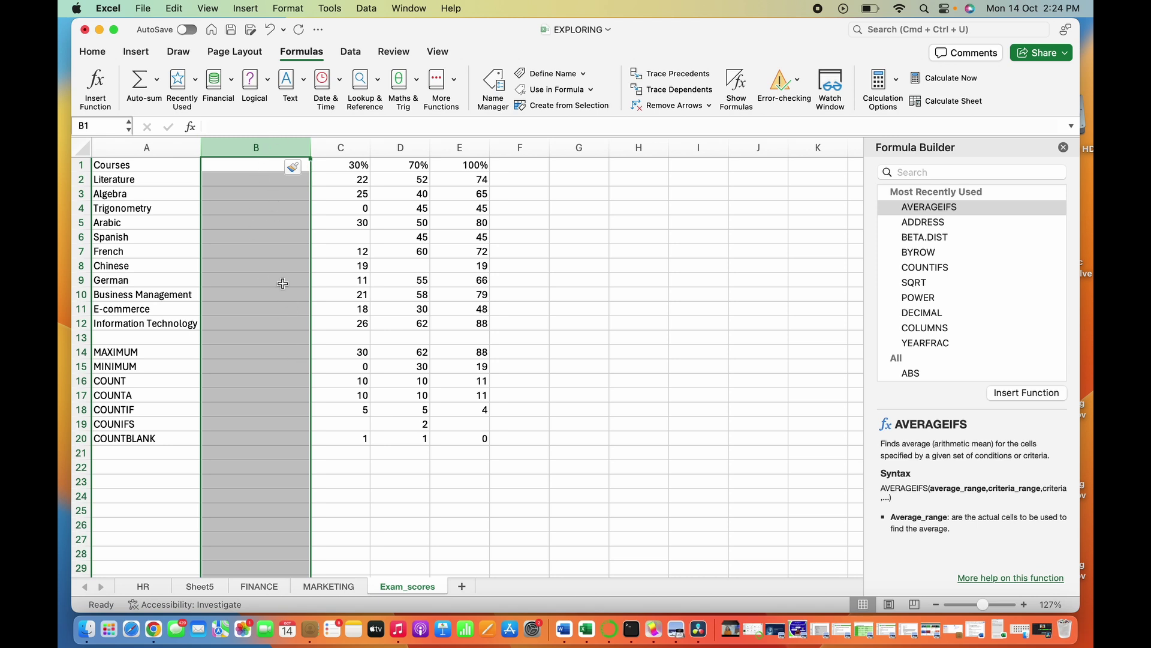
pyautogui.click(566, 312)
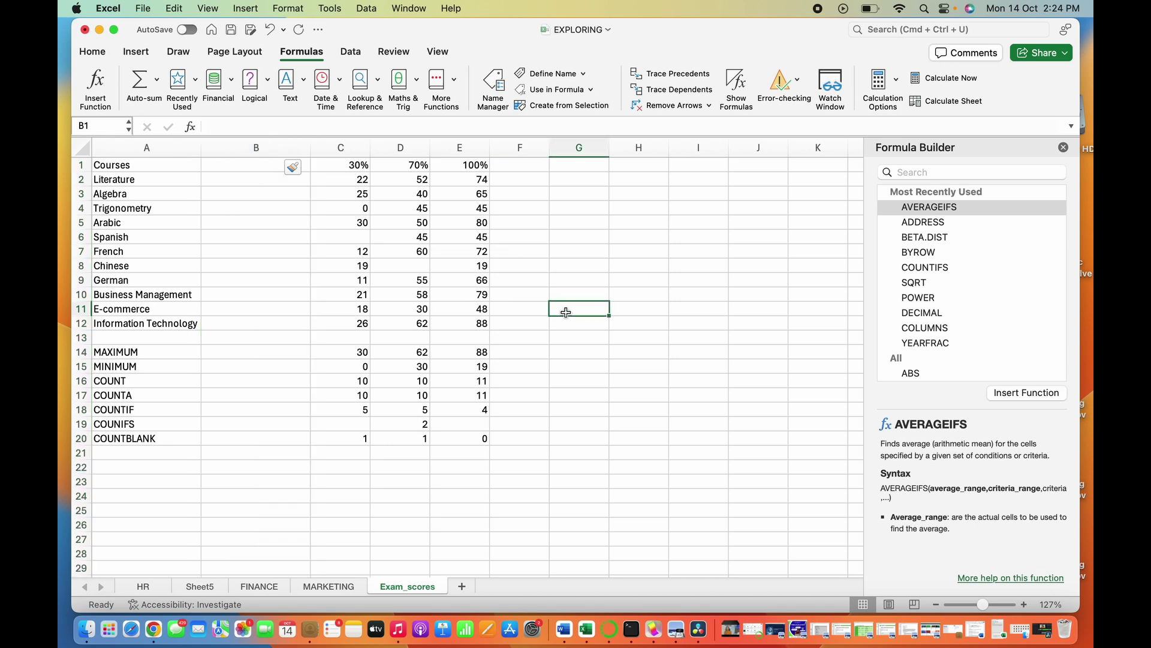
pyautogui.doubleClick(238, 168)
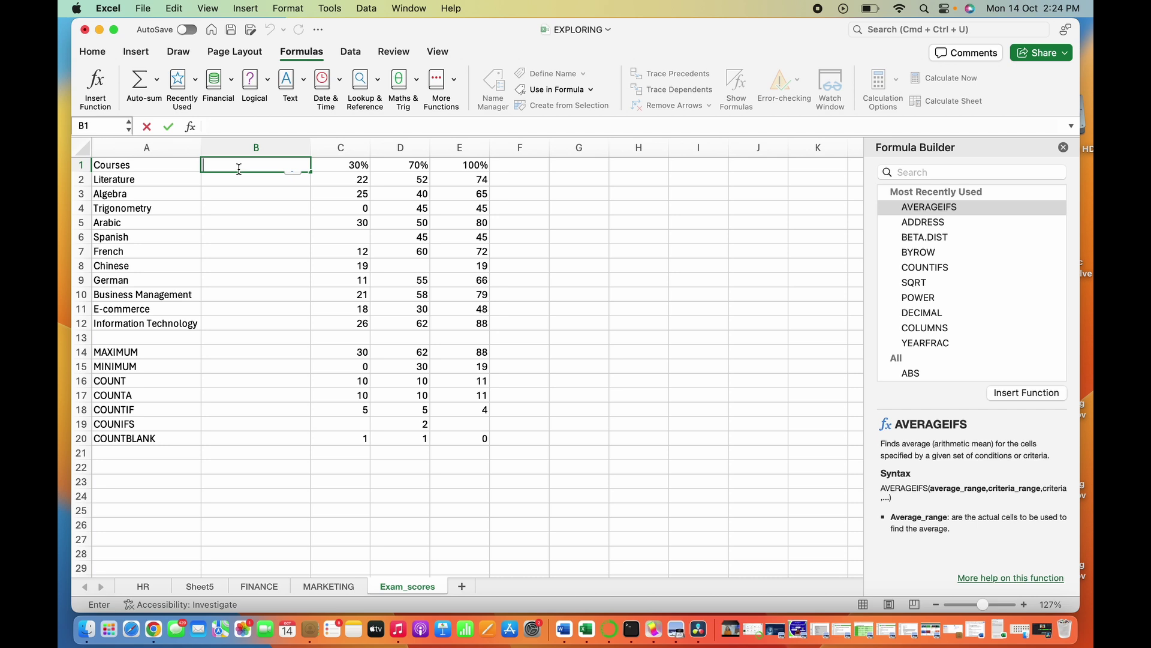
pyautogui.write('Edited_text')
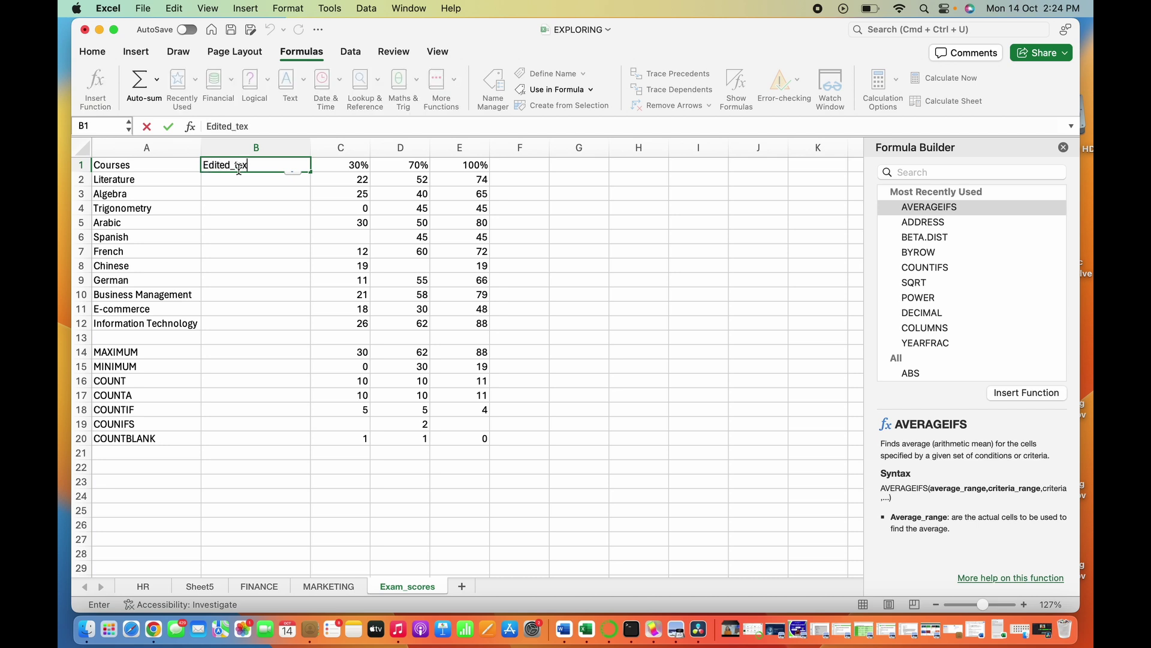
pyautogui.press('Return')
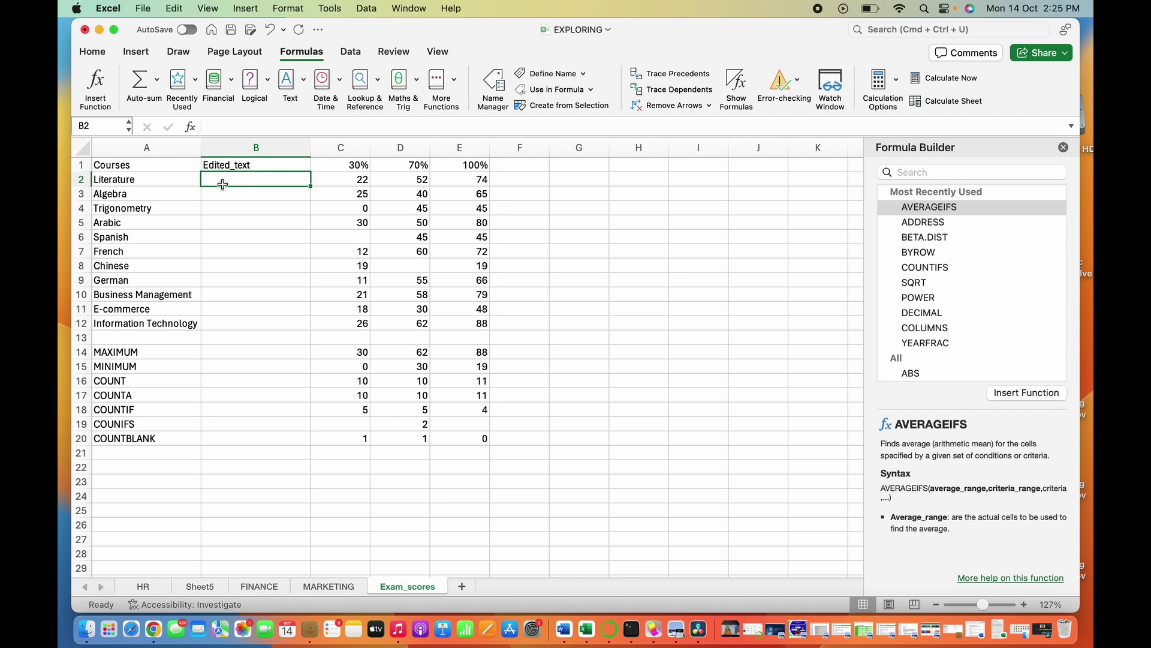
# - Look up the PROPER function's description and inspect the texts in cells A12, A10 and A20
pyautogui.click(952, 173)
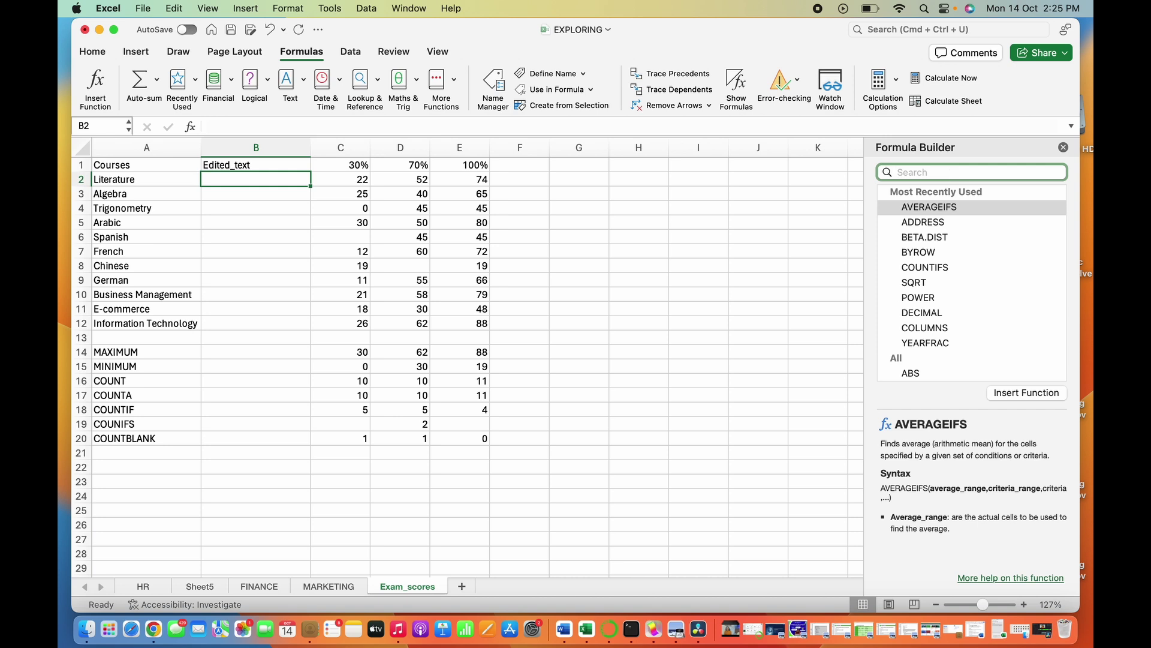
pyautogui.write('proper')
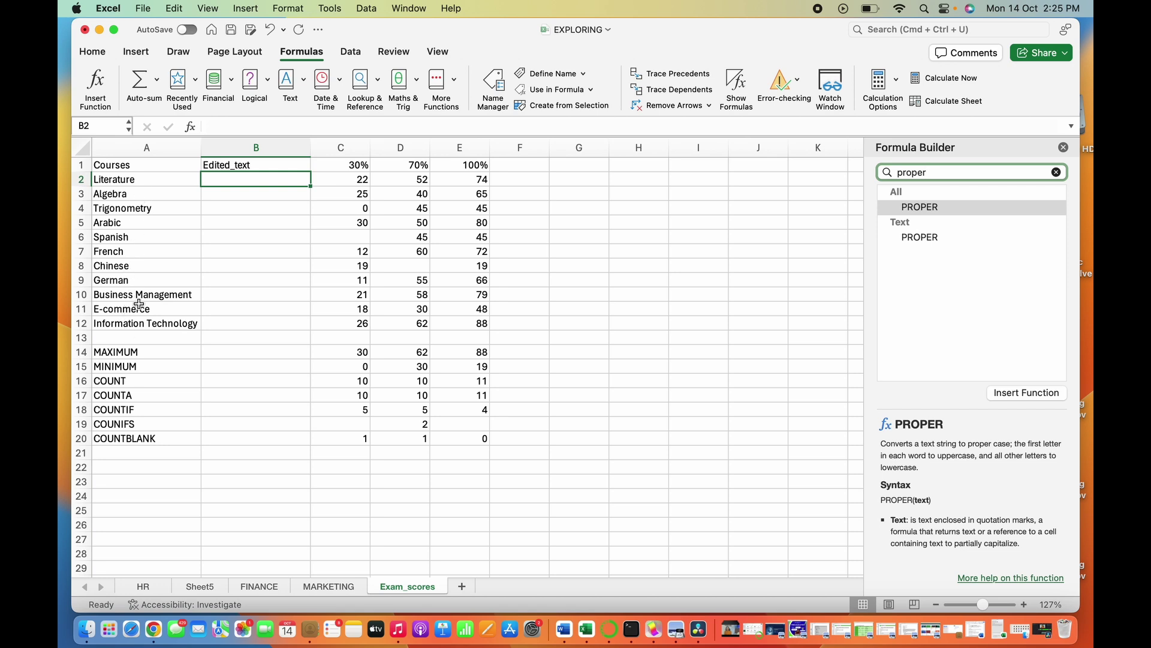
pyautogui.click(124, 327)
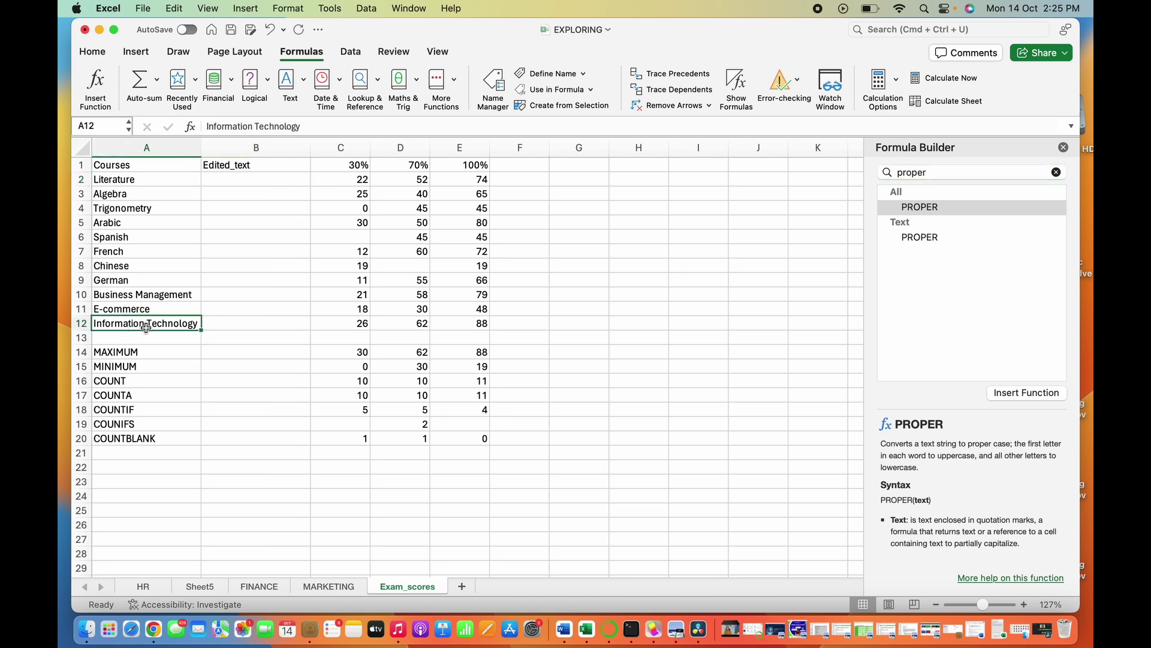
pyautogui.click(126, 296)
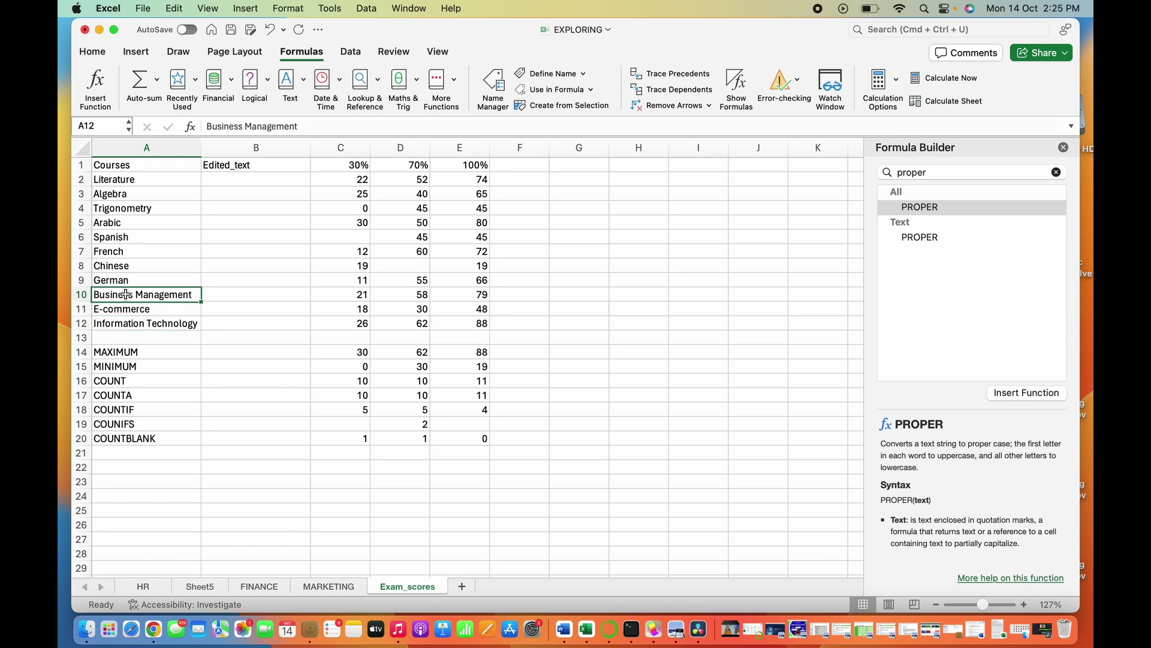
pyautogui.click(139, 439)
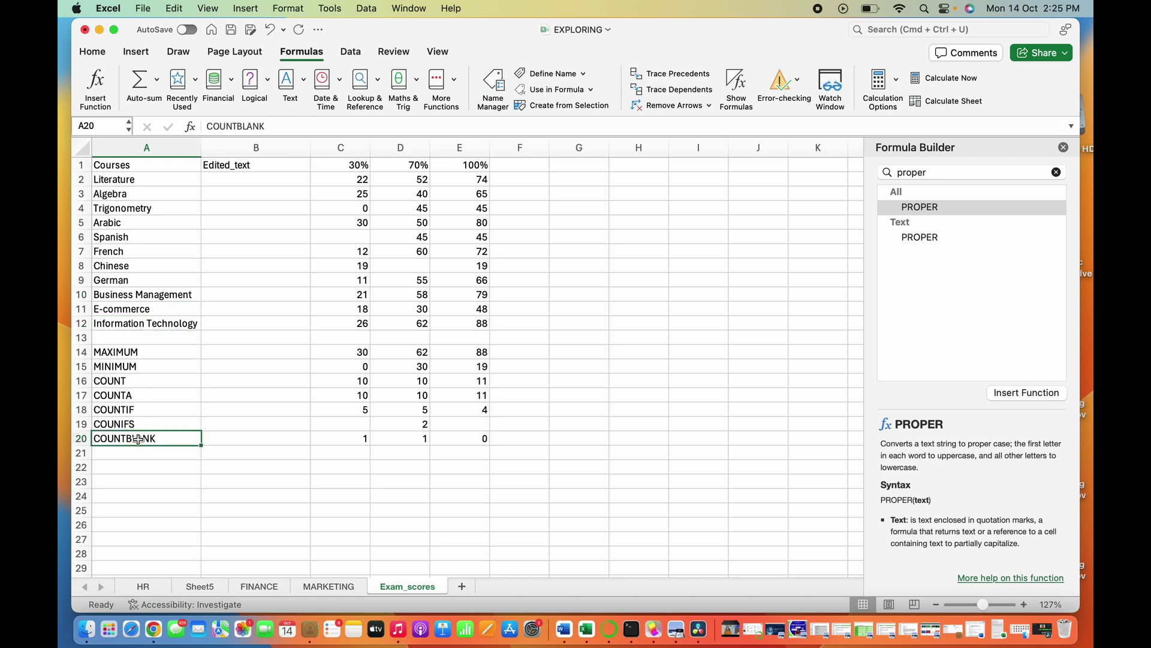
# - Enter the formula =PROPER(A10) in cell B10 to convert the Business Management text to proper case
pyautogui.click(226, 297)
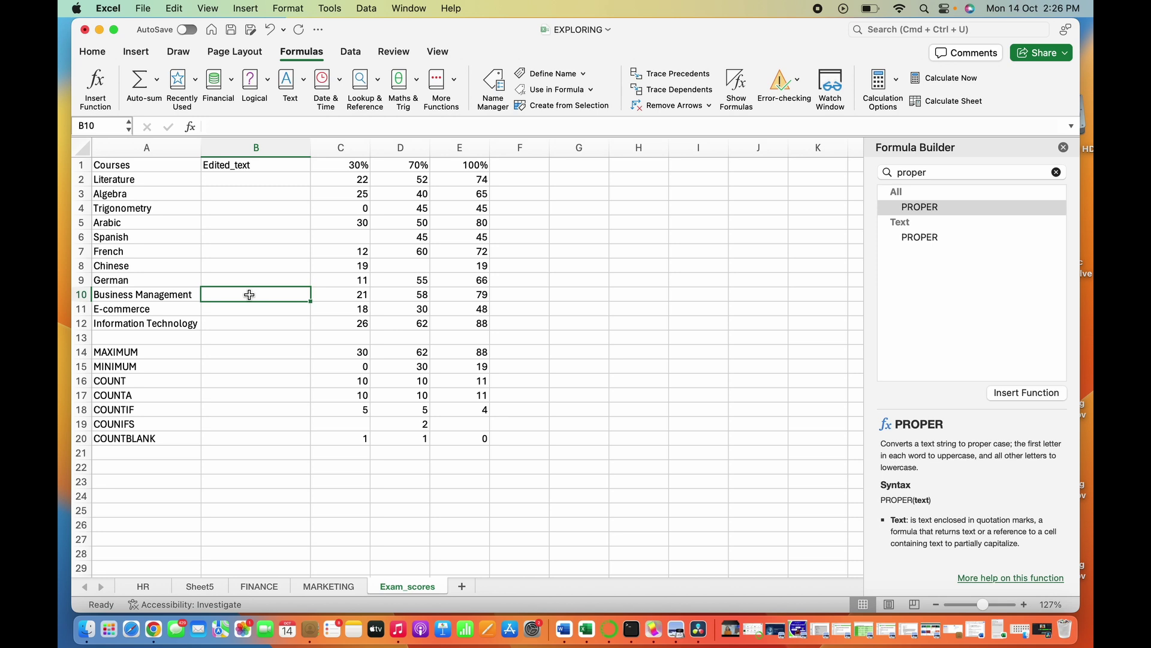
pyautogui.click(247, 124)
pyautogui.write('=')
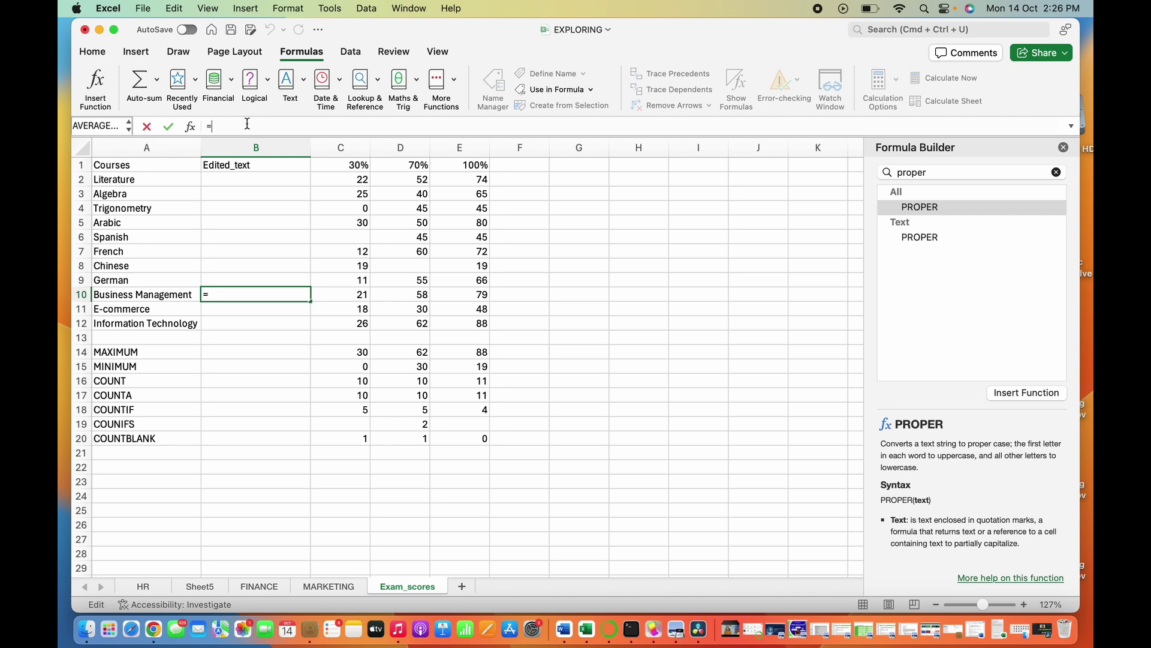
pyautogui.write('PROPER(')
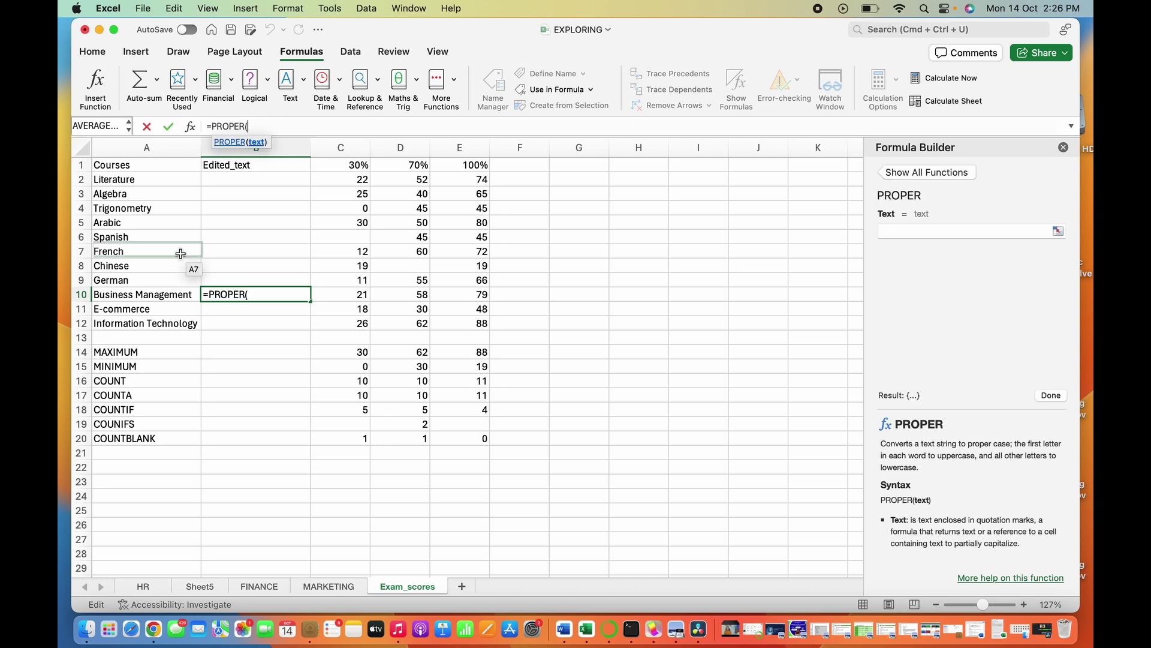
pyautogui.click(144, 297)
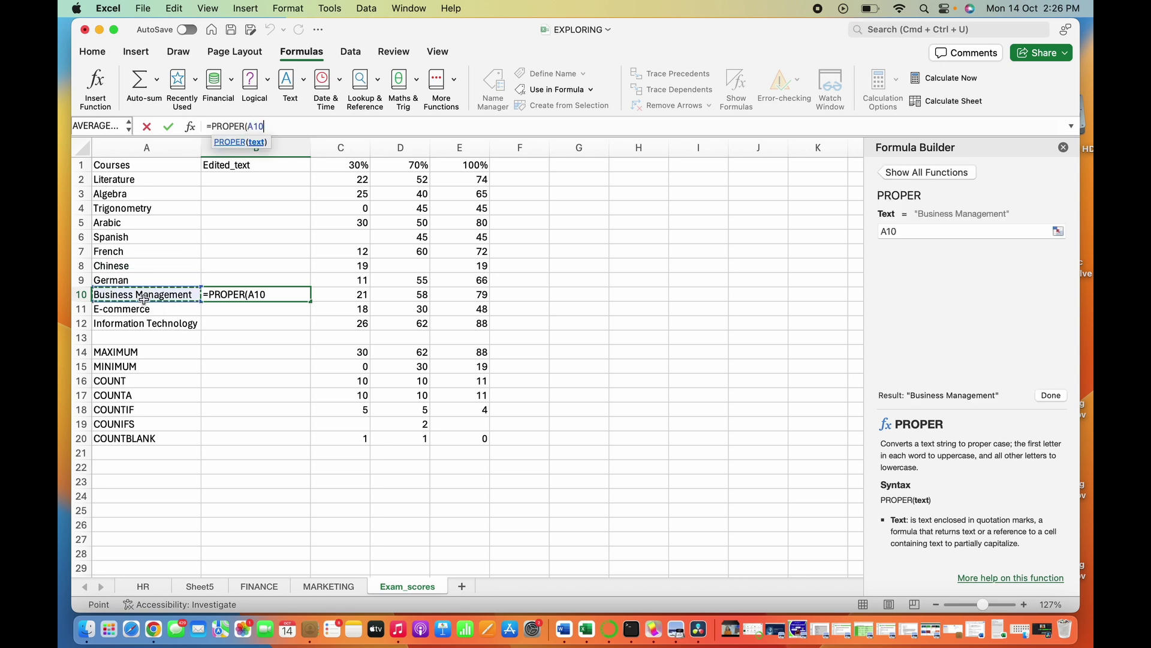
pyautogui.write(')')
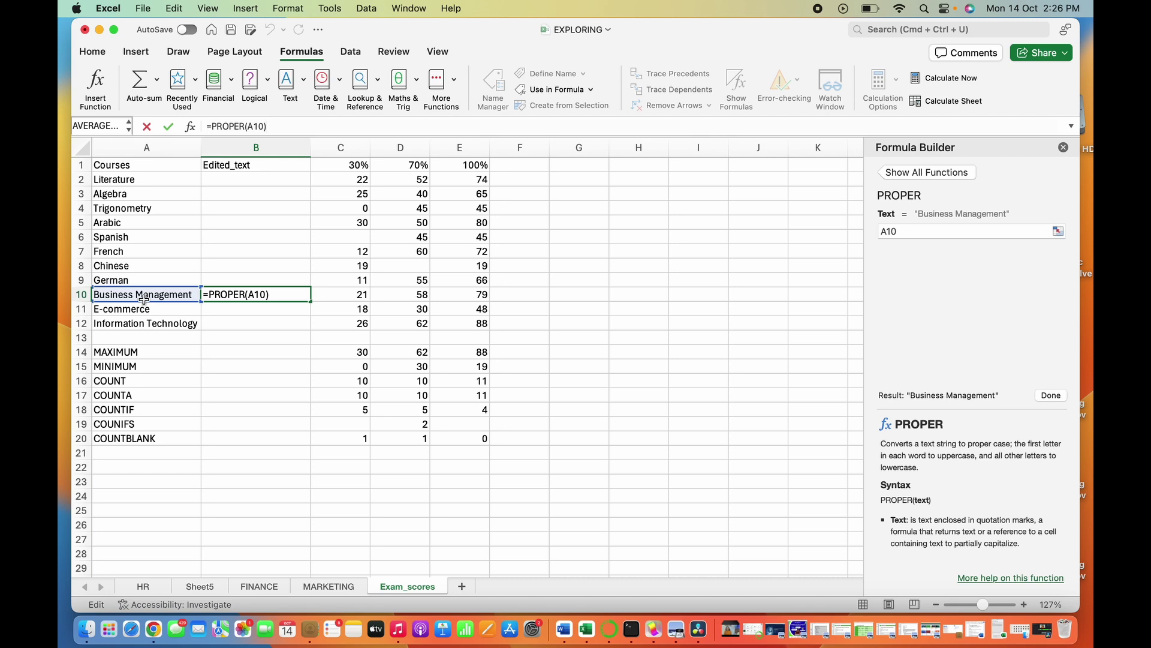
pyautogui.press('Return')
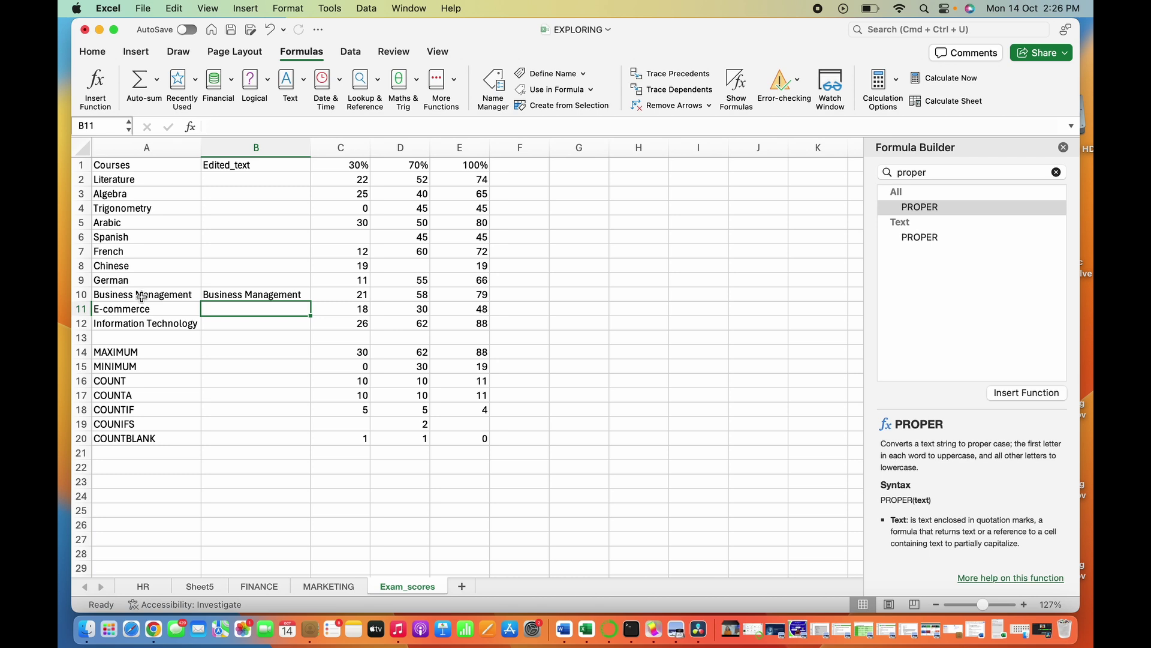
# - Enter the formula =PROPER(A12) in cell B12 for the Information Technology text
pyautogui.click(135, 325)
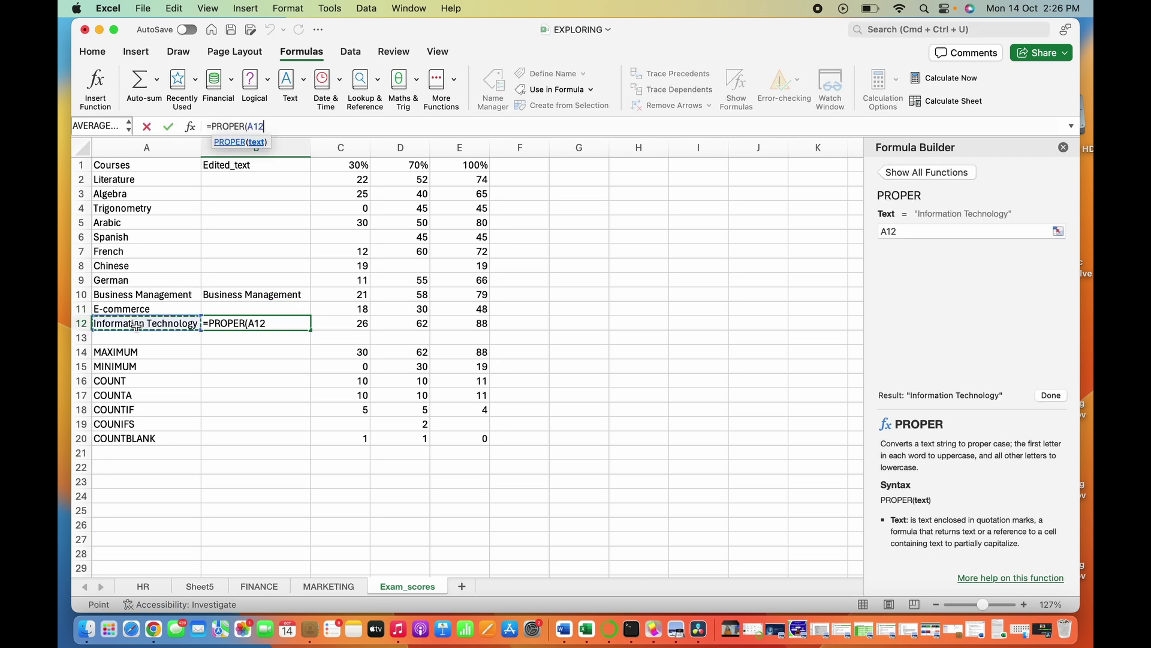
pyautogui.write(')')
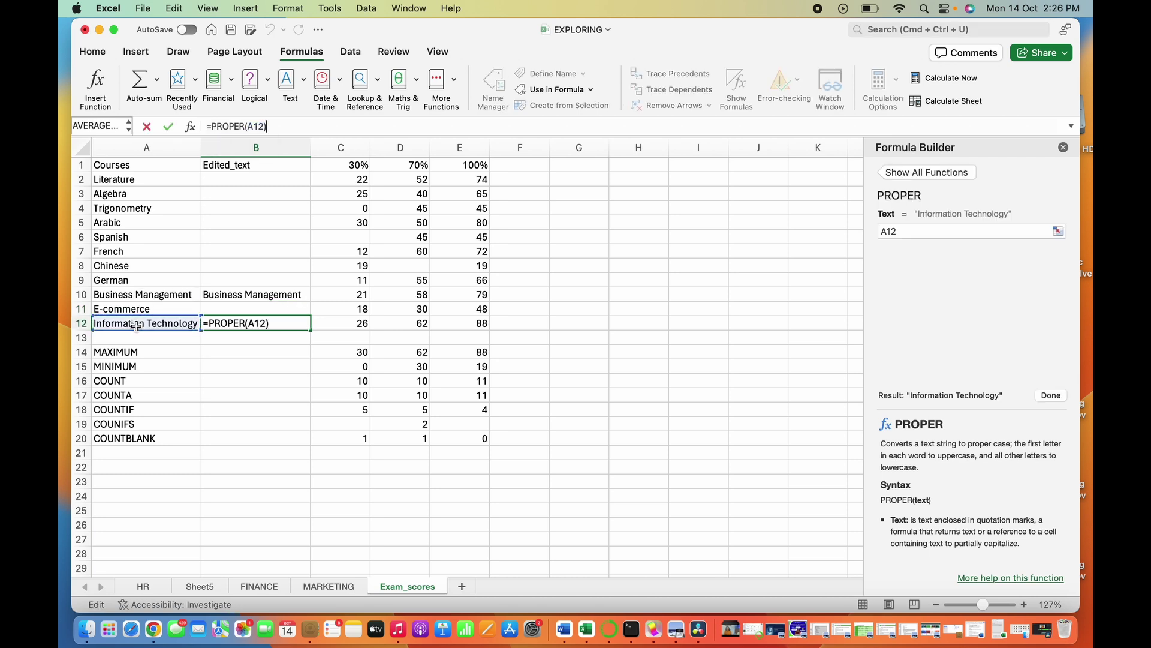
pyautogui.press('Return')
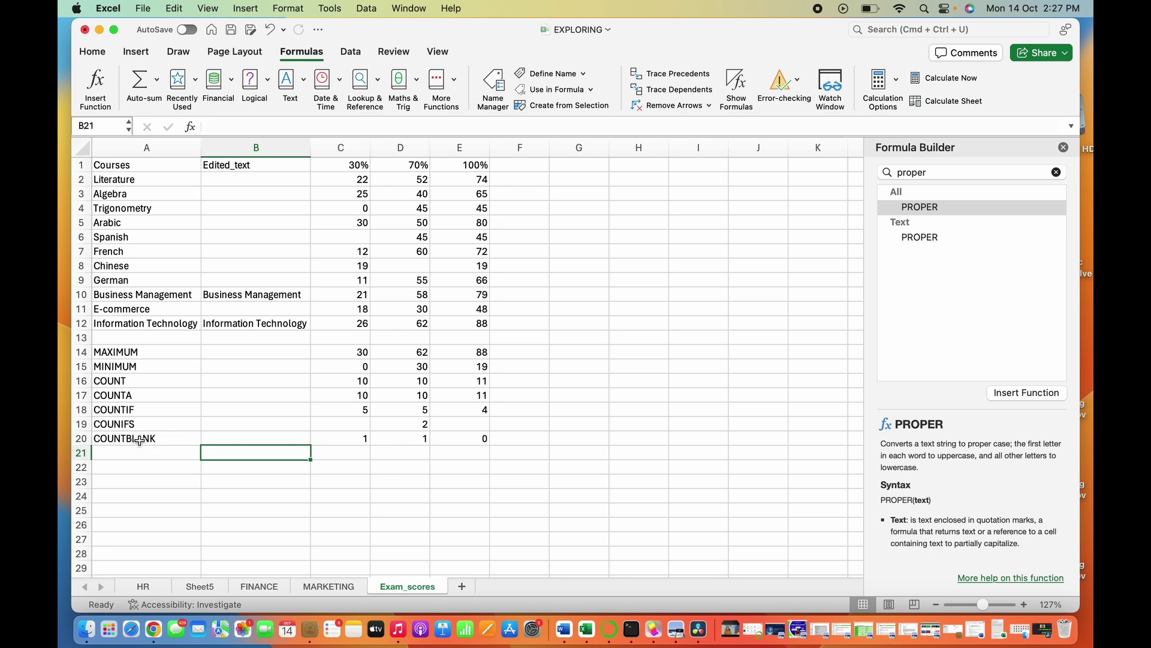
# - Change the label in cell A20 to COUNT BLANK by adding a space between the two words
pyautogui.click(139, 440)
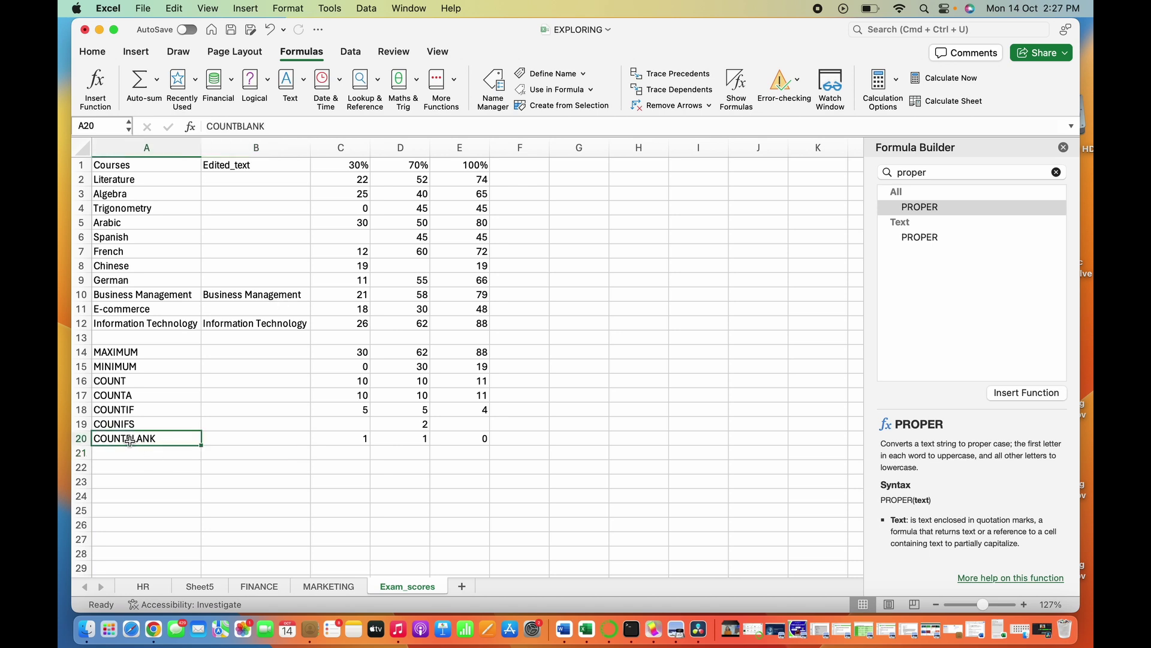
pyautogui.doubleClick(139, 440)
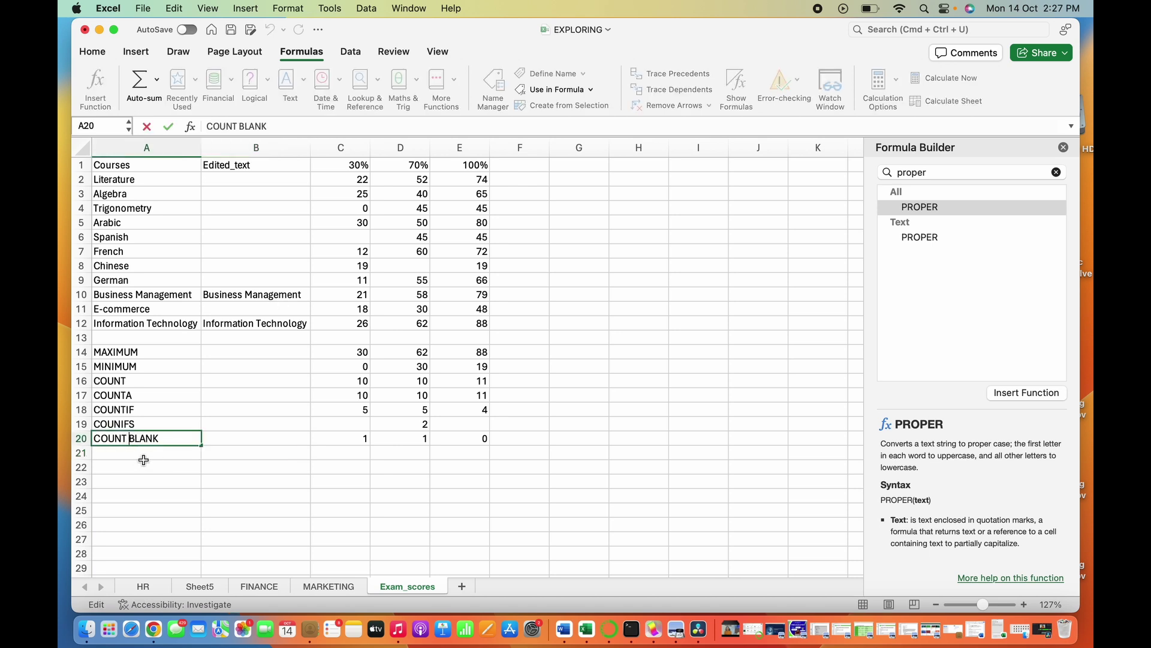
pyautogui.click(170, 471)
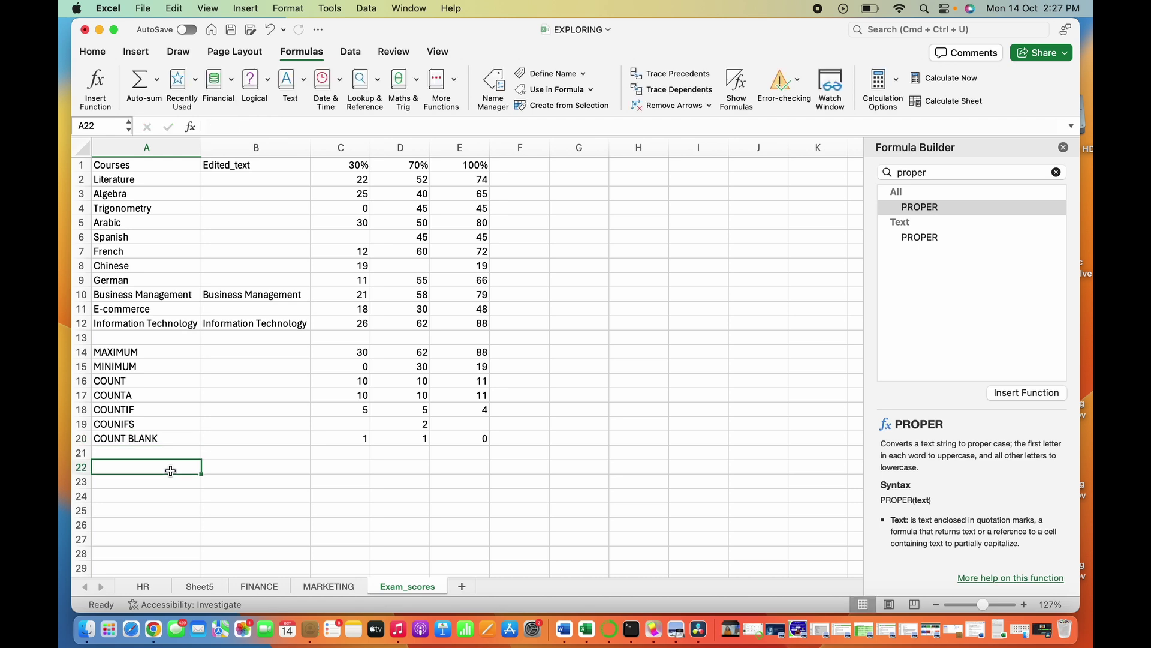
# - Enter the formula =PROPER(A20) in cell B20 to convert the COUNT BLANK label to proper case
pyautogui.click(242, 438)
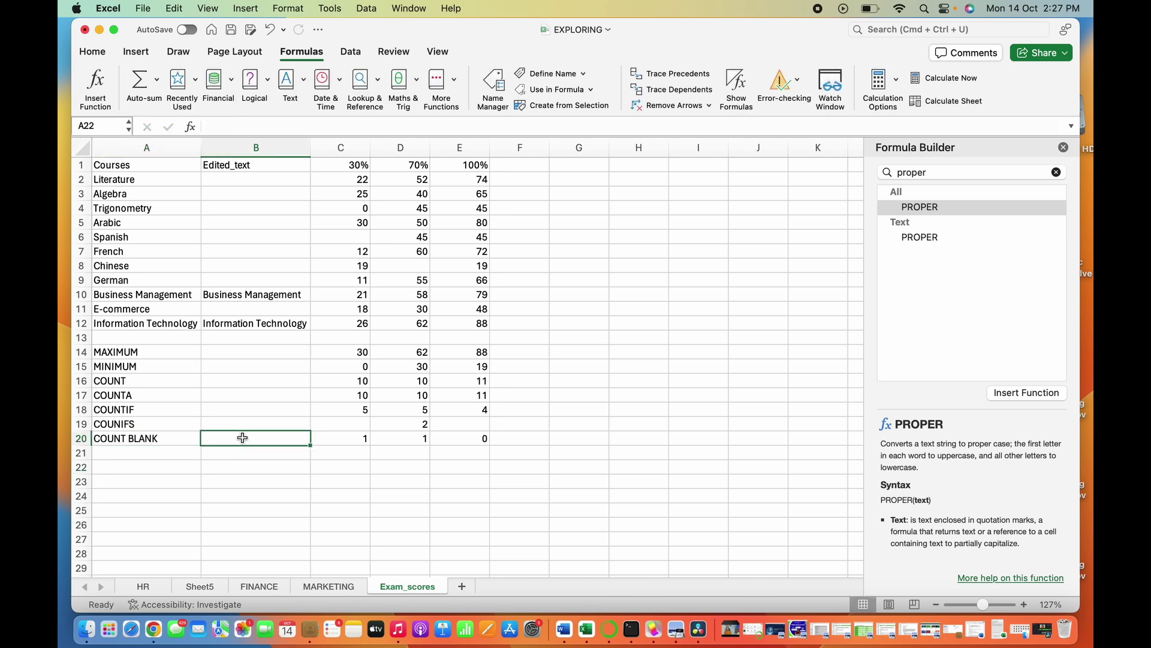
pyautogui.click(245, 124)
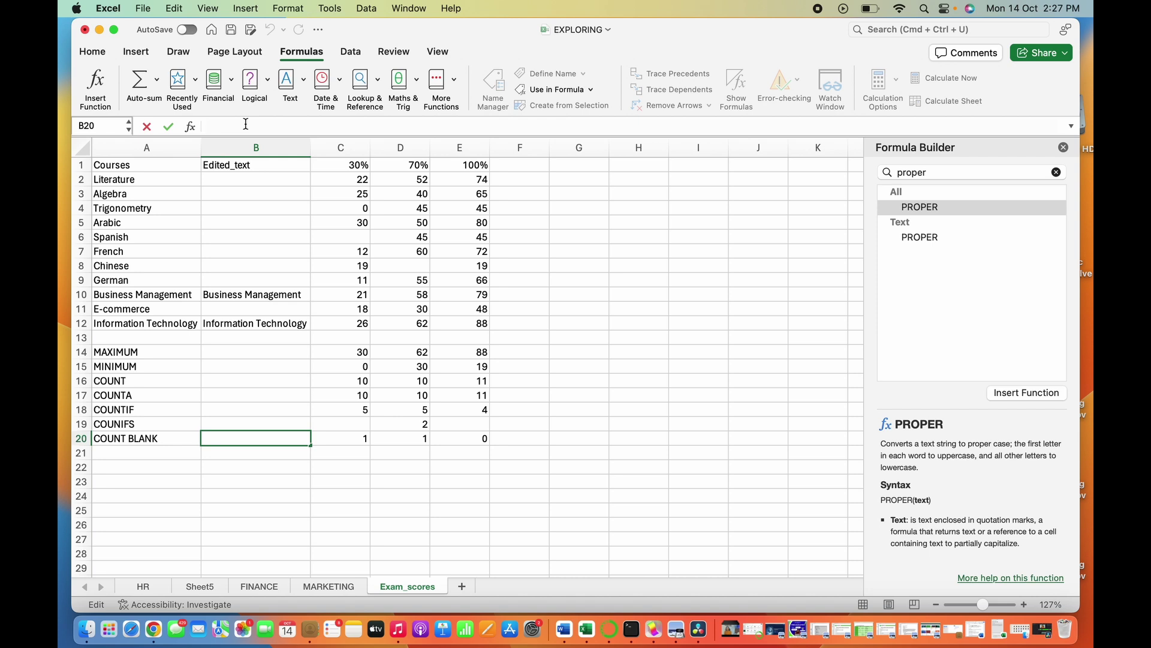
pyautogui.write('=')
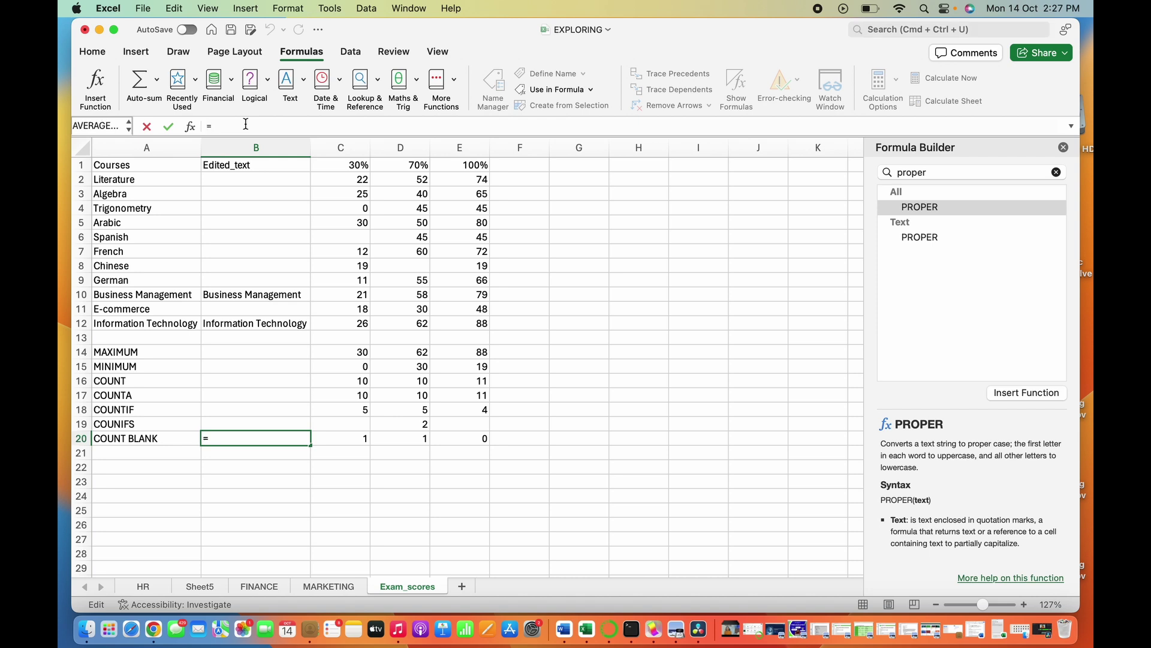
pyautogui.write('PROPER(')
pyautogui.click(191, 441)
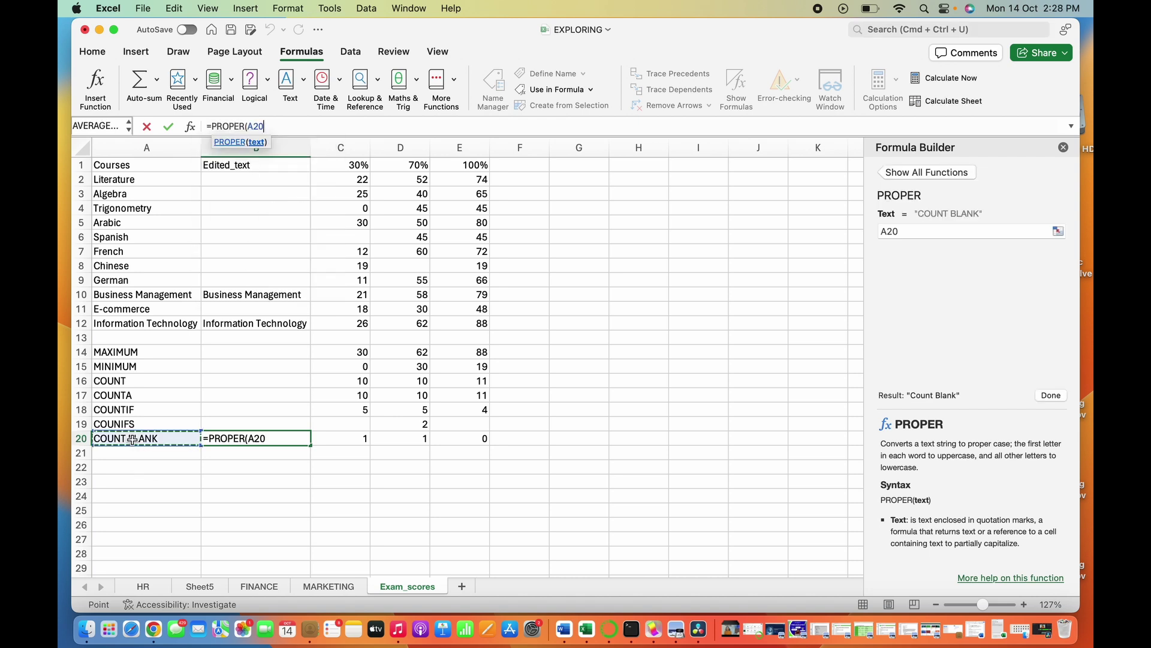
pyautogui.write(')')
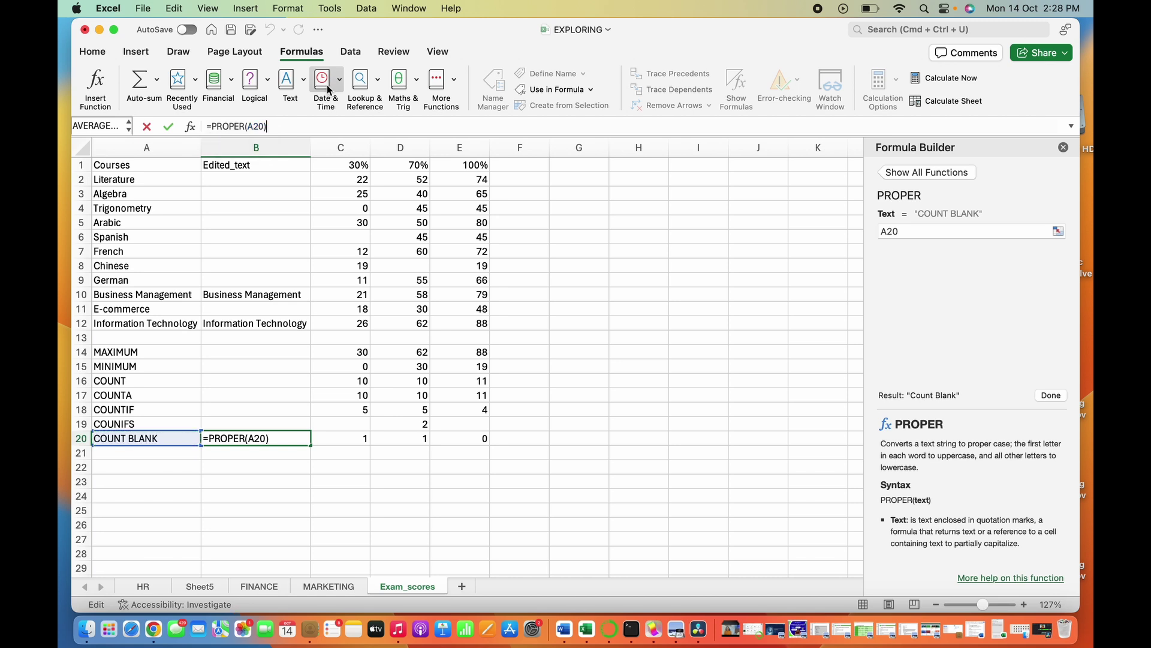
pyautogui.press('Return')
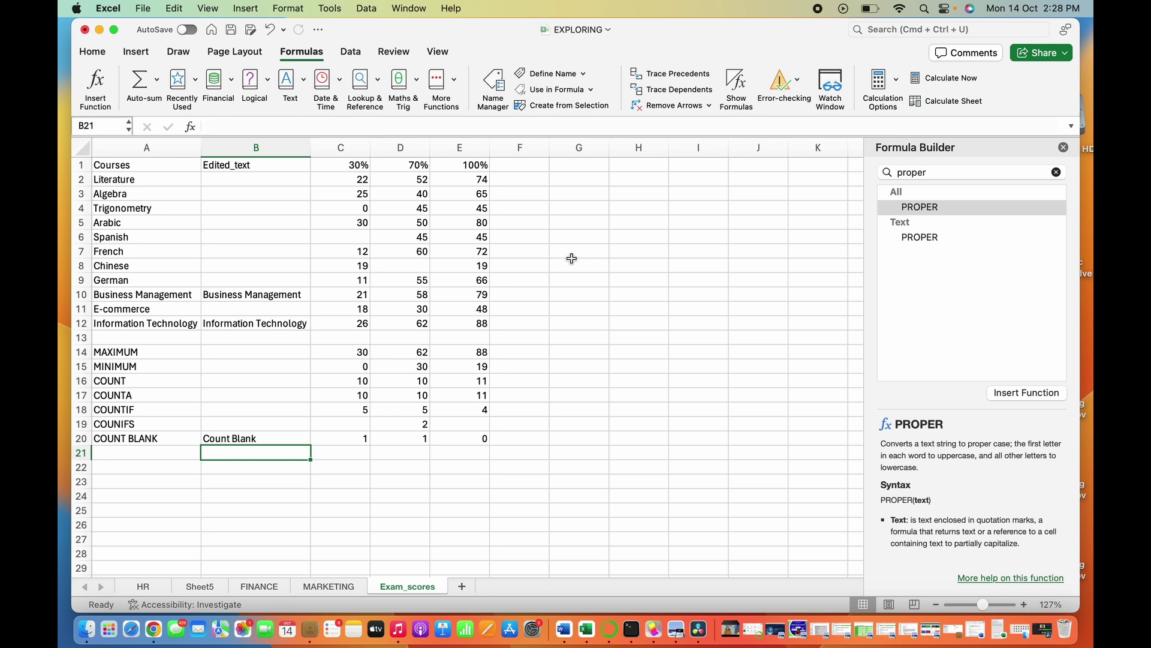
# - Look up the LEN function's description and enter LEN as the column heading in cell F1
pyautogui.click(1056, 172)
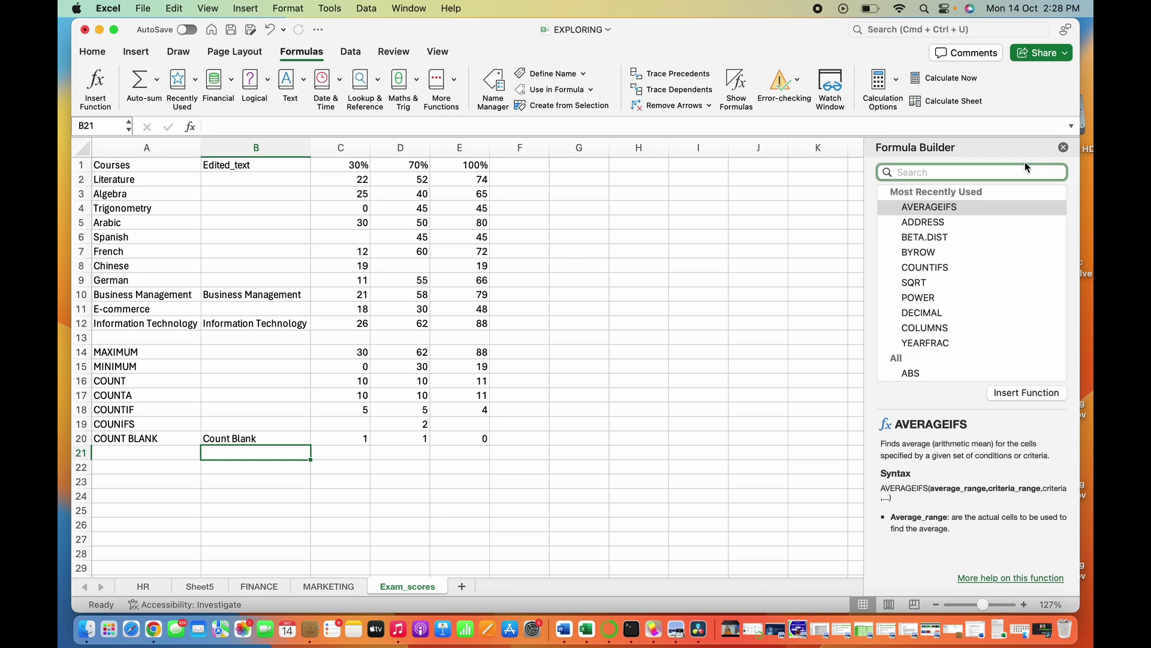
pyautogui.write('LEN')
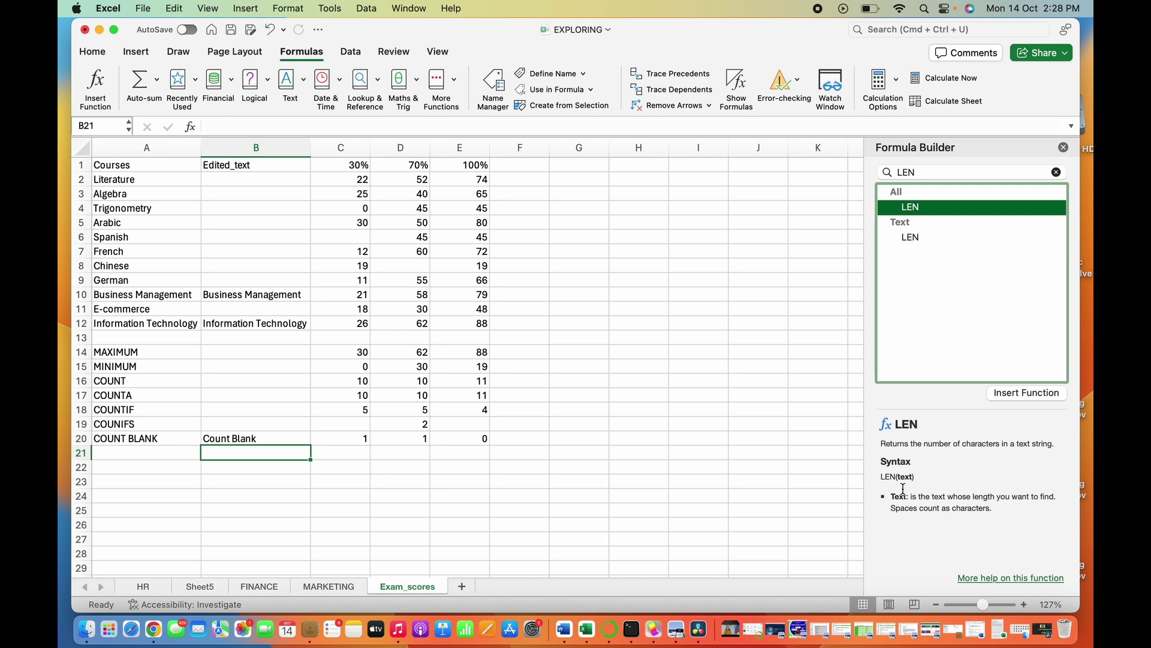
pyautogui.click(522, 166)
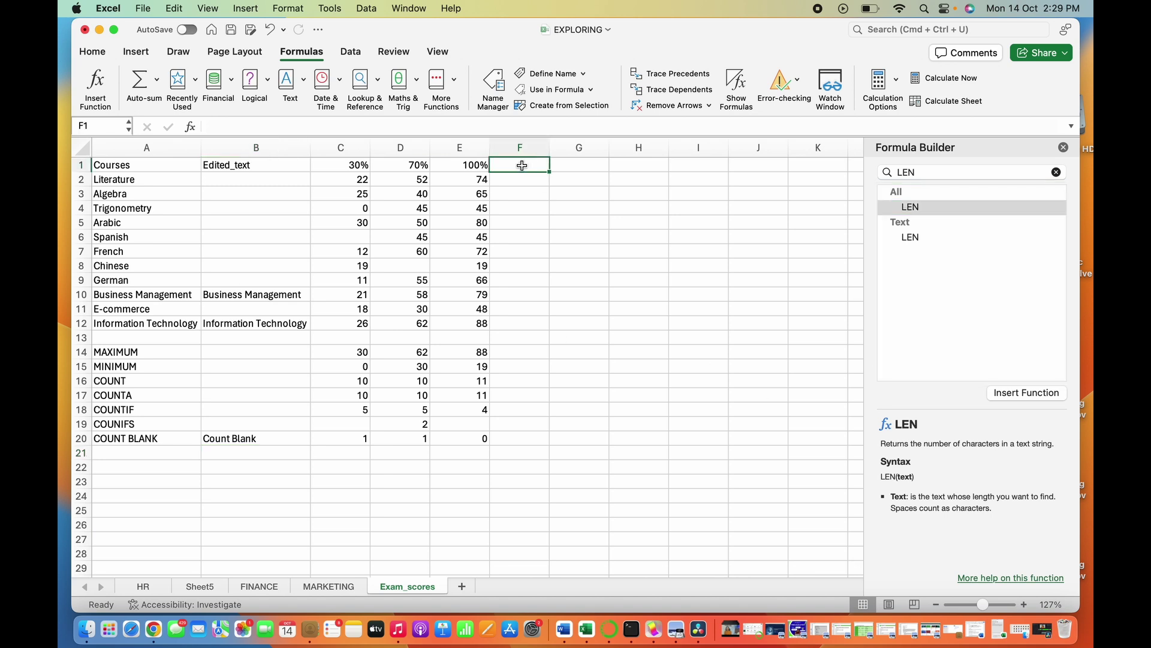
pyautogui.write('LEN')
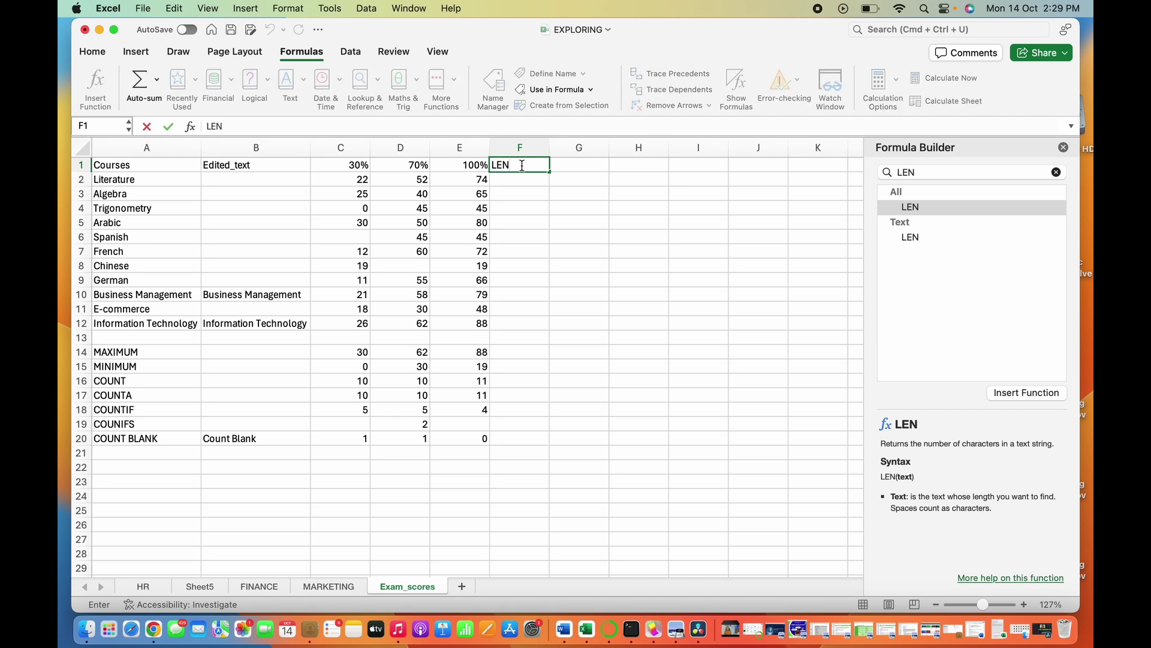
pyautogui.click(579, 208)
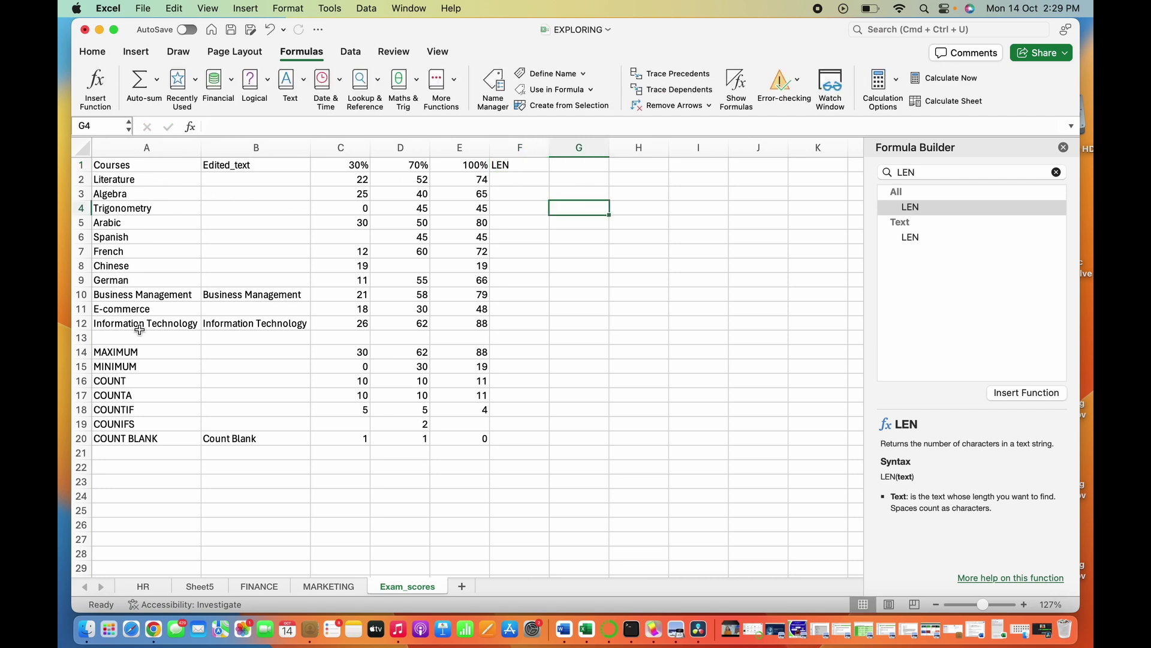
# - Enter the formula =LEN(A2) in cell F2 to count the characters in the Literature text
pyautogui.click(124, 149)
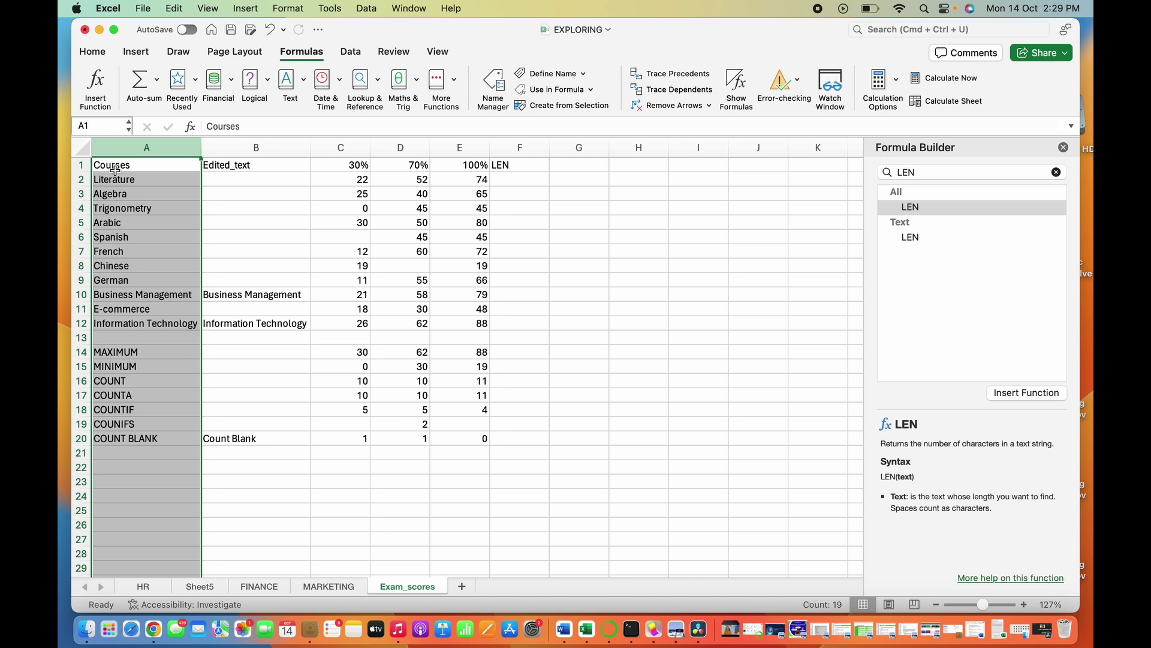
pyautogui.click(156, 184)
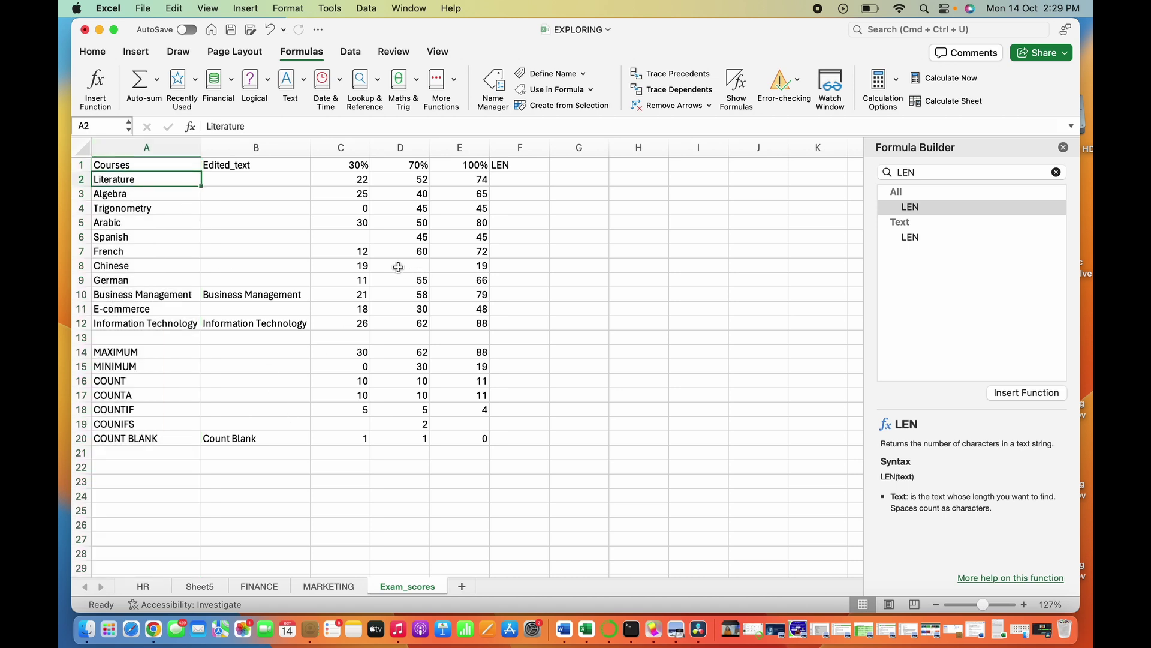
pyautogui.click(518, 184)
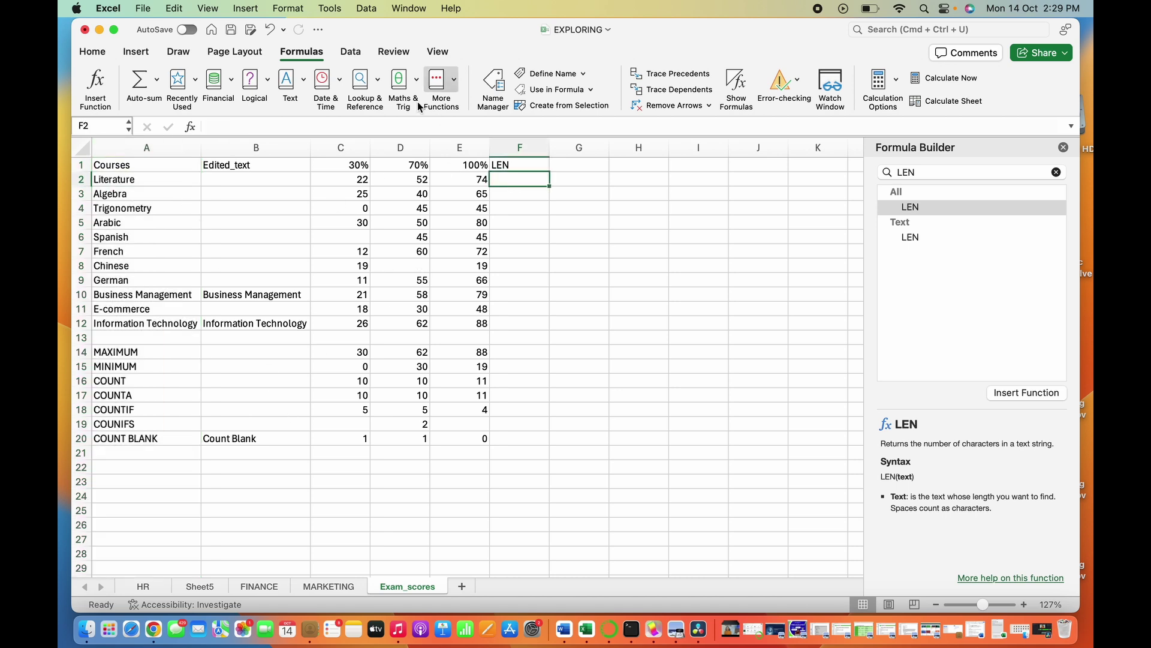
pyautogui.click(389, 125)
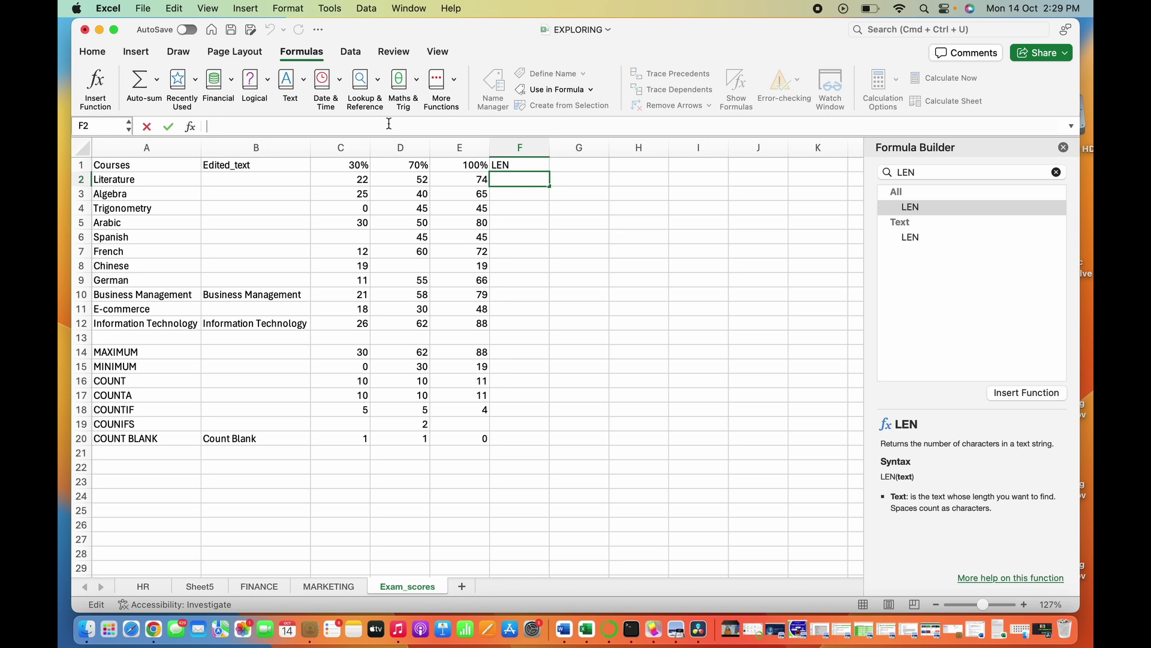
pyautogui.write('=')
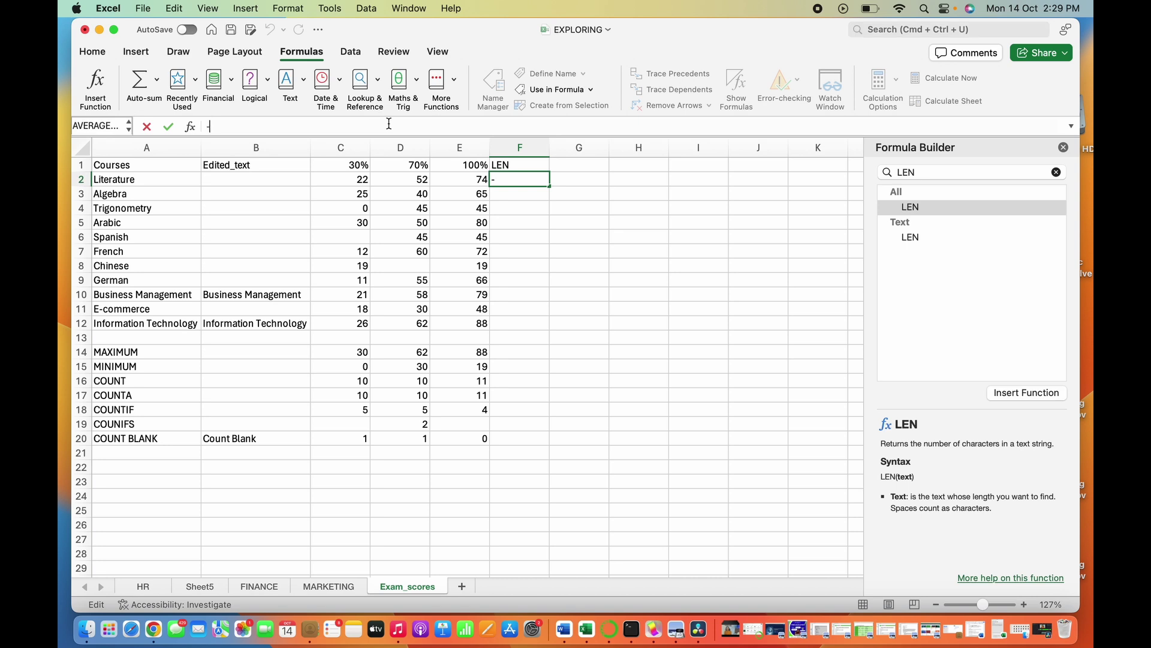
pyautogui.write('LEN')
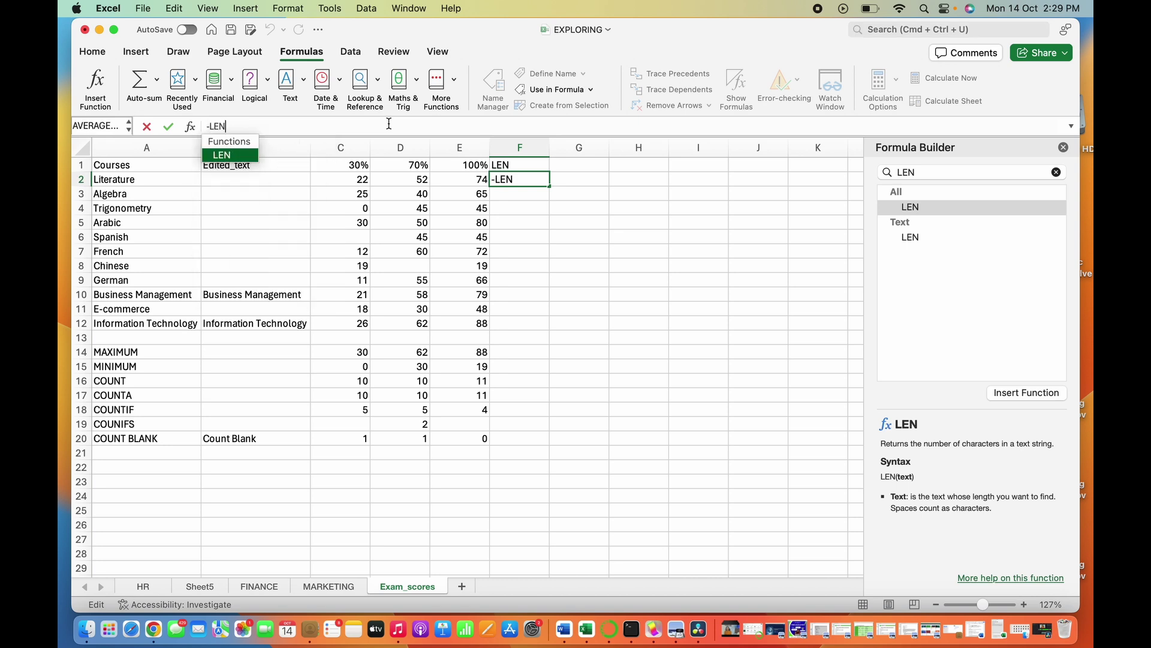
pyautogui.write('(')
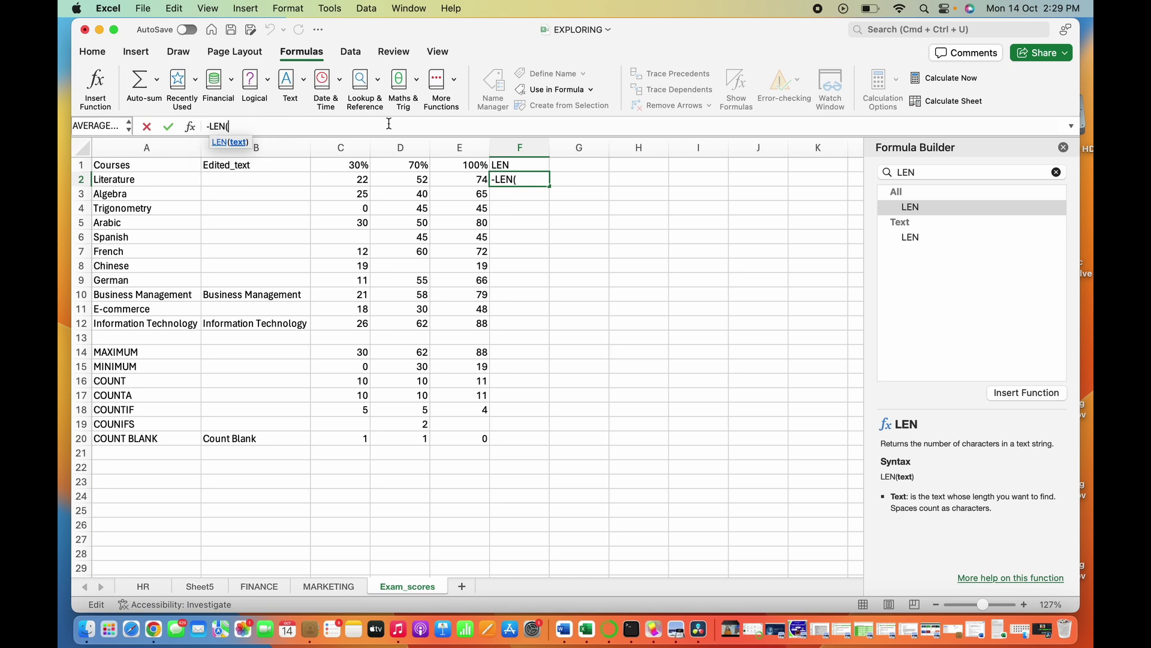
pyautogui.click(127, 181)
pyautogui.write(')')
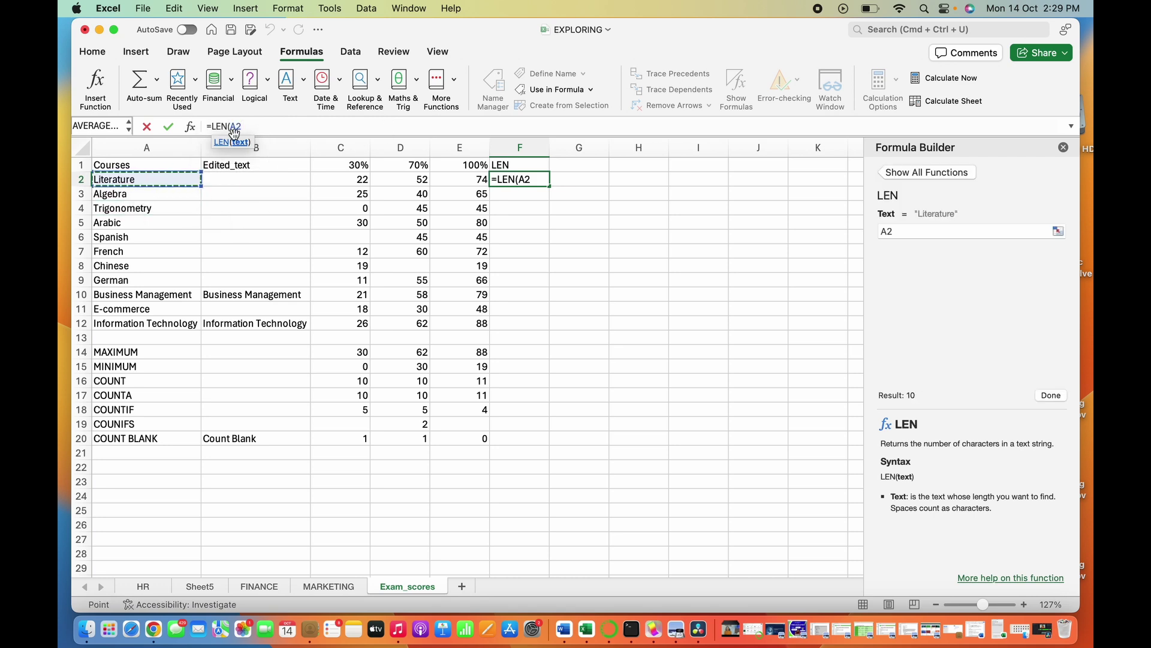
pyautogui.press('Return')
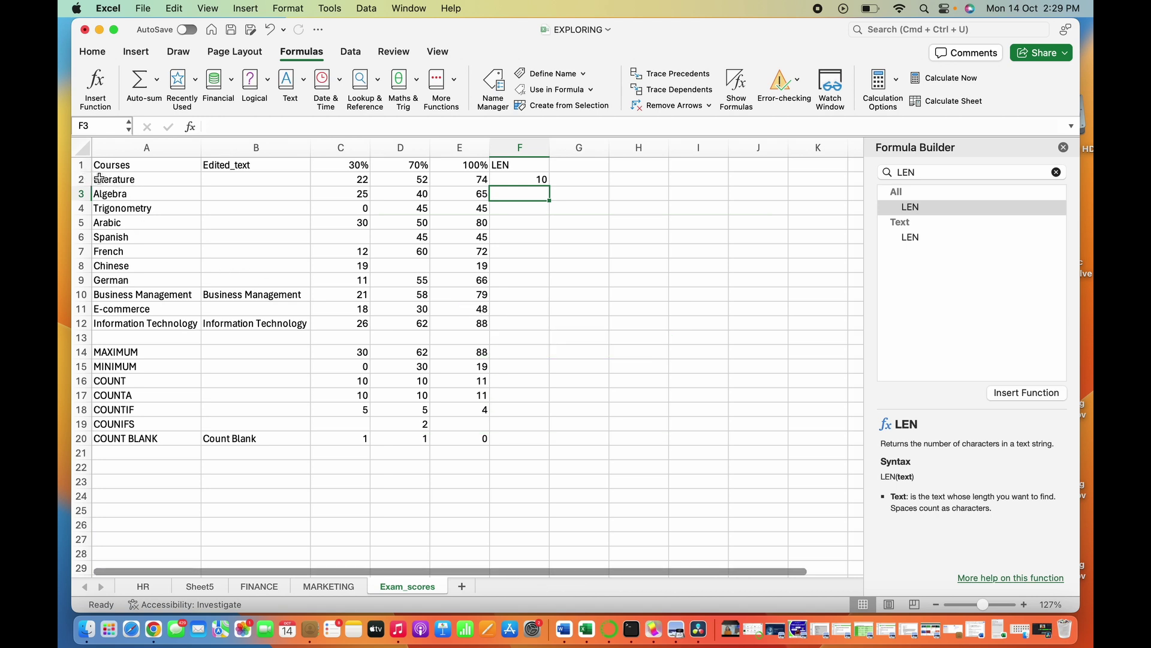
# - Add a trailing space to the Literature text in cell A2 and check the LEN formula in F2
pyautogui.click(143, 178)
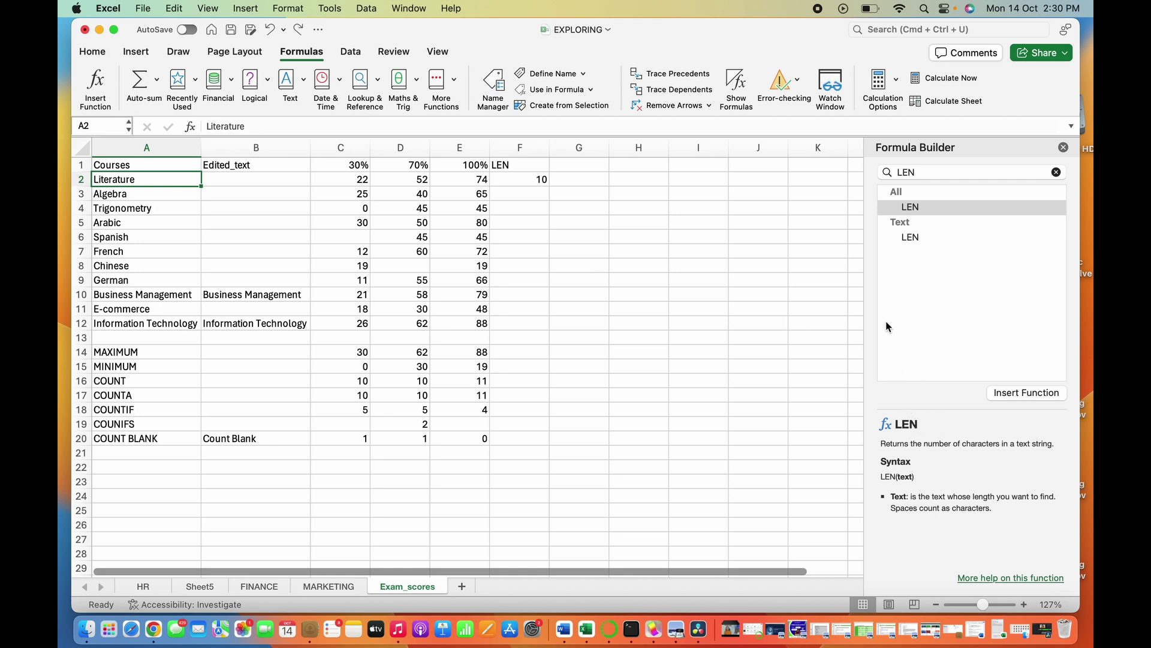
pyautogui.doubleClick(137, 180)
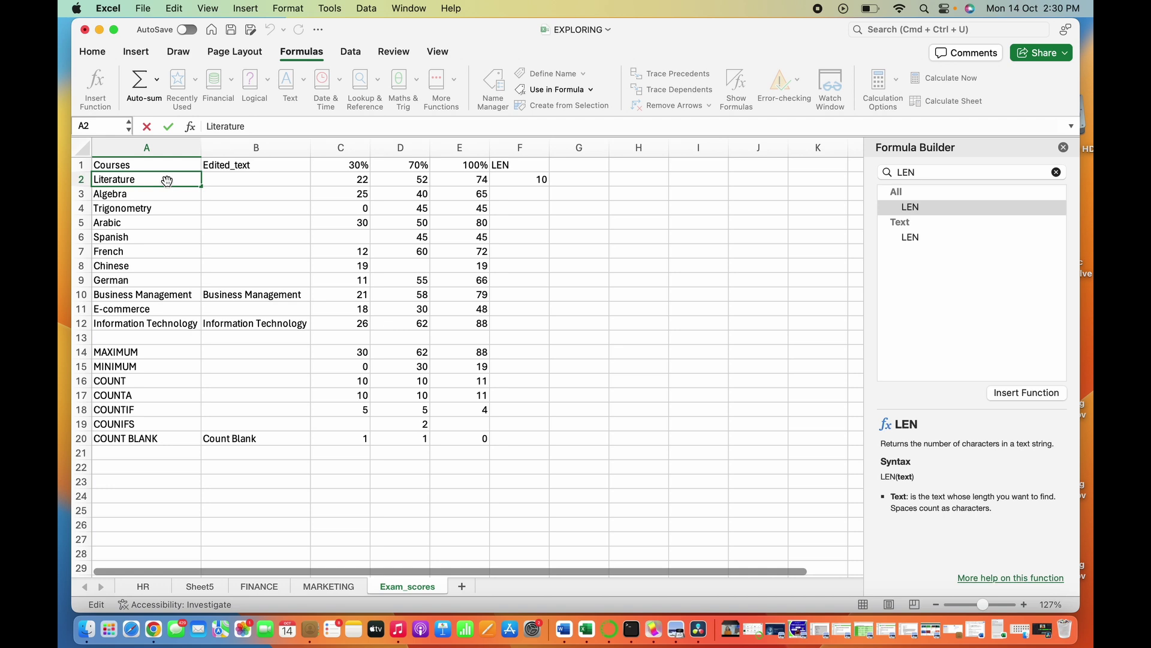
pyautogui.press('Return')
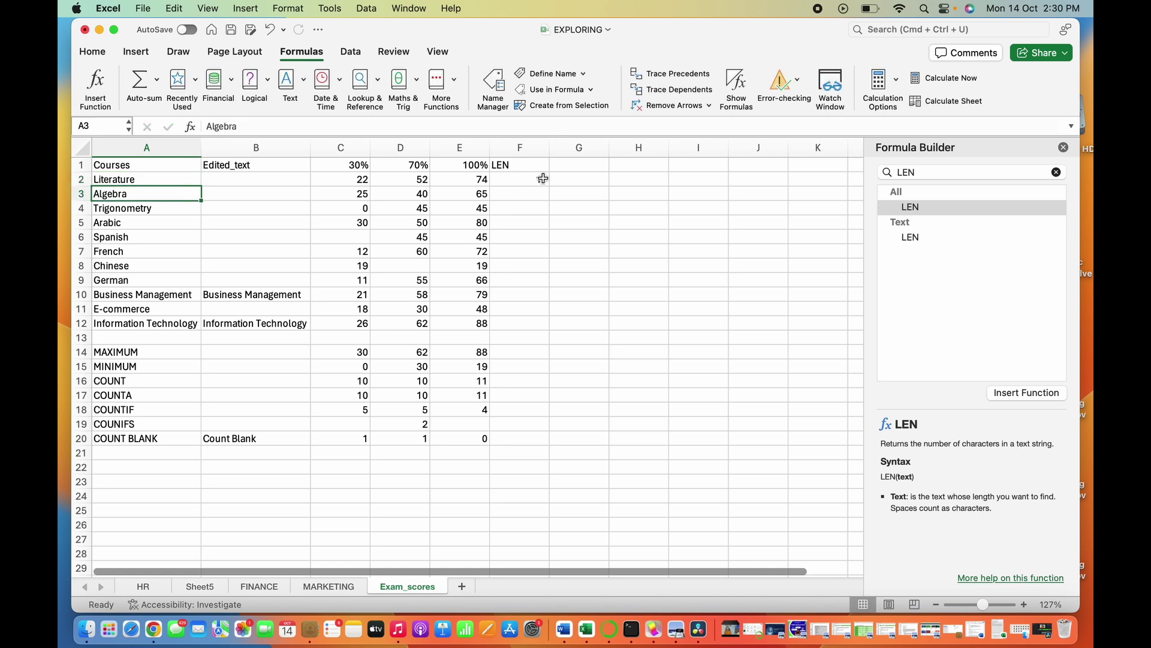
pyautogui.click(540, 181)
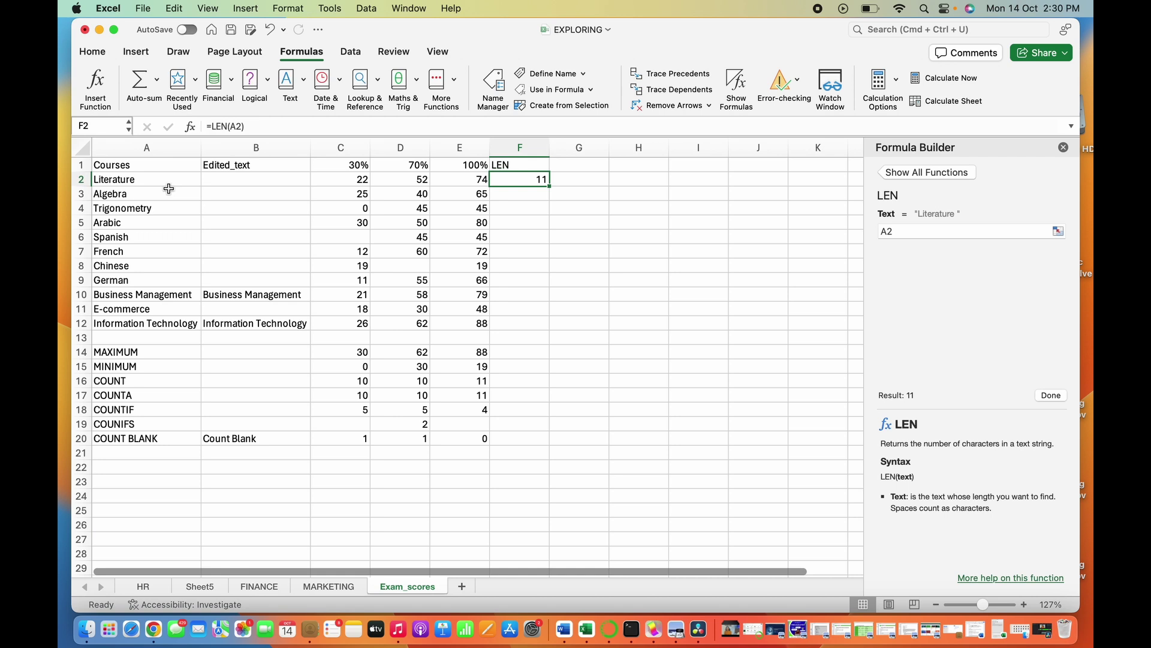
# - Enter the formula =LEN(A3) in cell F3 to count the characters in the Algebra text
pyautogui.click(124, 196)
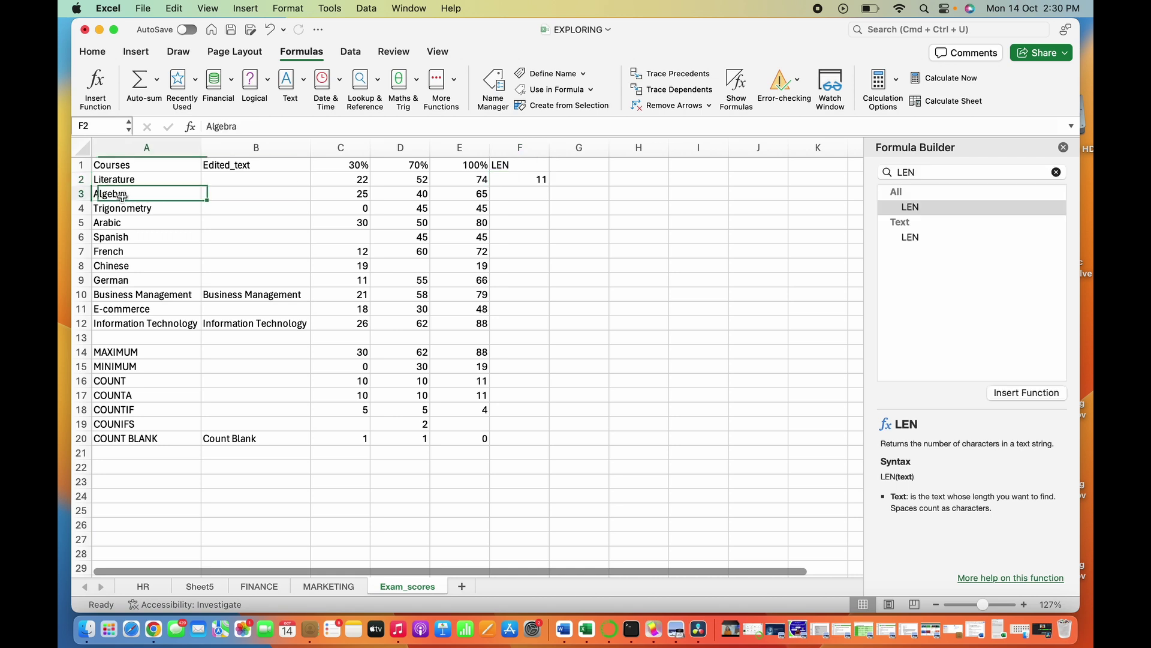
pyautogui.click(538, 194)
pyautogui.doubleClick(539, 198)
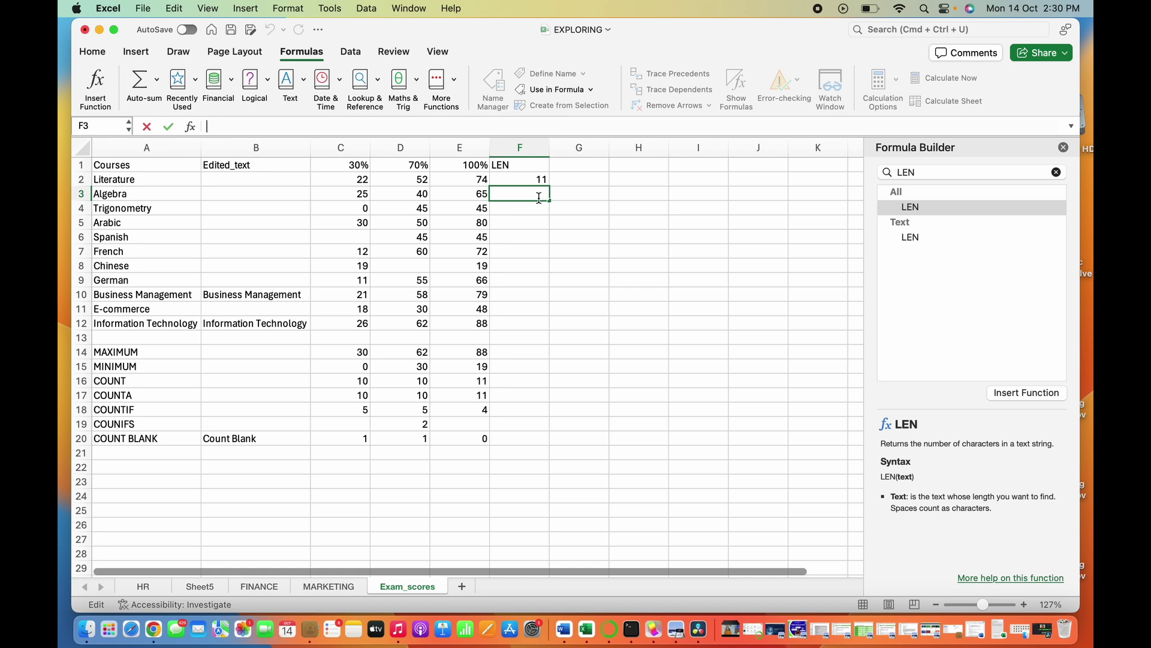
pyautogui.write('=')
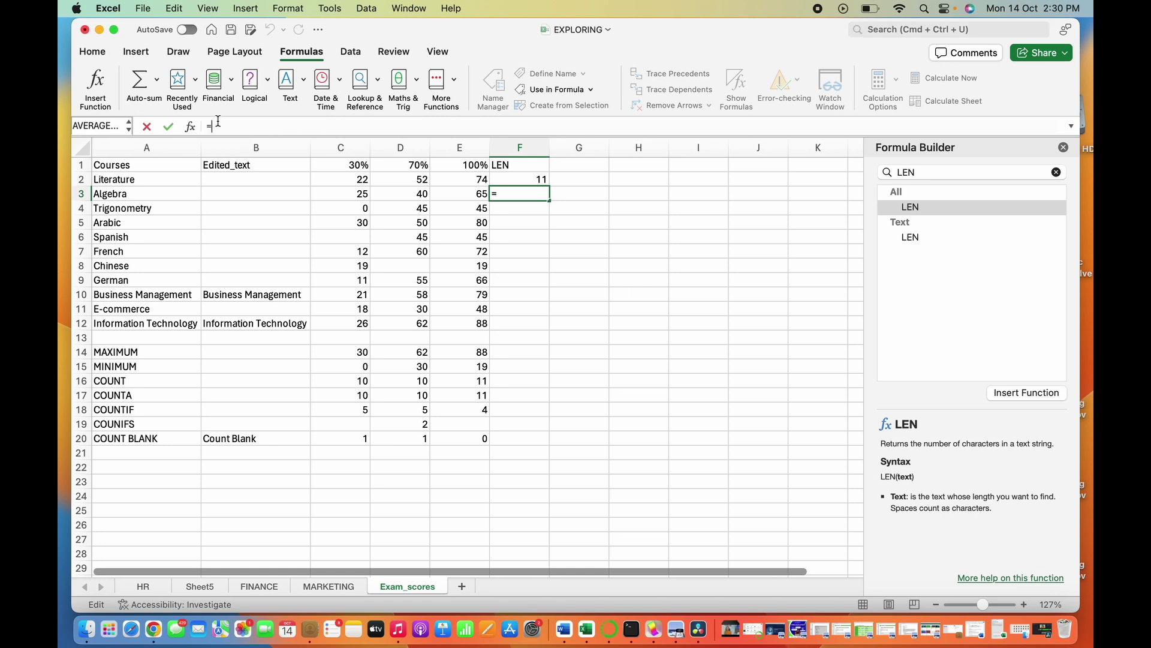
pyautogui.write('LEN(')
pyautogui.click(133, 196)
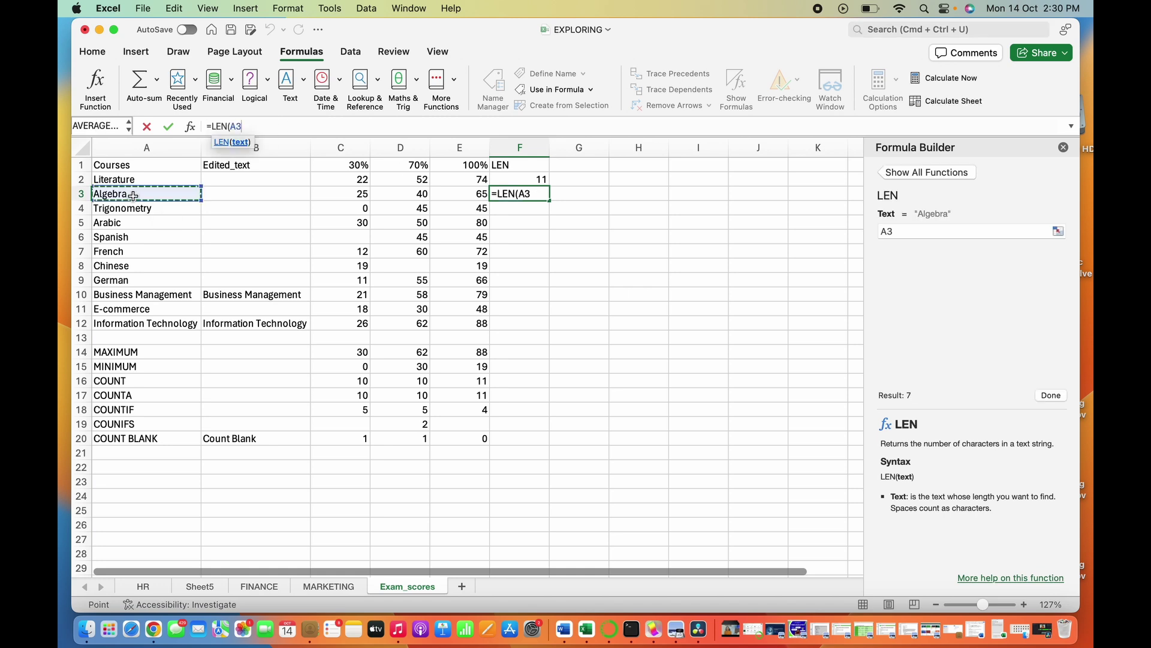
pyautogui.press('Return')
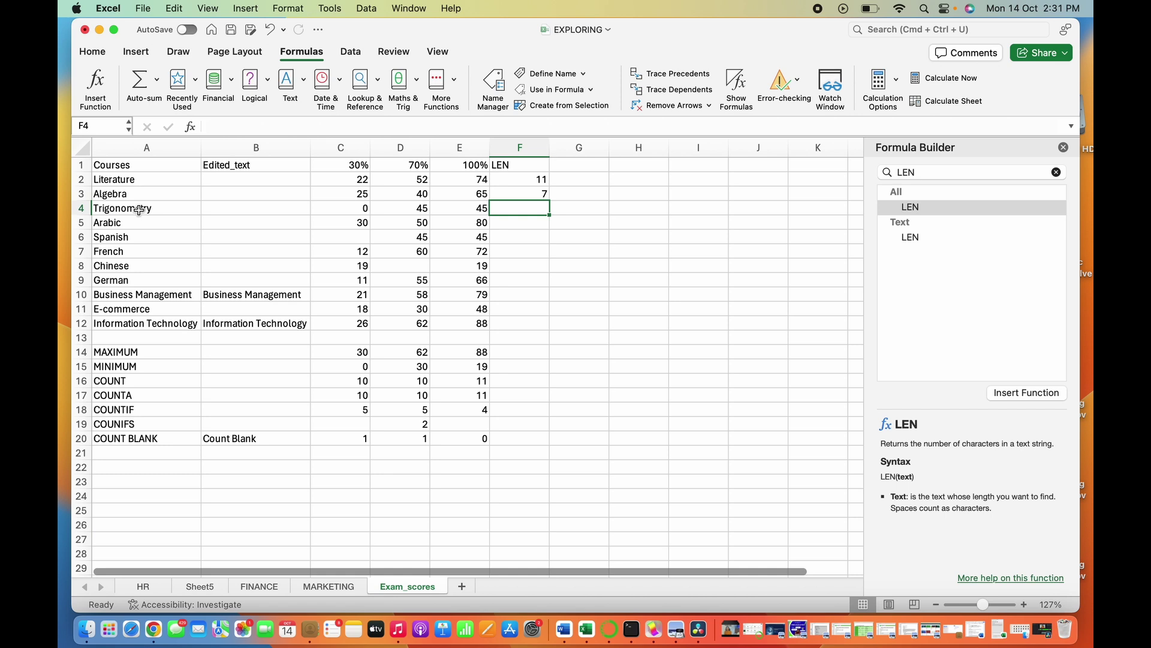
# - Enter the formula =LEN(A4) in cell F4 to count the characters in the Trigonometry text
pyautogui.click(375, 125)
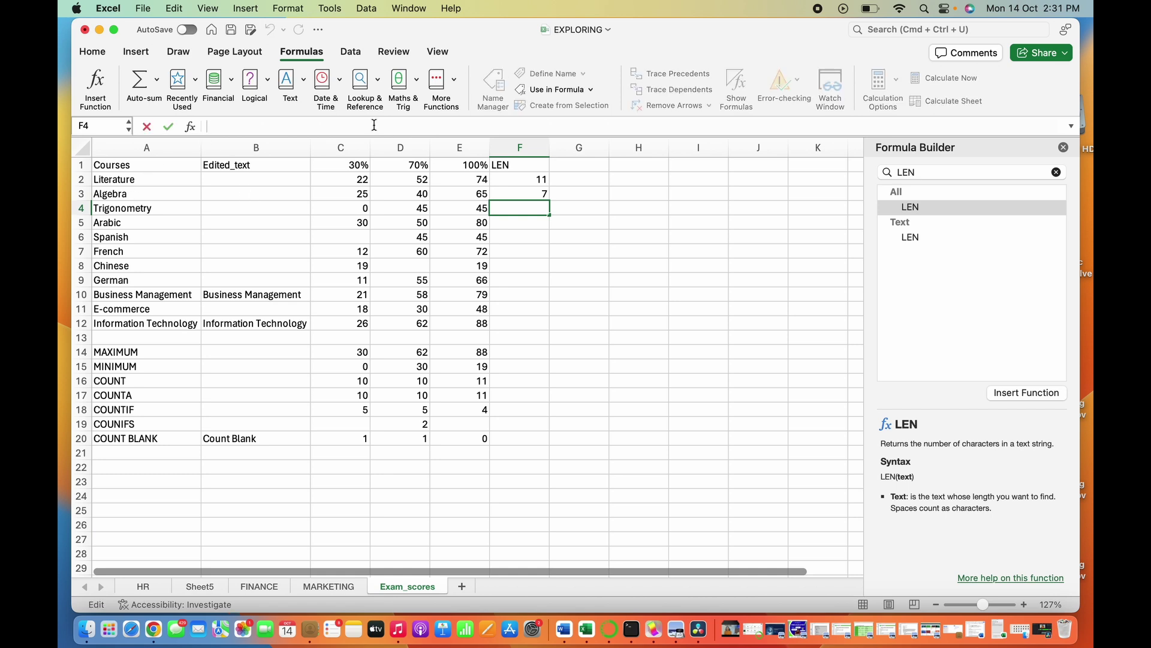
pyautogui.write('=LEN(')
pyautogui.click(174, 207)
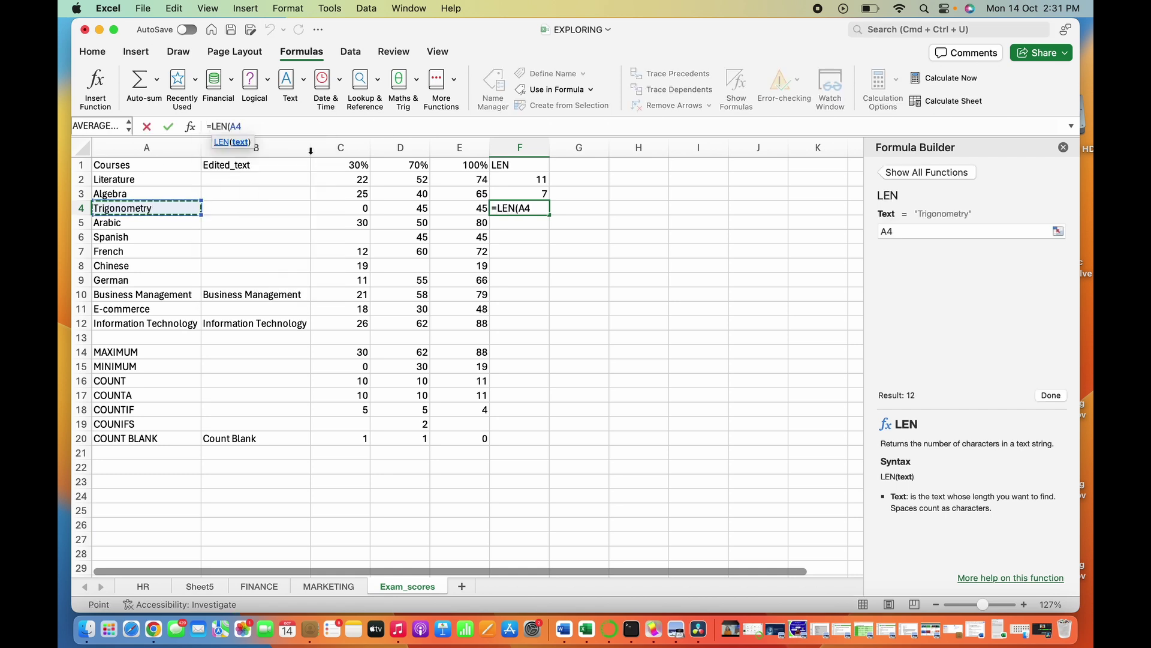
pyautogui.press('Return')
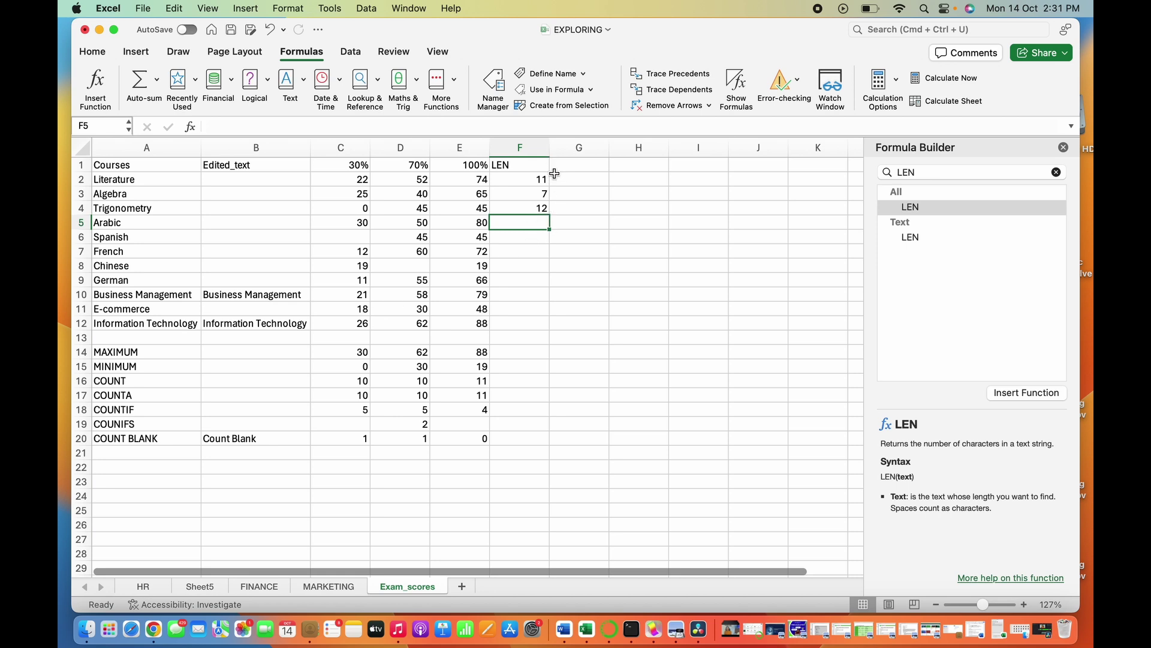
# - Fill the LEN formulas from F2:F4 down through cell F12 for the remaining courses
pyautogui.click(583, 178)
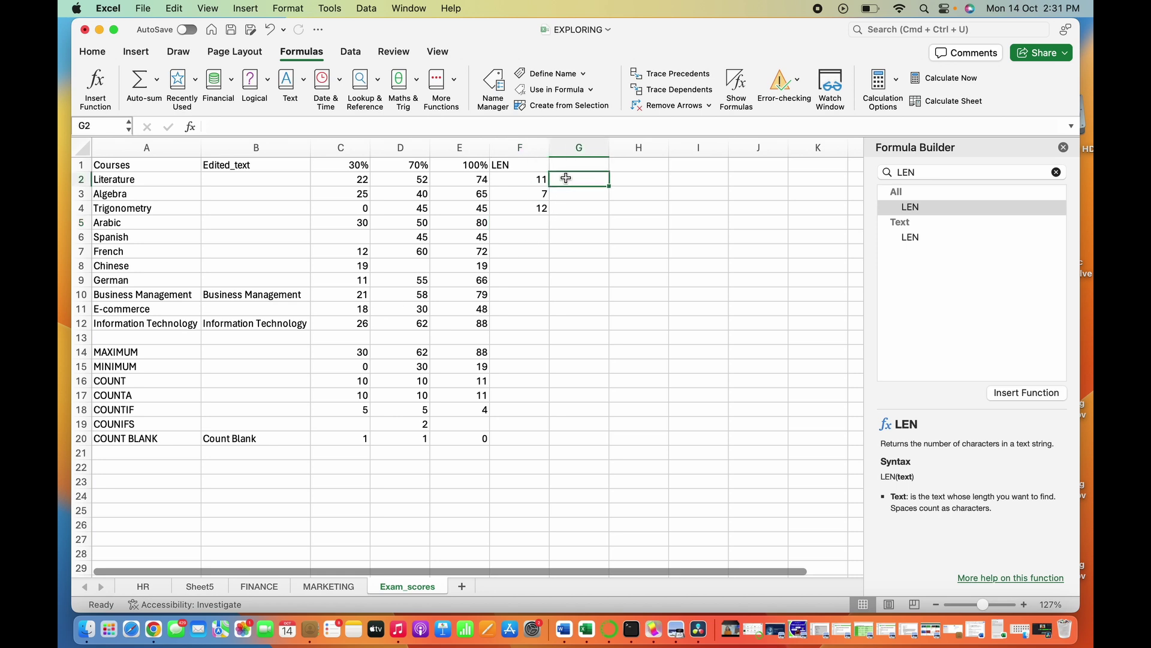
pyautogui.click(525, 177)
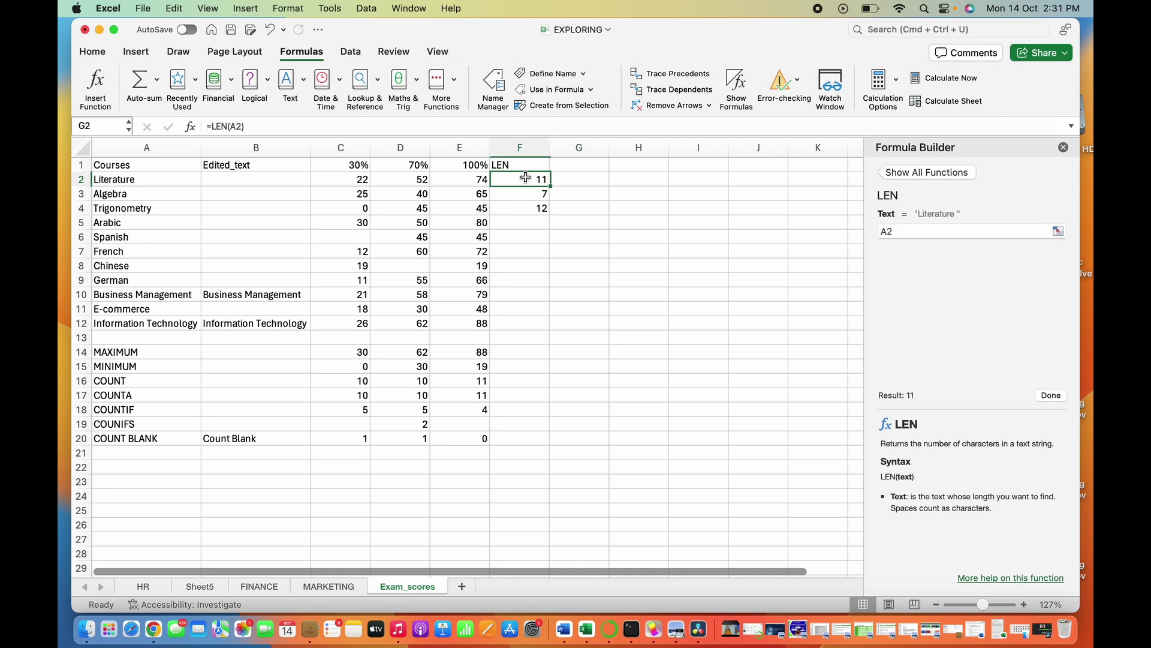
pyautogui.moveTo(526, 177); pyautogui.dragTo(550, 214)
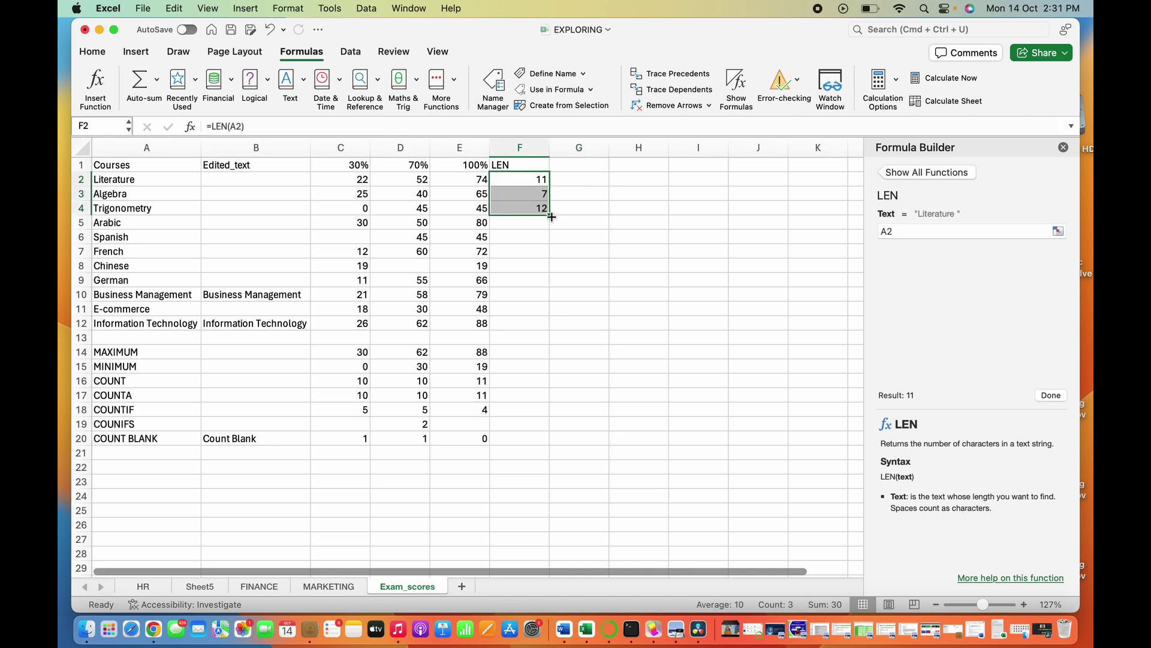
pyautogui.moveTo(551, 214); pyautogui.dragTo(557, 328)
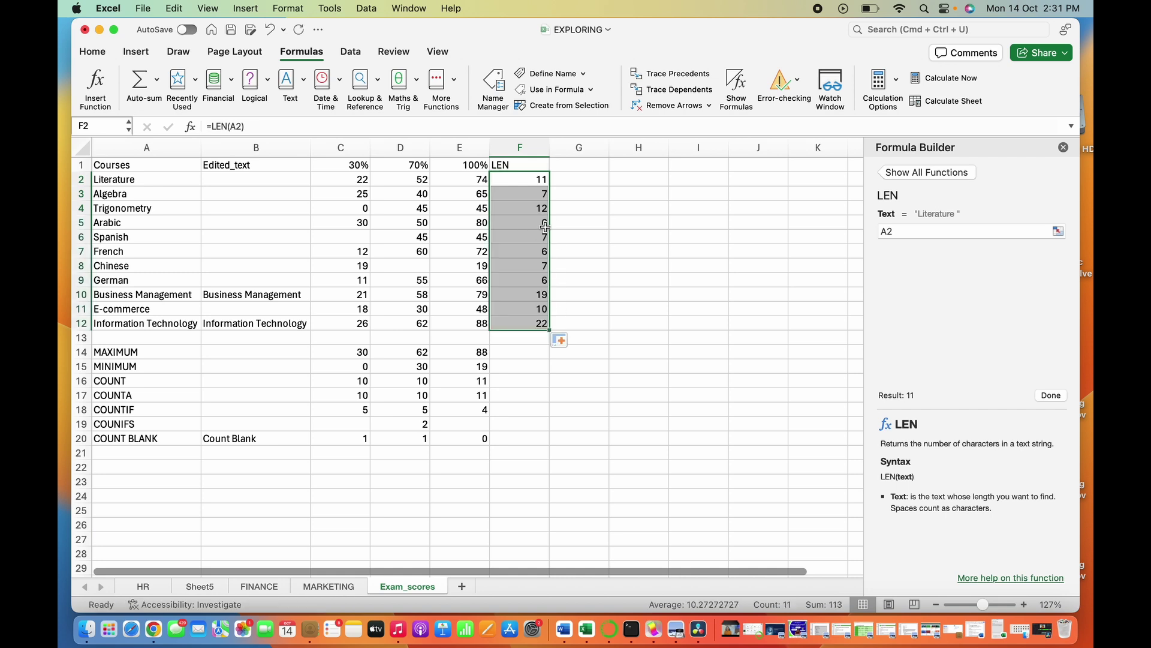
pyautogui.click(575, 252)
# - Compare the LEN results in F5 to F8 with the Arabic, Spanish, French and Chinese course names
pyautogui.click(542, 224)
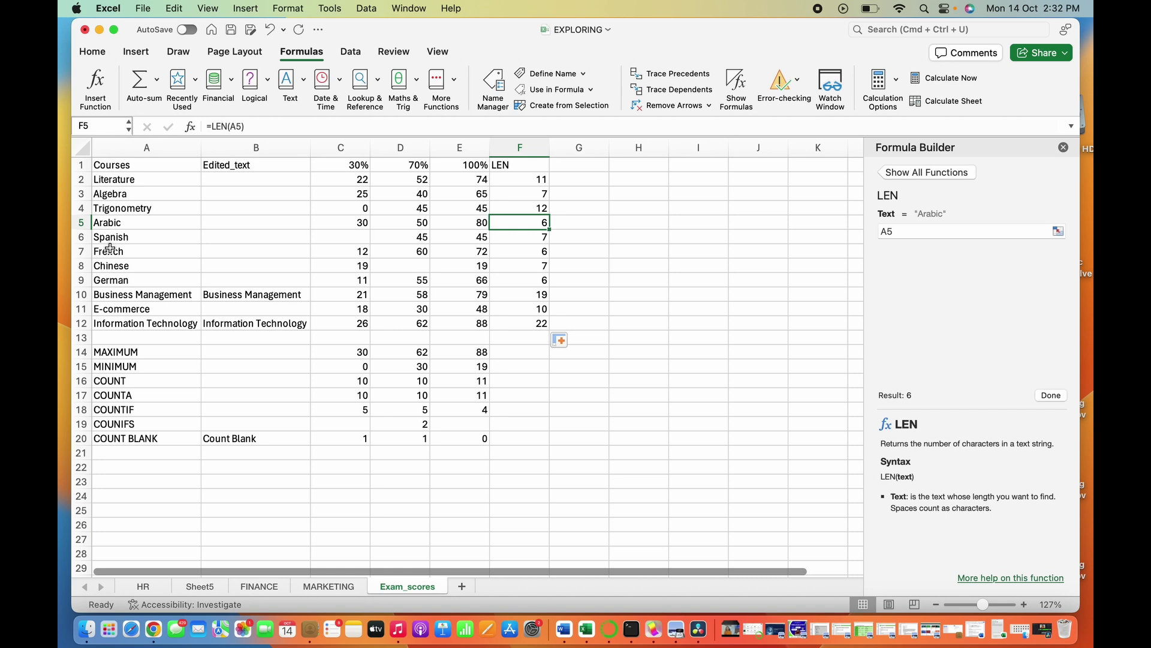
pyautogui.click(537, 238)
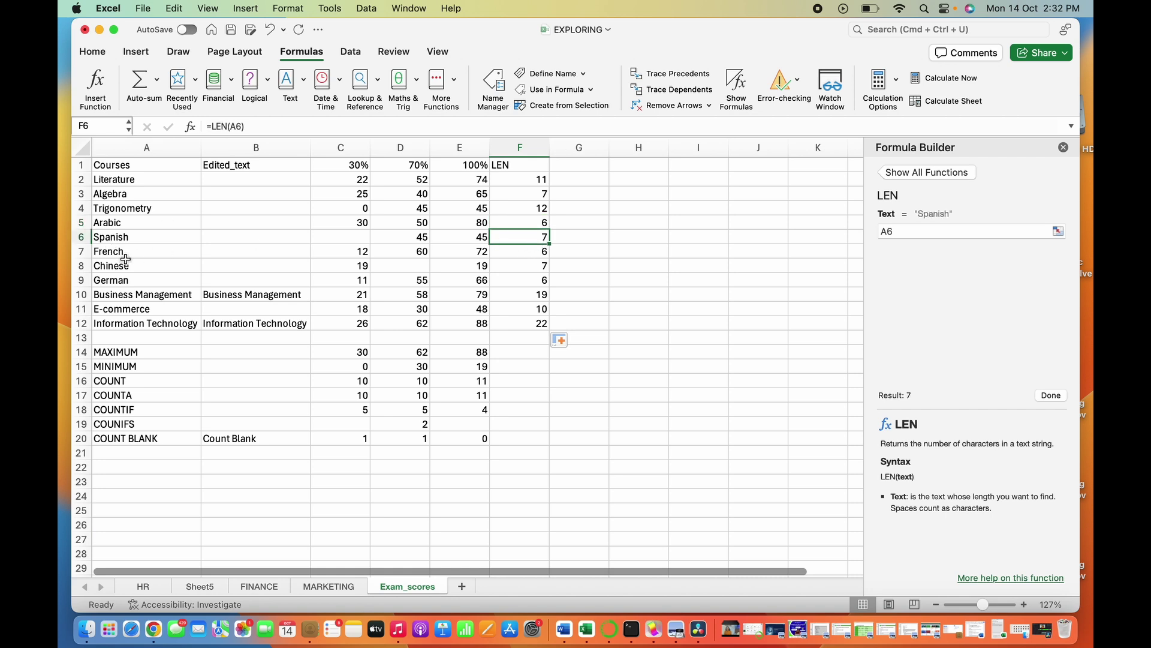
pyautogui.click(125, 257)
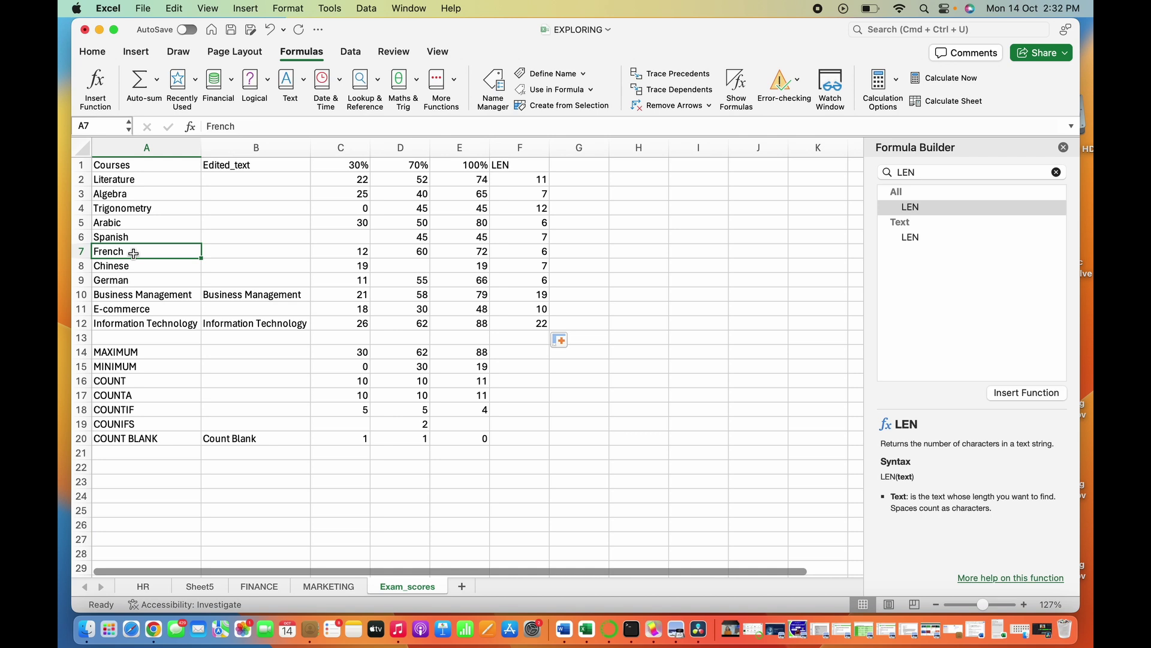
pyautogui.click(541, 255)
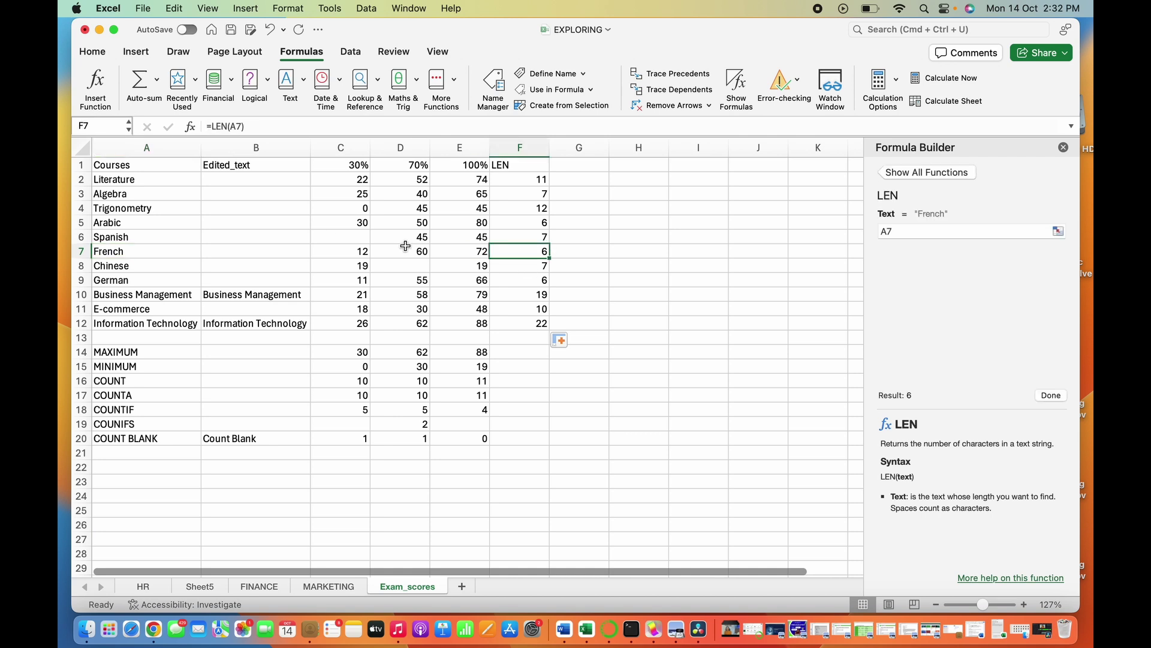
pyautogui.click(137, 270)
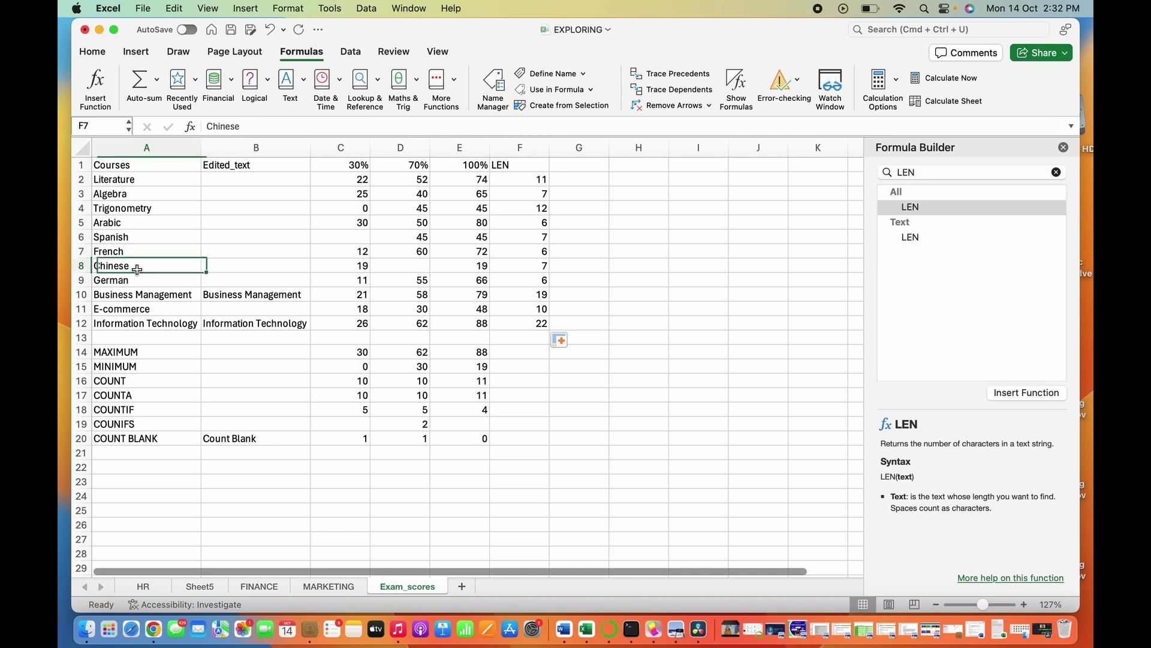
pyautogui.click(545, 267)
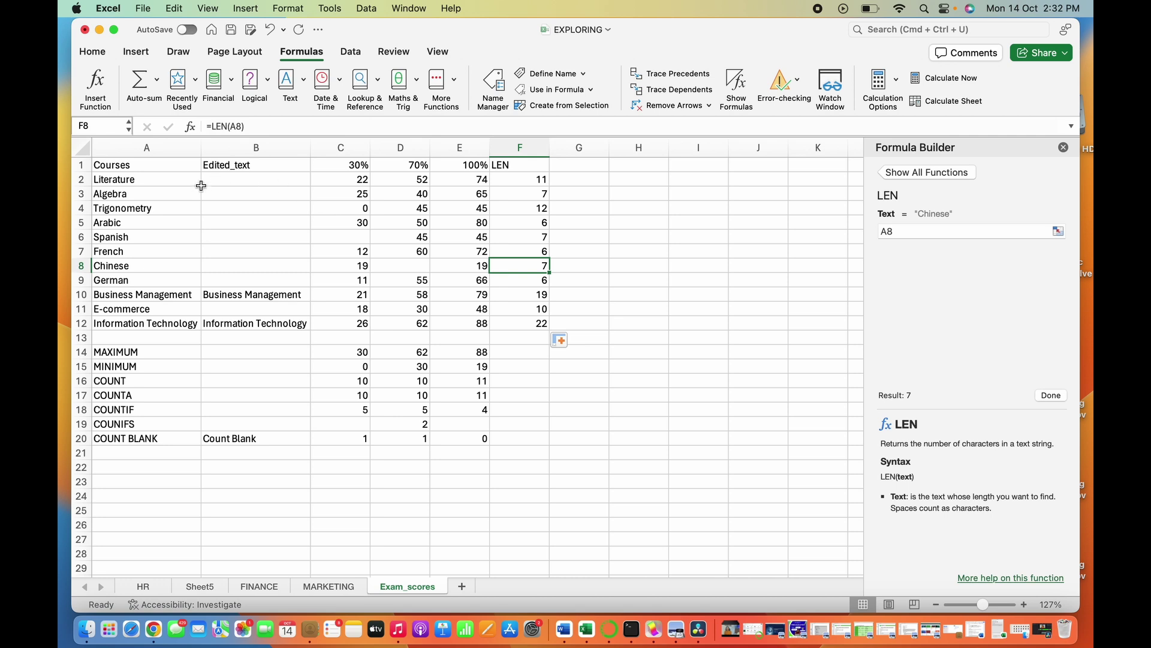
pyautogui.click(116, 180)
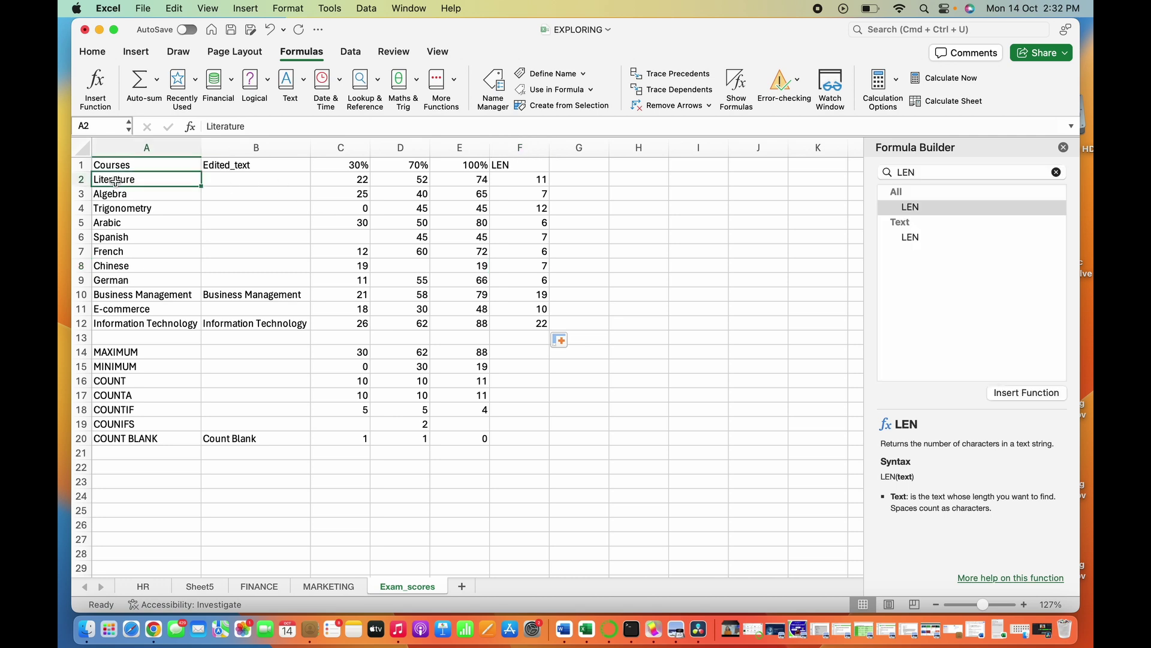
pyautogui.click(120, 203)
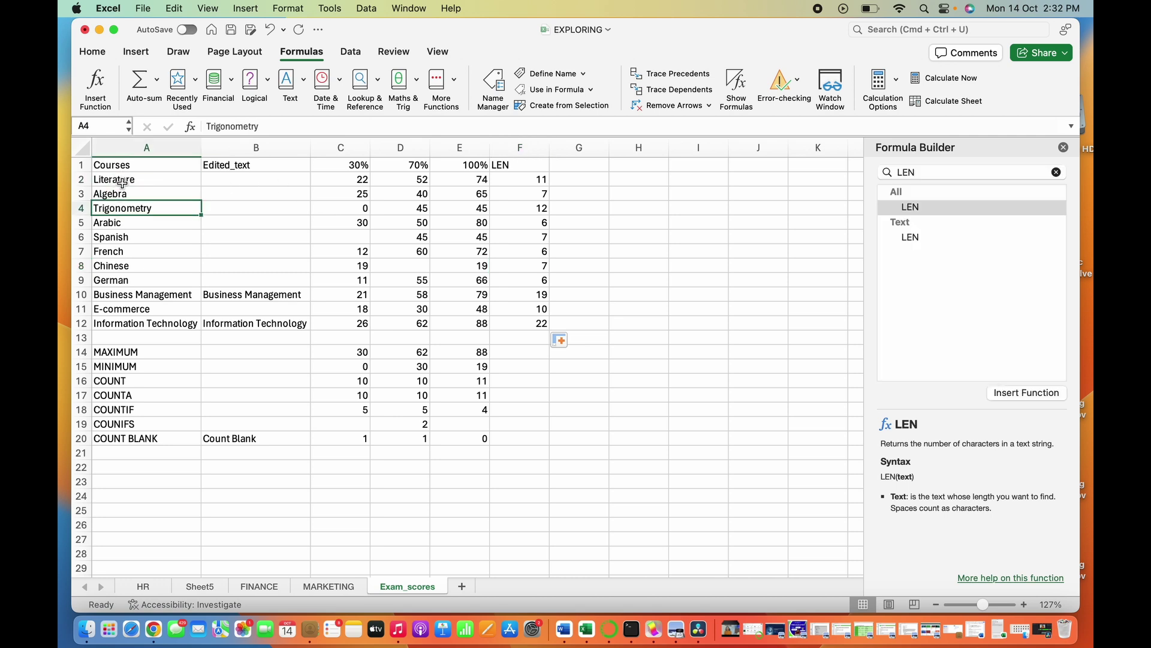
pyautogui.click(120, 181)
pyautogui.click(121, 205)
pyautogui.click(119, 180)
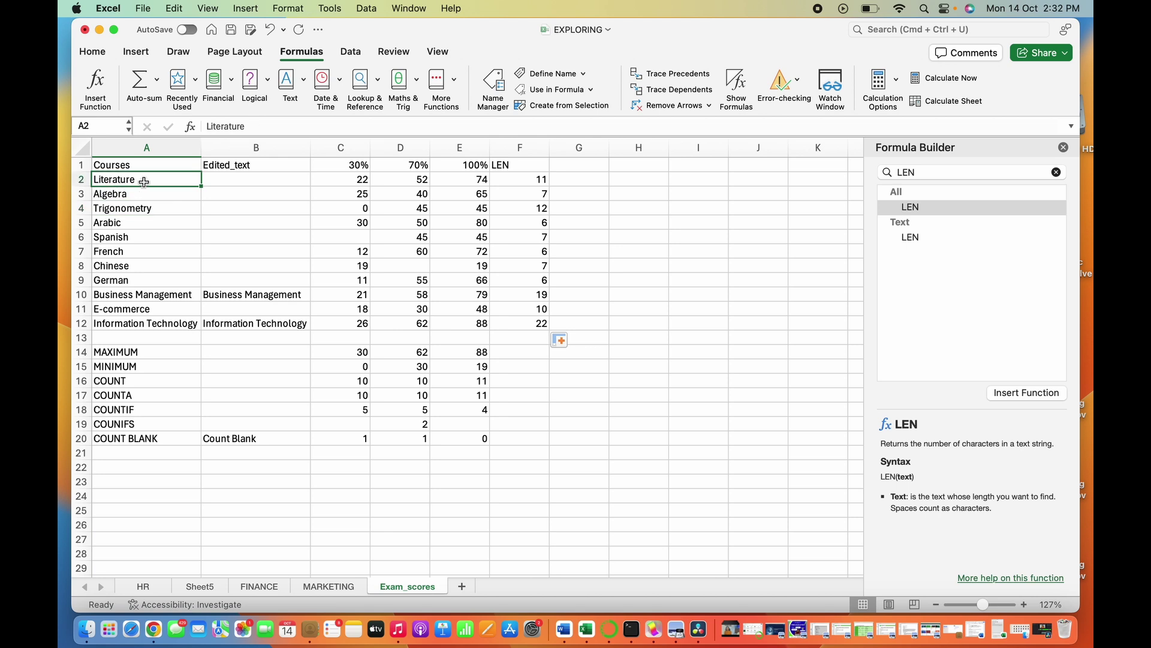
pyautogui.click(242, 180)
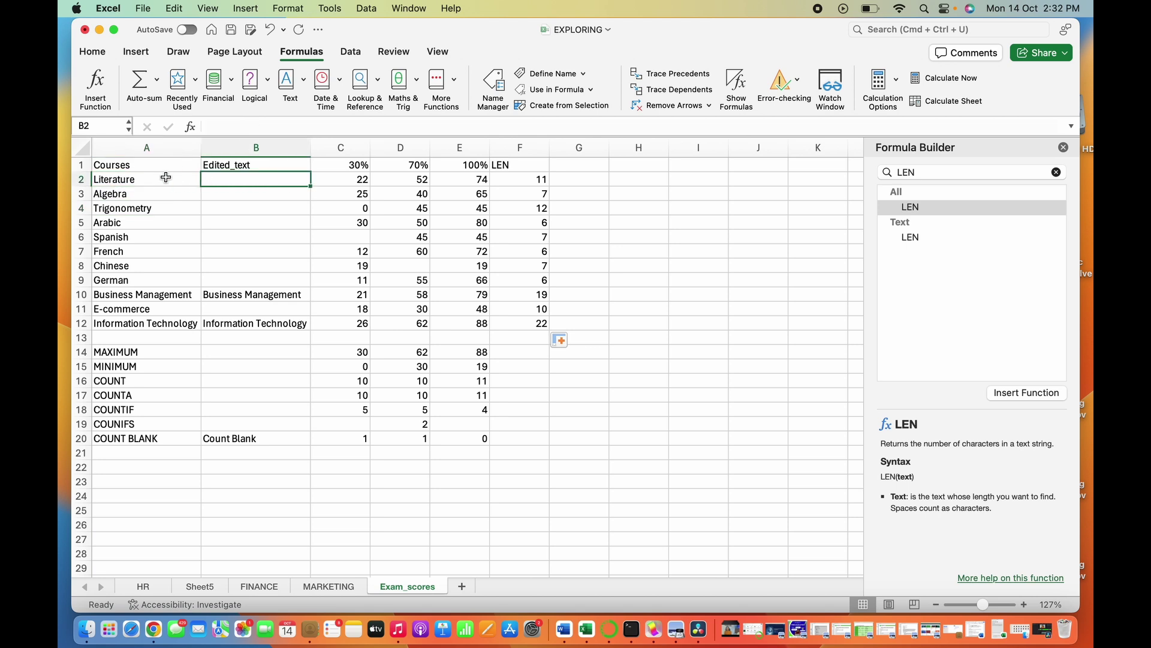
# - Look up the LOWER function and enter =LOWER(A2) in cell B2 to convert the Literature text to lowercase
pyautogui.click(225, 122)
pyautogui.write('=')
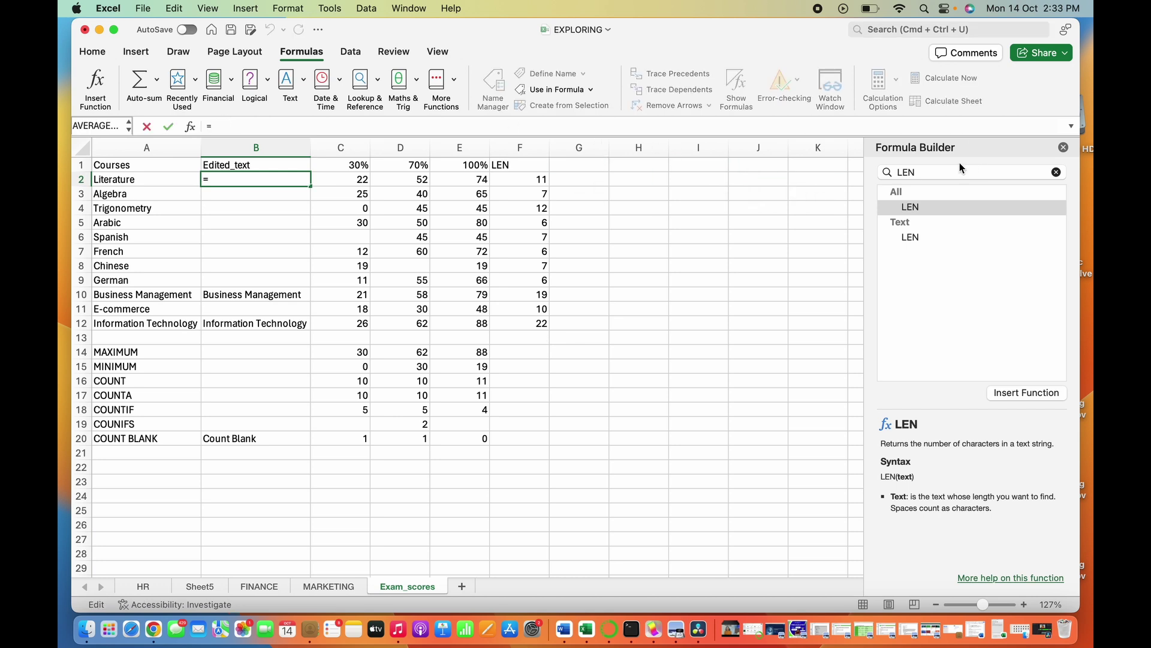
pyautogui.click(1055, 171)
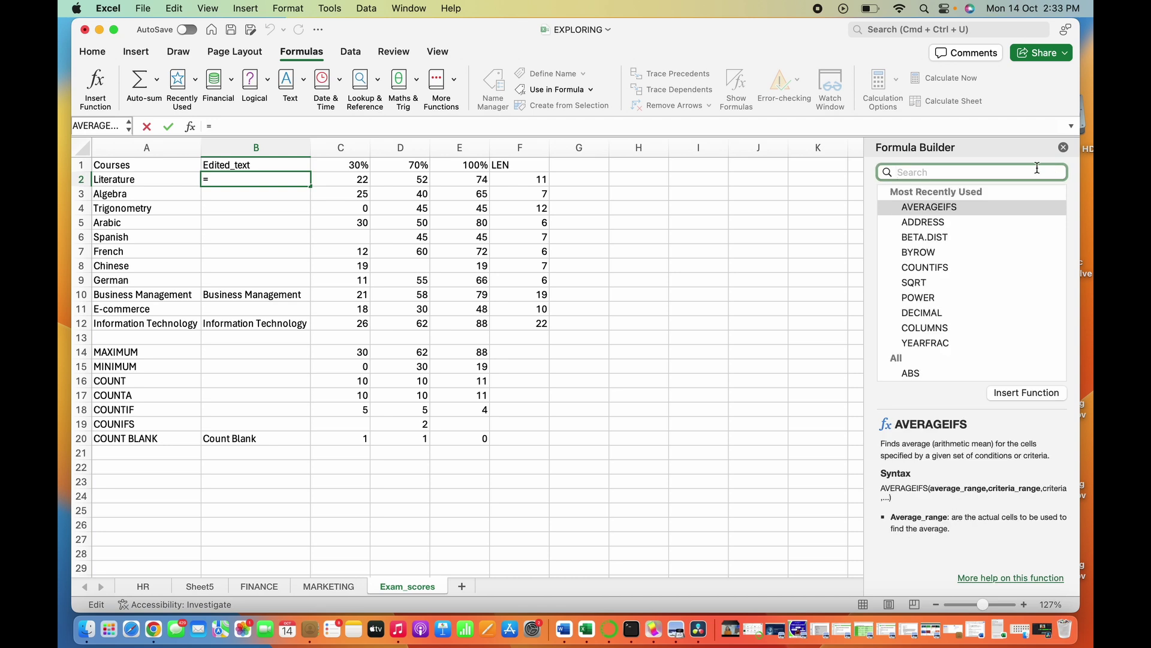
pyautogui.write('LOWER')
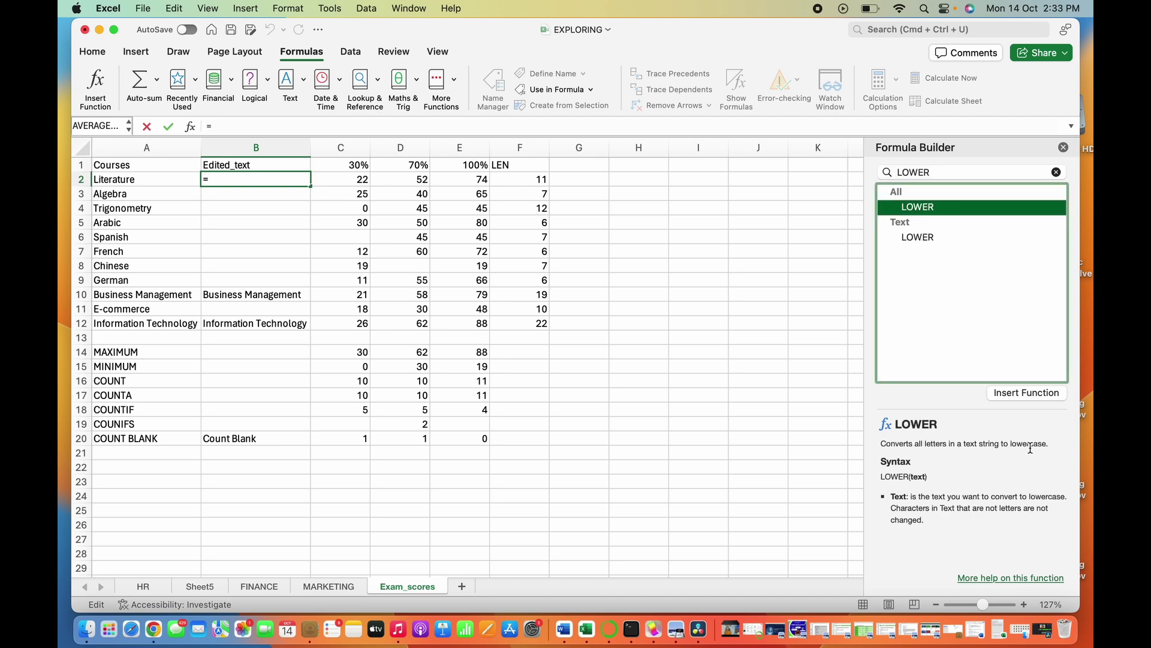
pyautogui.click(242, 124)
pyautogui.write('LOWER(')
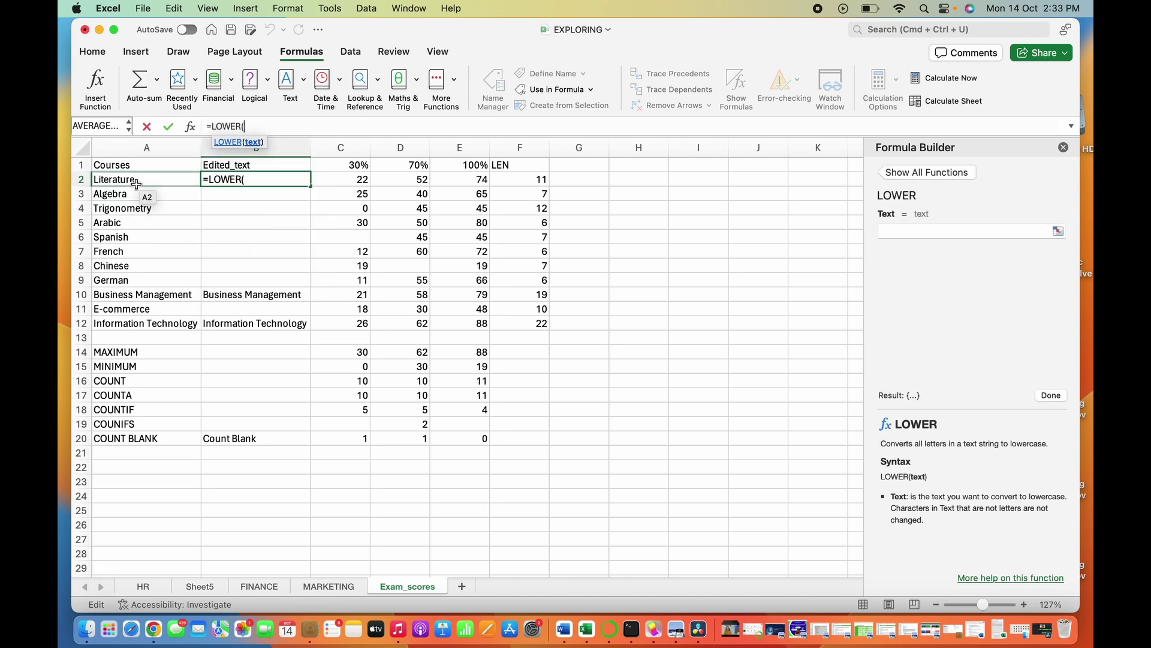
pyautogui.click(145, 183)
pyautogui.press('Return')
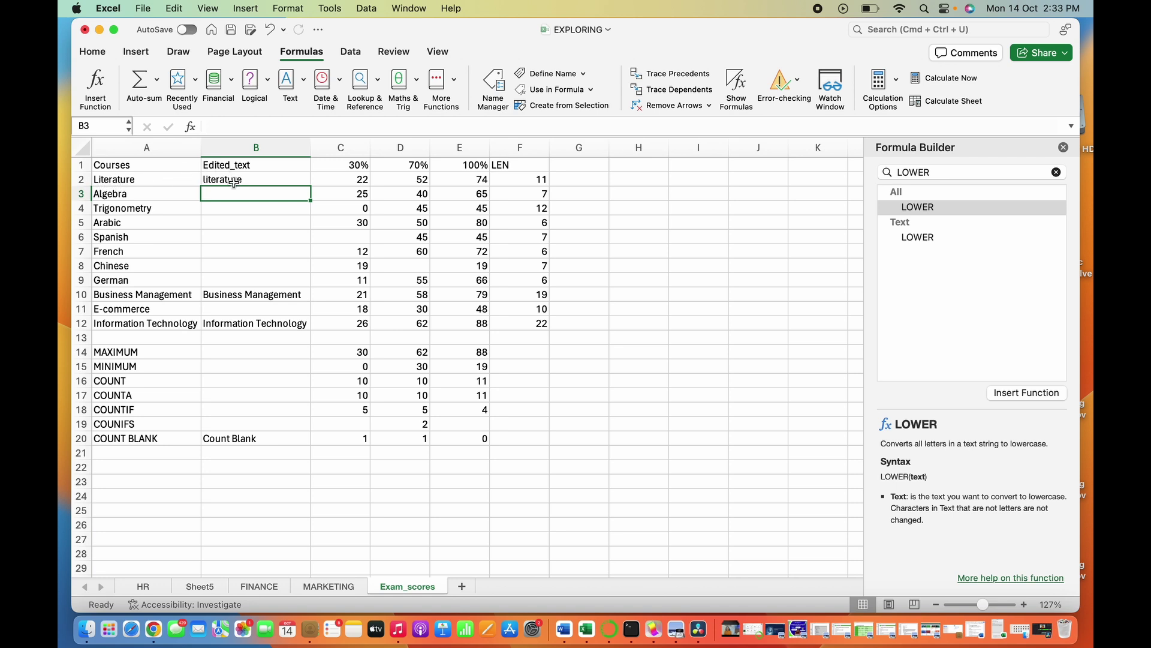
# - Enter the formula =LOWER(A3) in cell B3 to convert the Algebra text to lowercase
pyautogui.click(213, 124)
pyautogui.write('=')
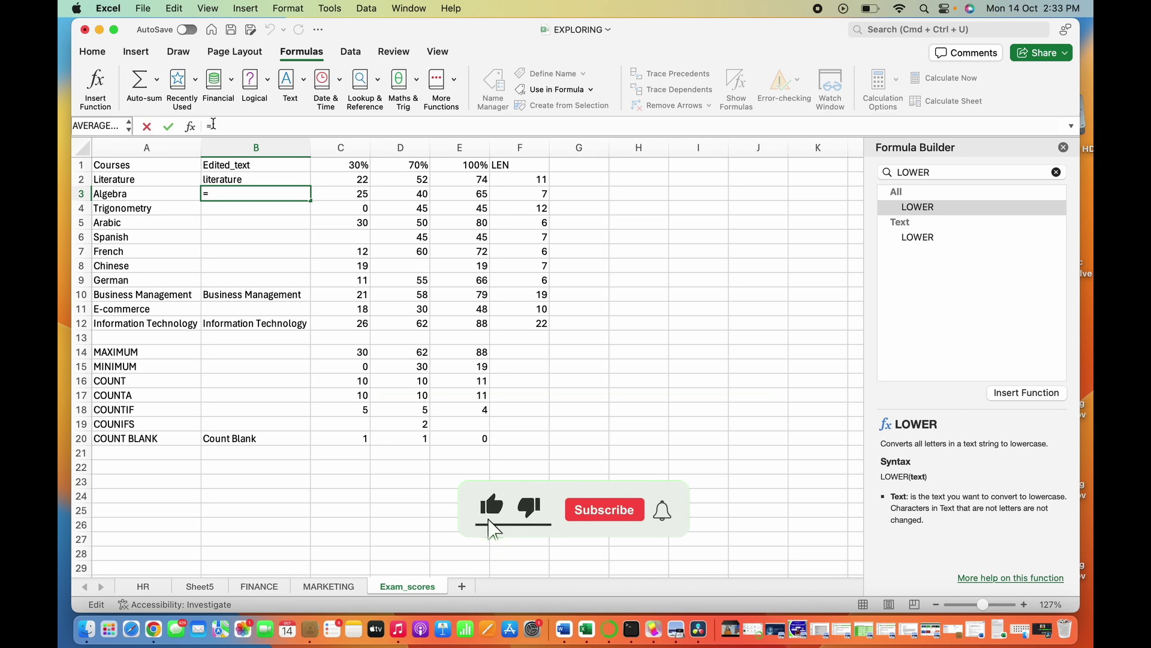
pyautogui.write('LOWER(')
pyautogui.click(142, 196)
pyautogui.press('Return')
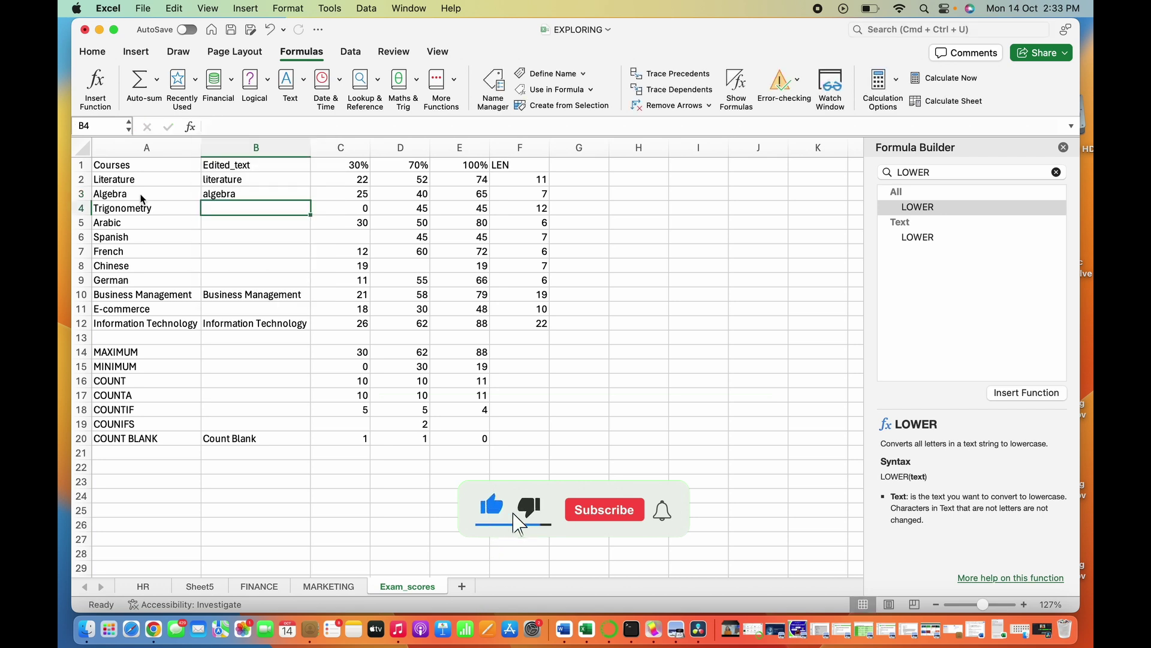
# - Enter the formula =LOWER(A4) in cell B4 to convert the Trigonometry text to lowercase
pyautogui.click(132, 207)
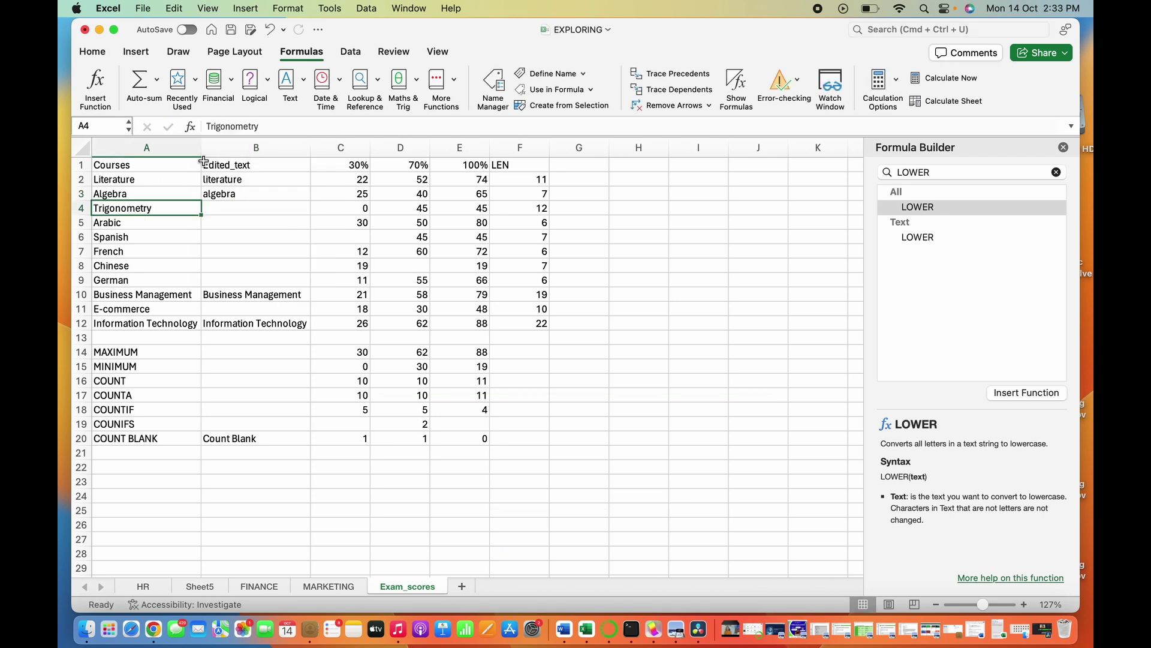
pyautogui.click(246, 209)
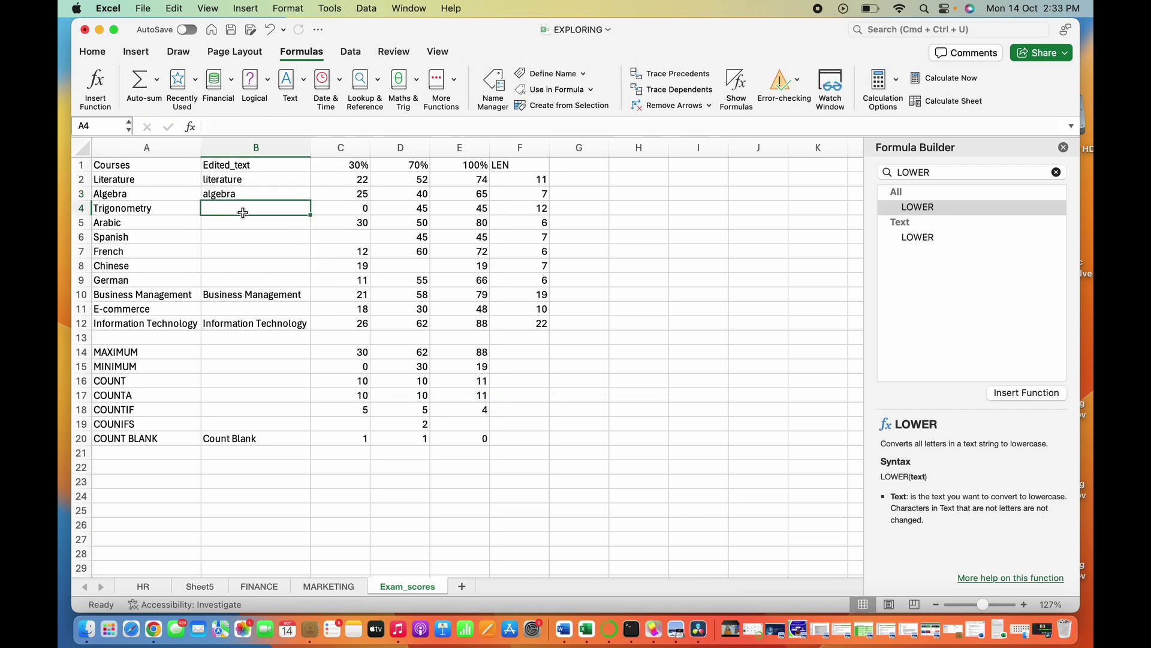
pyautogui.click(244, 124)
pyautogui.write('=')
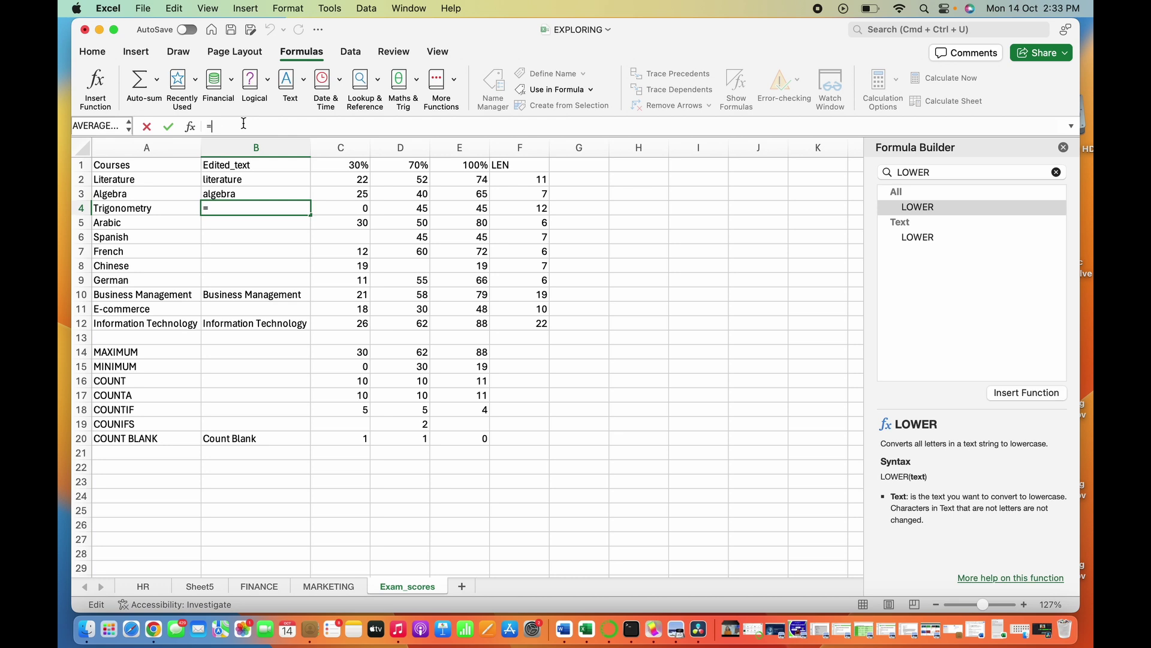
pyautogui.write('LO')
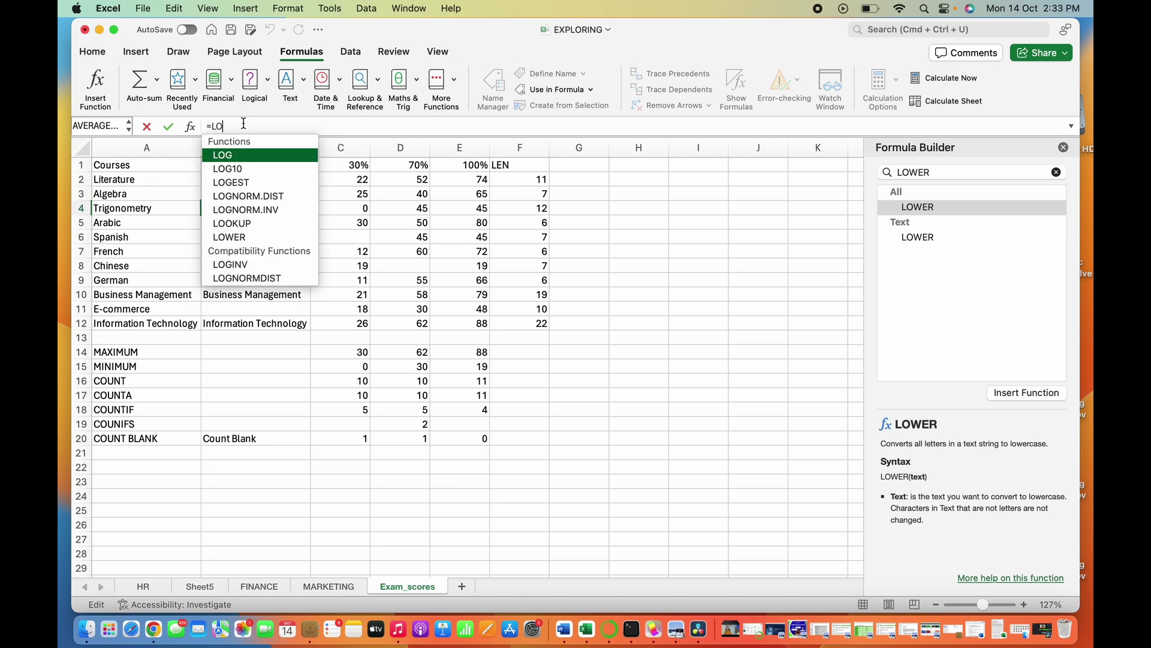
pyautogui.write('WE')
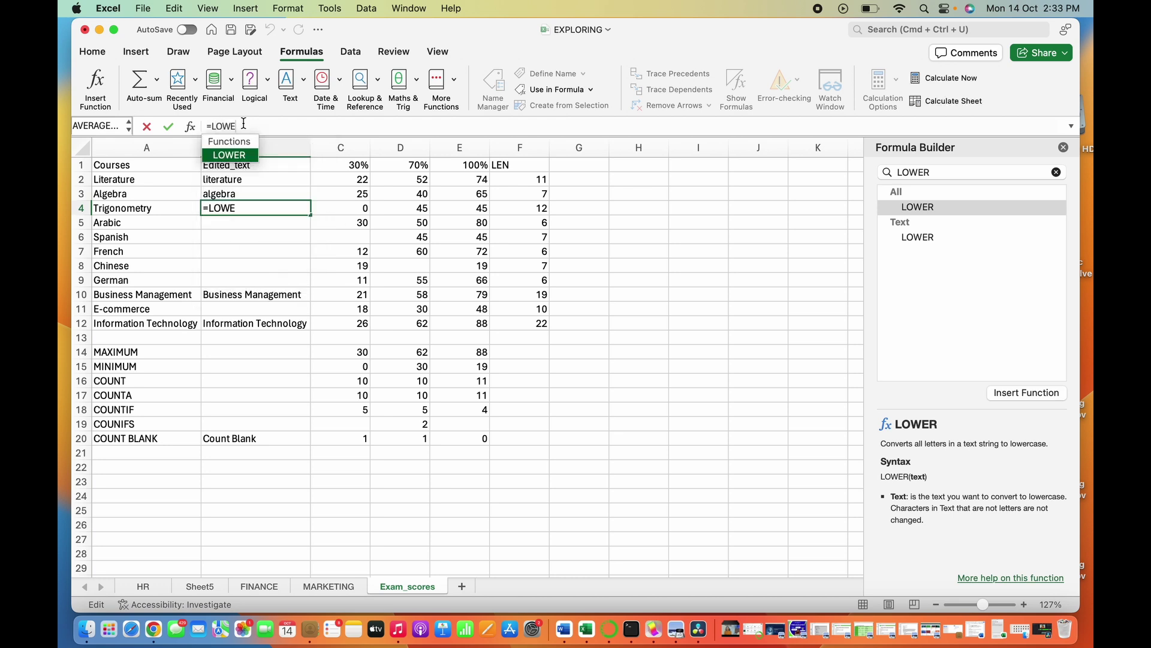
pyautogui.press('Tab')
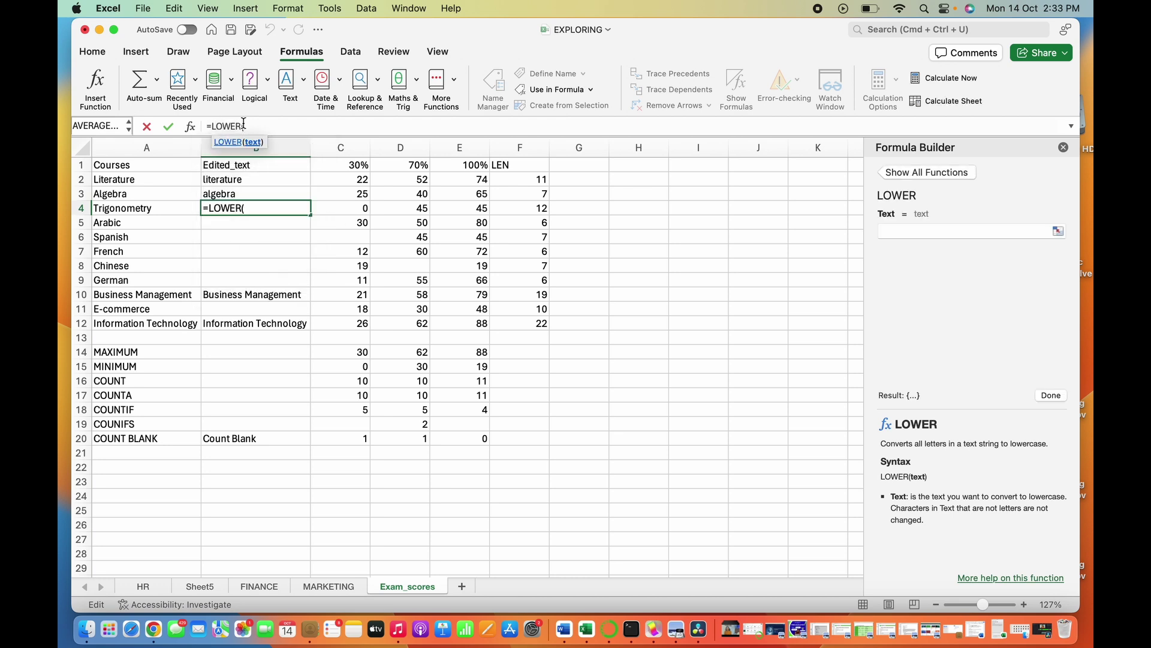
pyautogui.click(156, 209)
pyautogui.write(')')
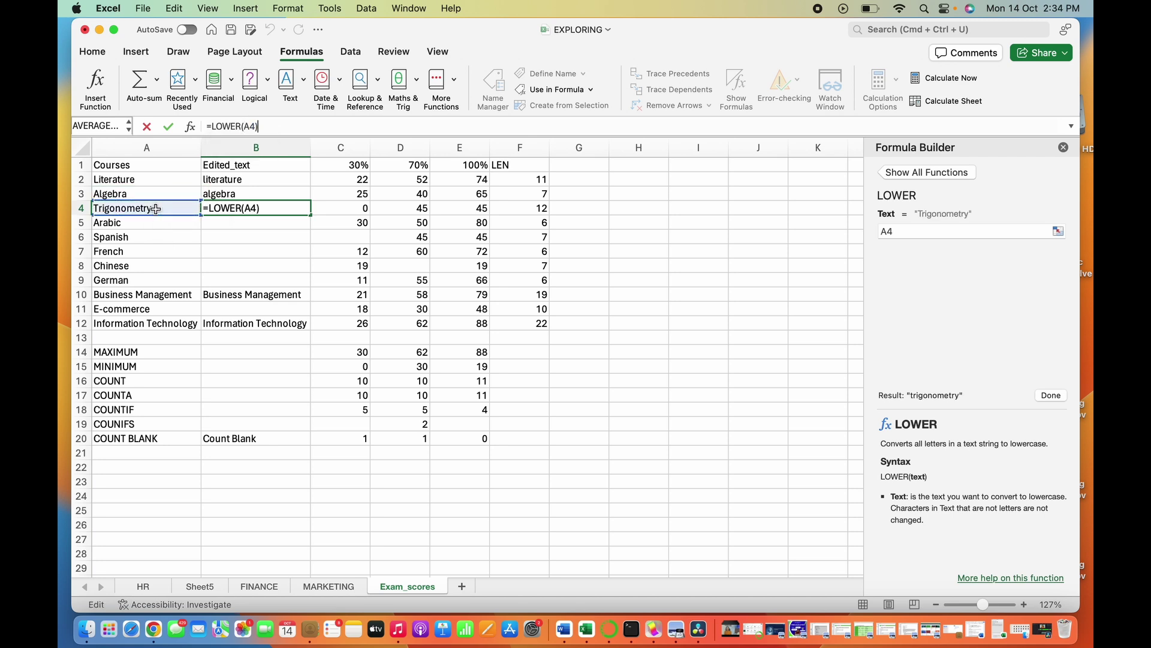
pyautogui.press('Return')
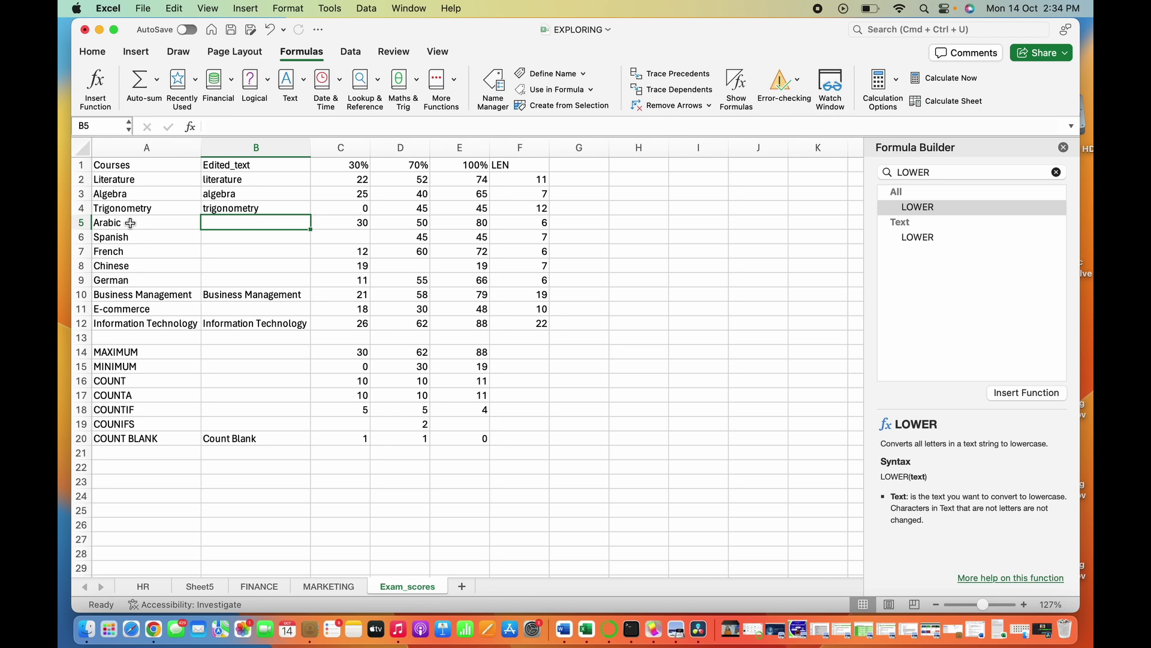
# - Search the function list for TRIM to read its description, and select the Literature cell A2
pyautogui.click(964, 172)
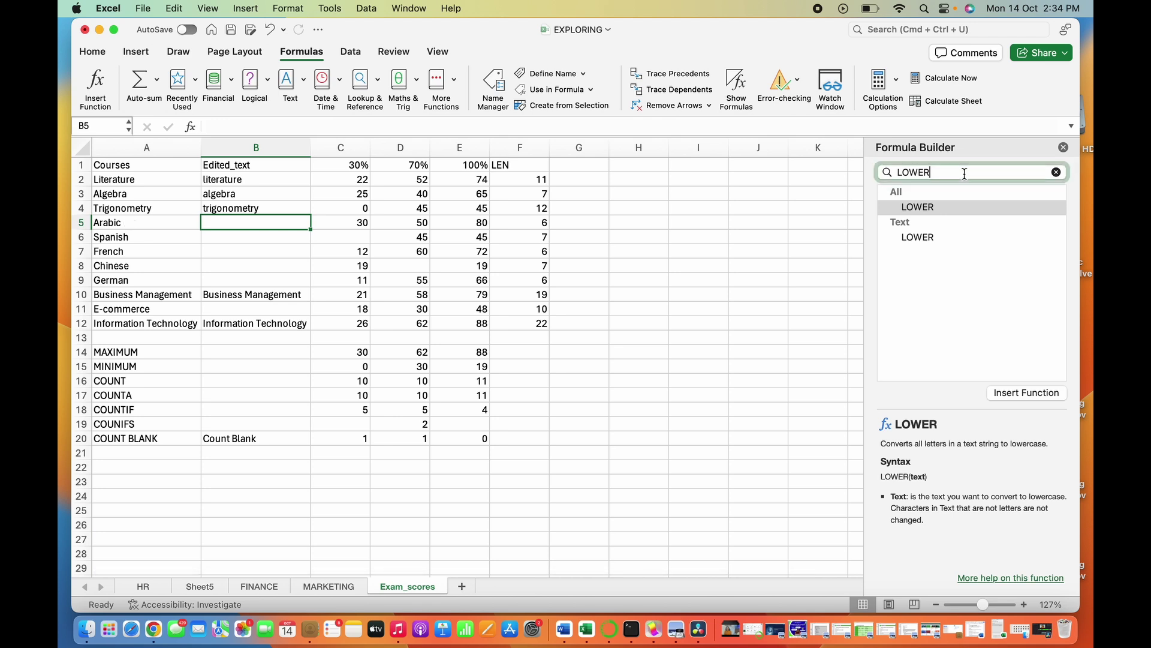
pyautogui.click(1056, 173)
pyautogui.click(1055, 173)
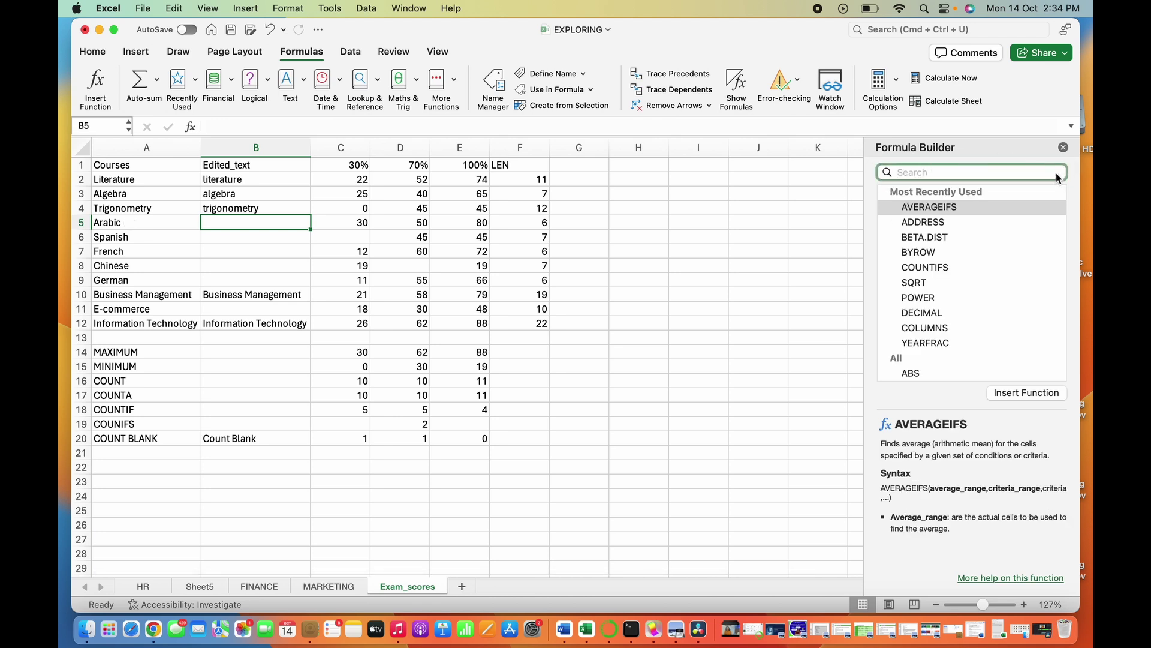
pyautogui.write('TRIM')
pyautogui.press('Return')
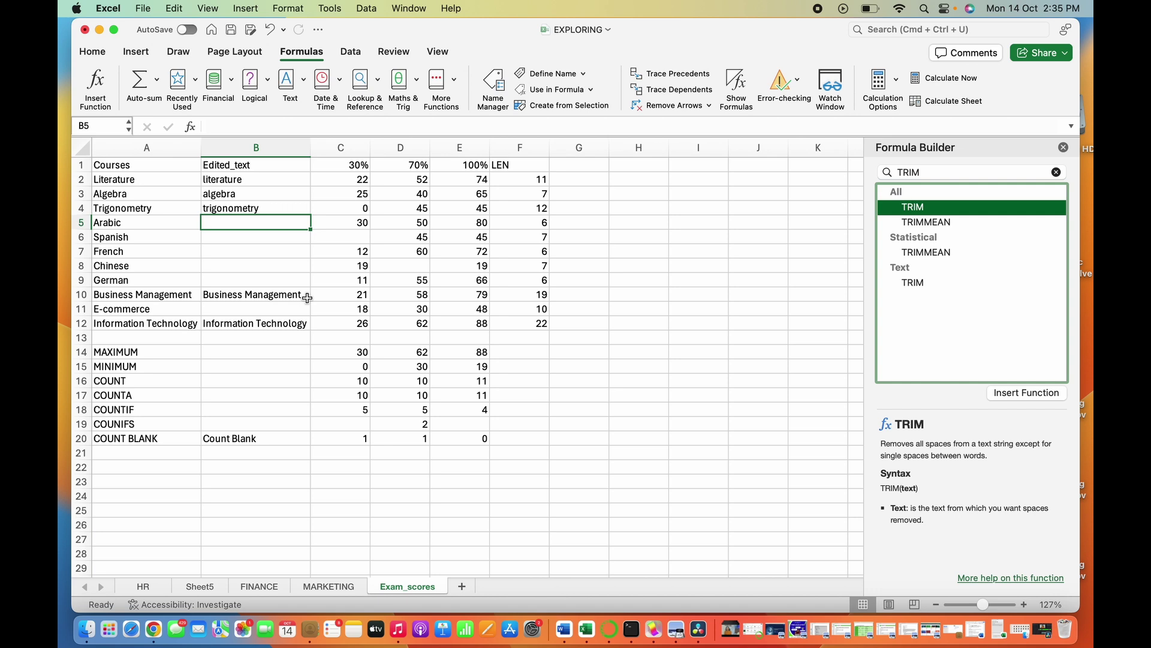
pyautogui.click(126, 180)
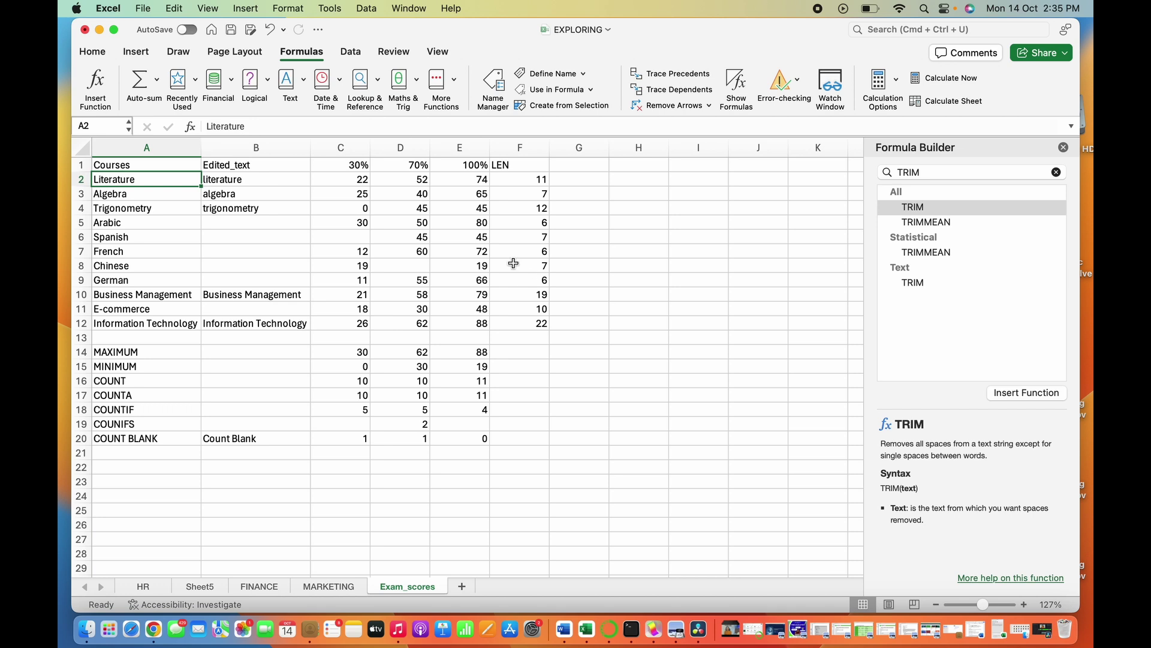
# - Enter the heading TRIM in cell G1, beside the LEN column
pyautogui.click(578, 169)
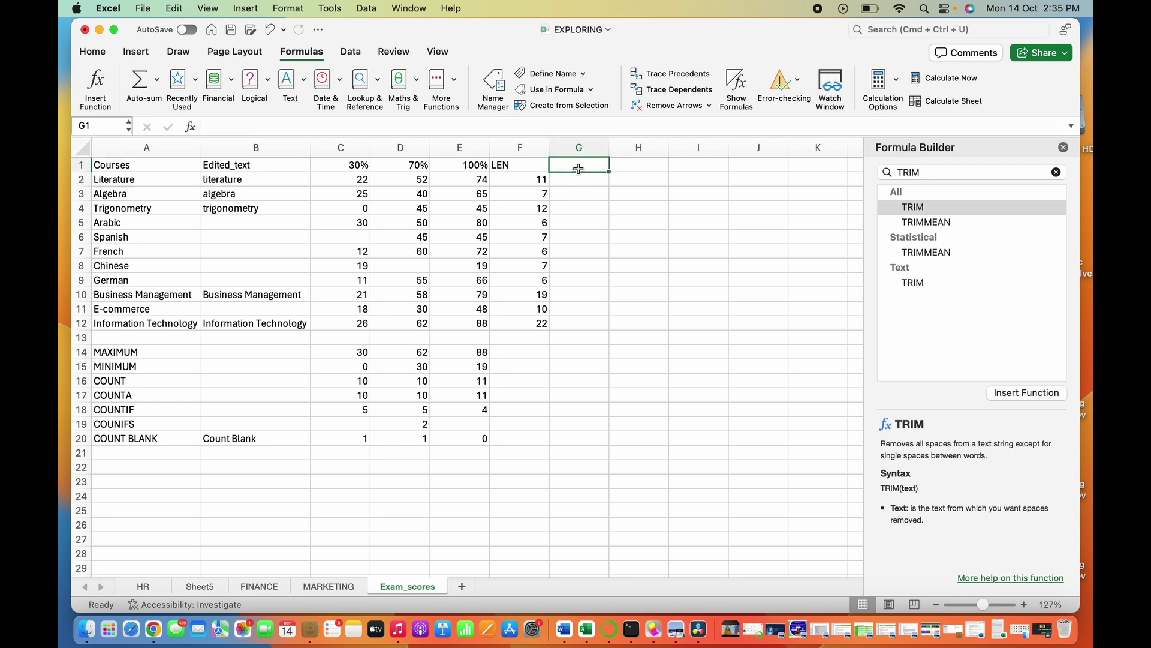
pyautogui.write('TRIM')
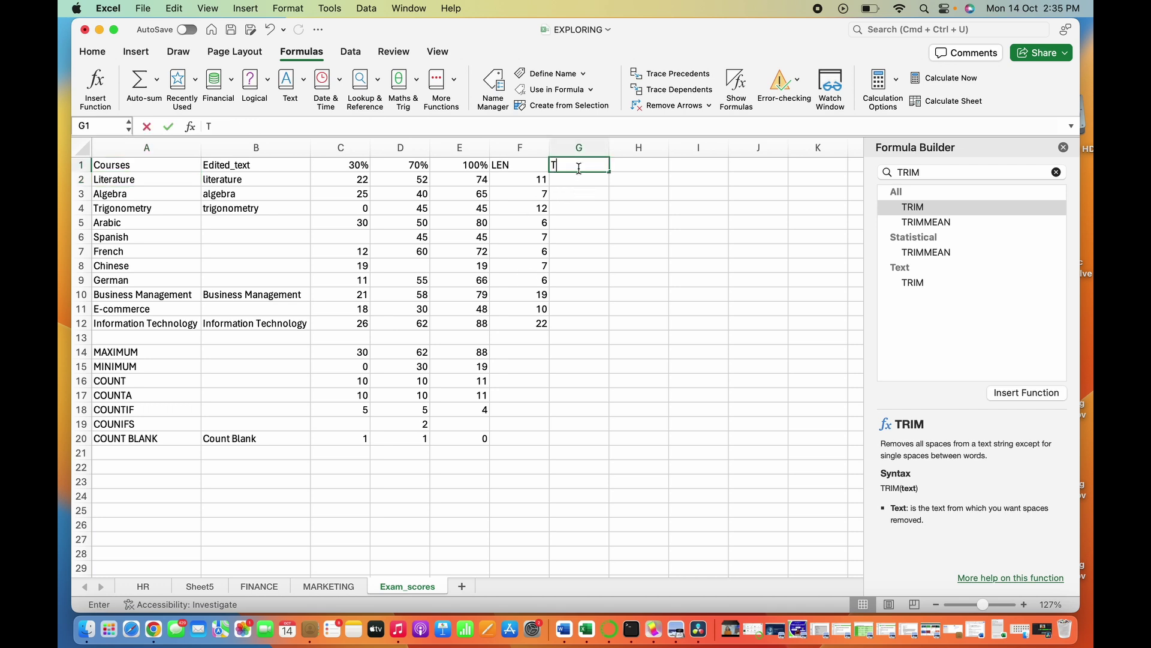
pyautogui.press('Return')
# - Enter =TRIM((A2) in cell G2 for the Literature text and decline the proposed formula correction
pyautogui.doubleClick(163, 178)
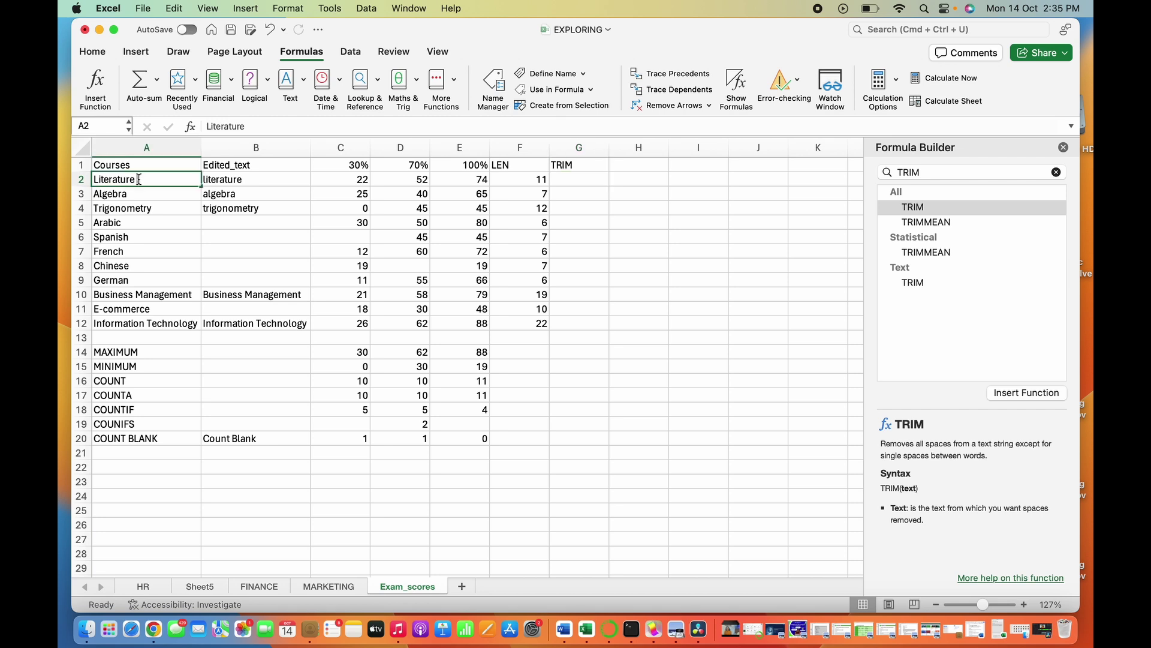
pyautogui.click(570, 179)
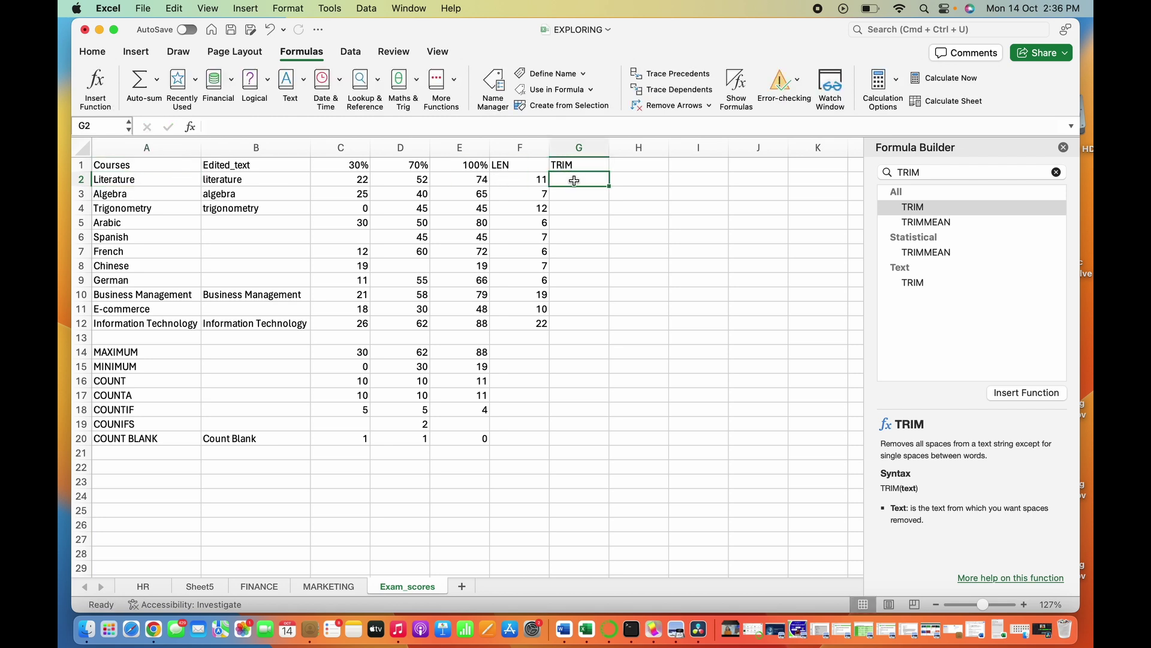
pyautogui.click(463, 131)
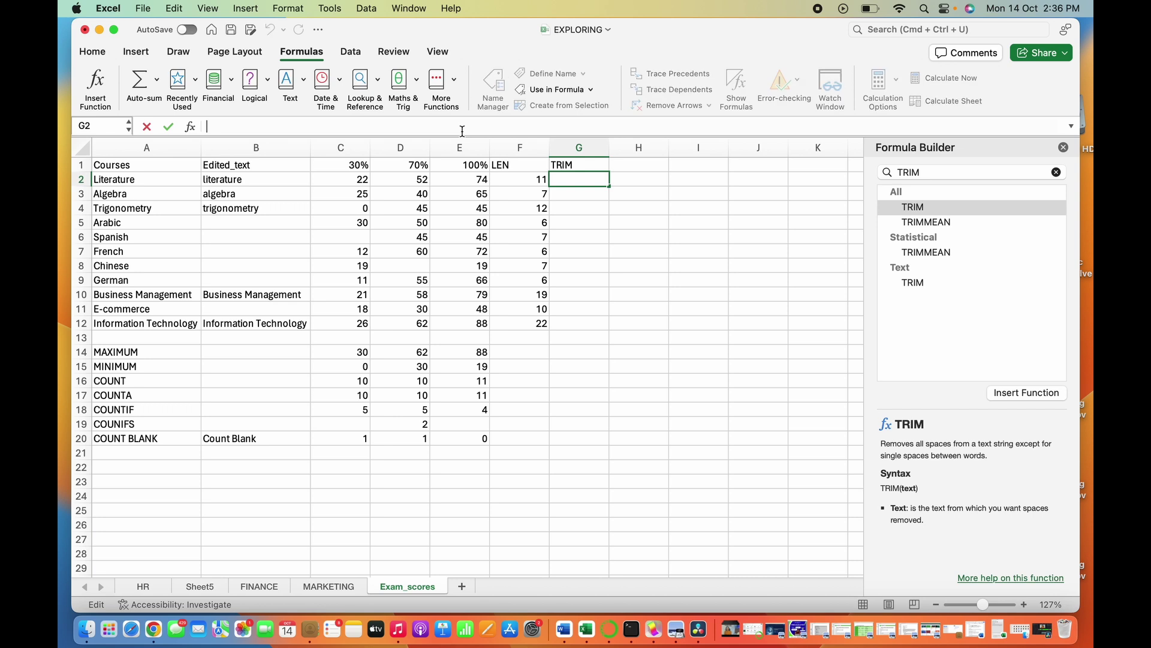
pyautogui.write('=')
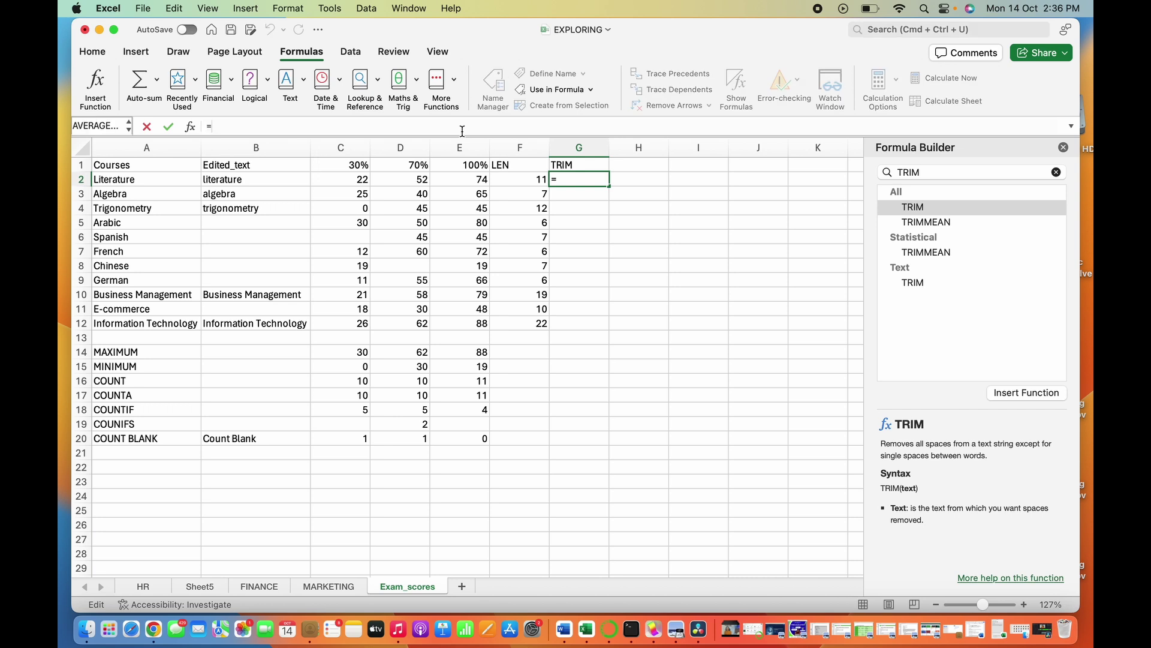
pyautogui.write('TR')
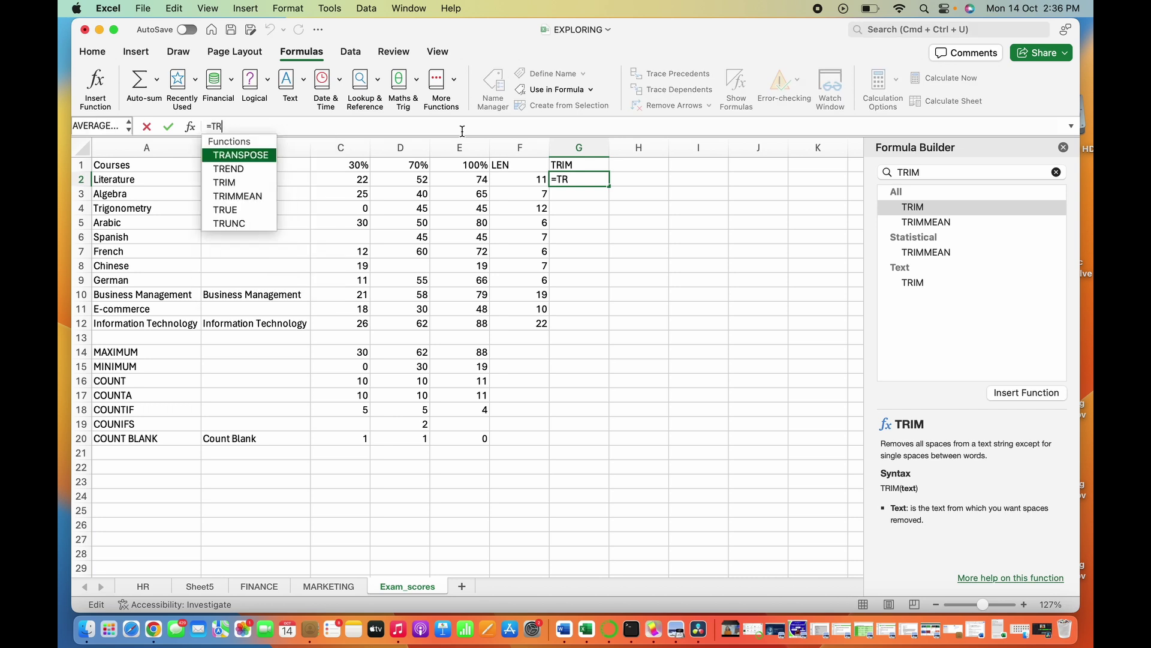
pyautogui.write('IM(')
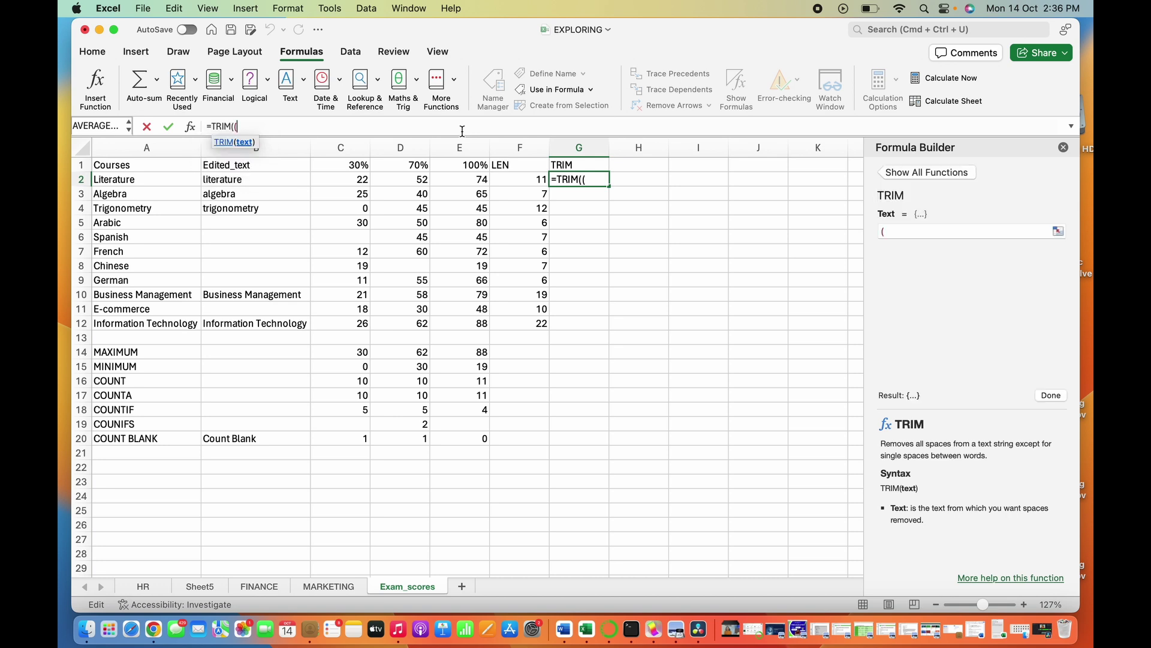
pyautogui.write('(')
pyautogui.click(173, 182)
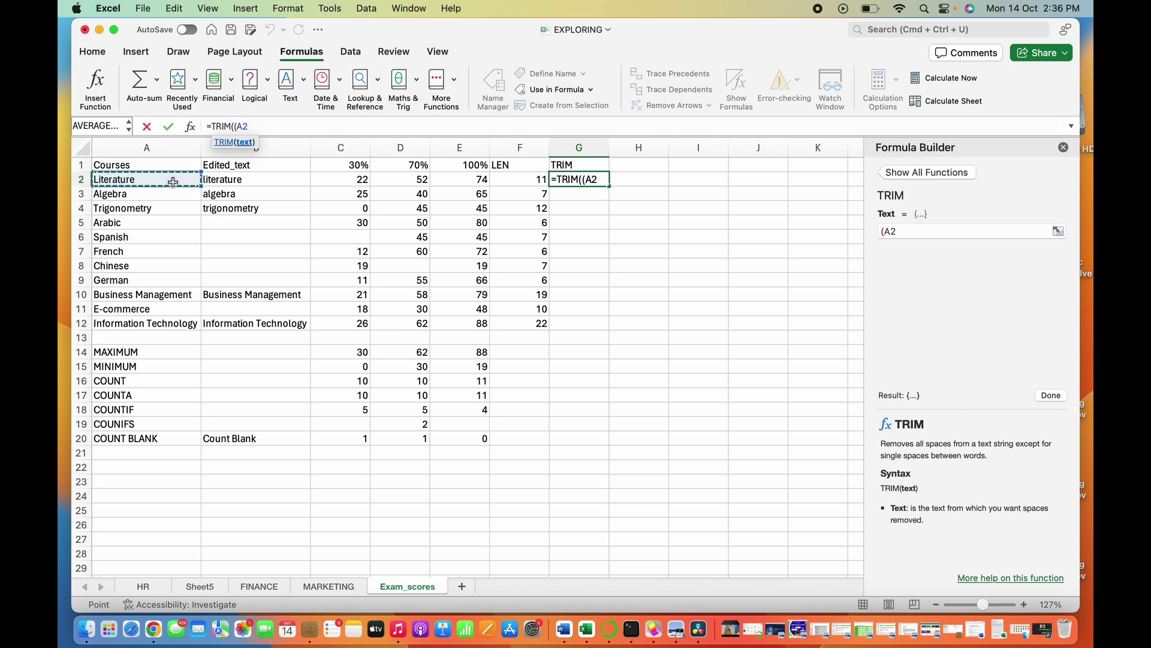
pyautogui.write(')')
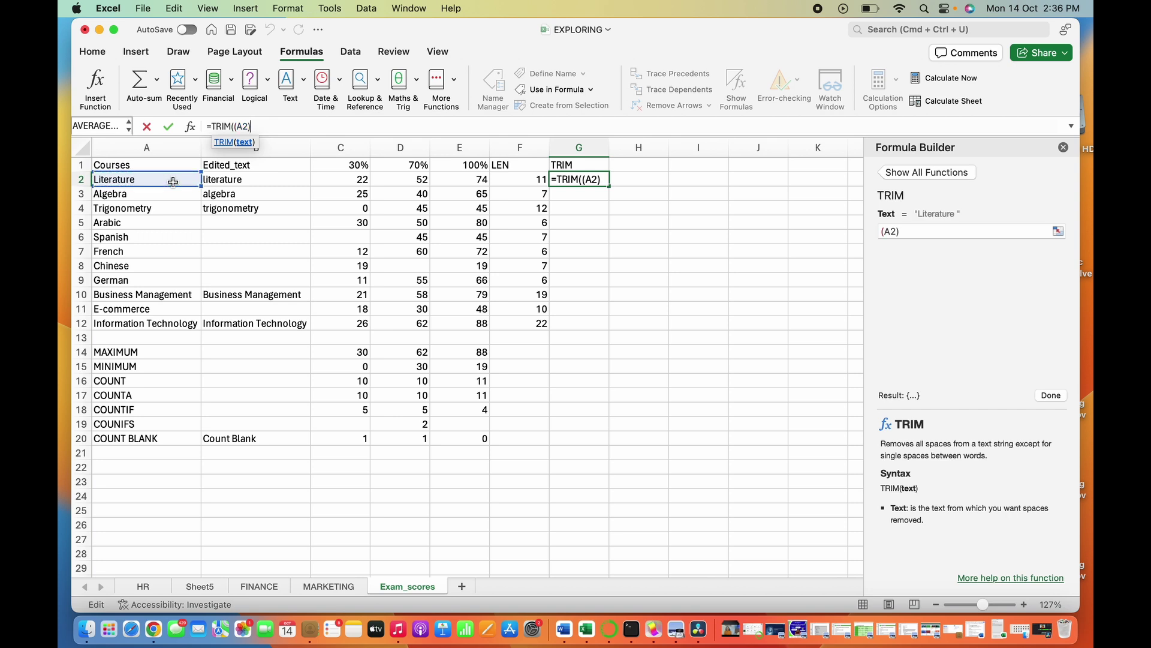
pyautogui.press('Return')
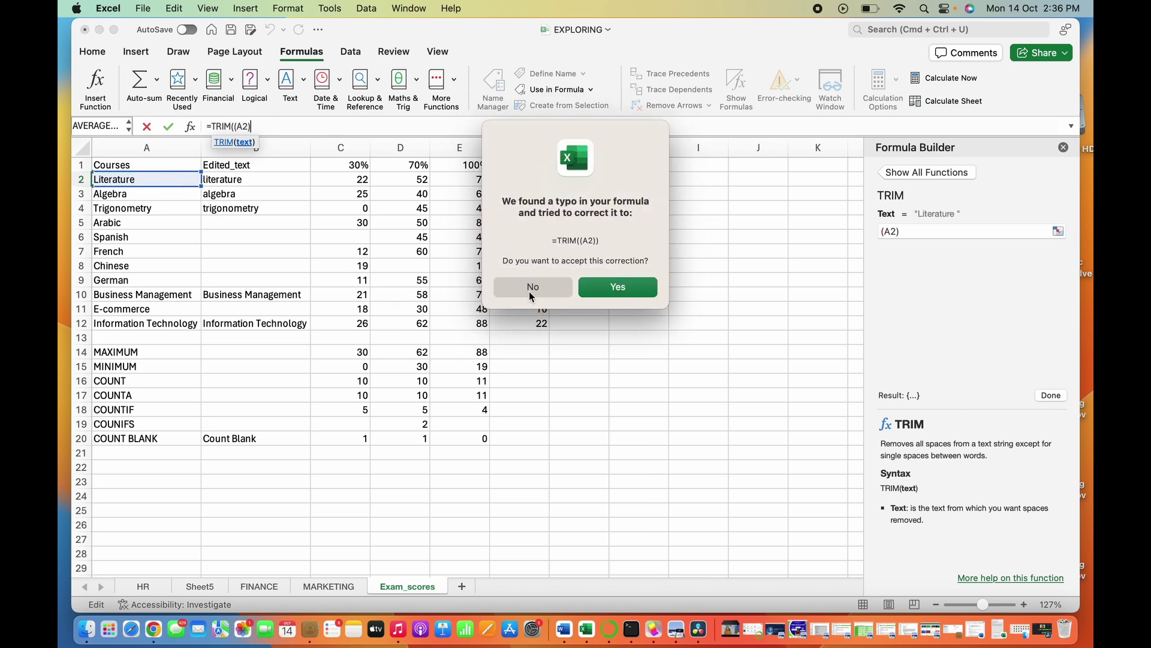
pyautogui.click(536, 287)
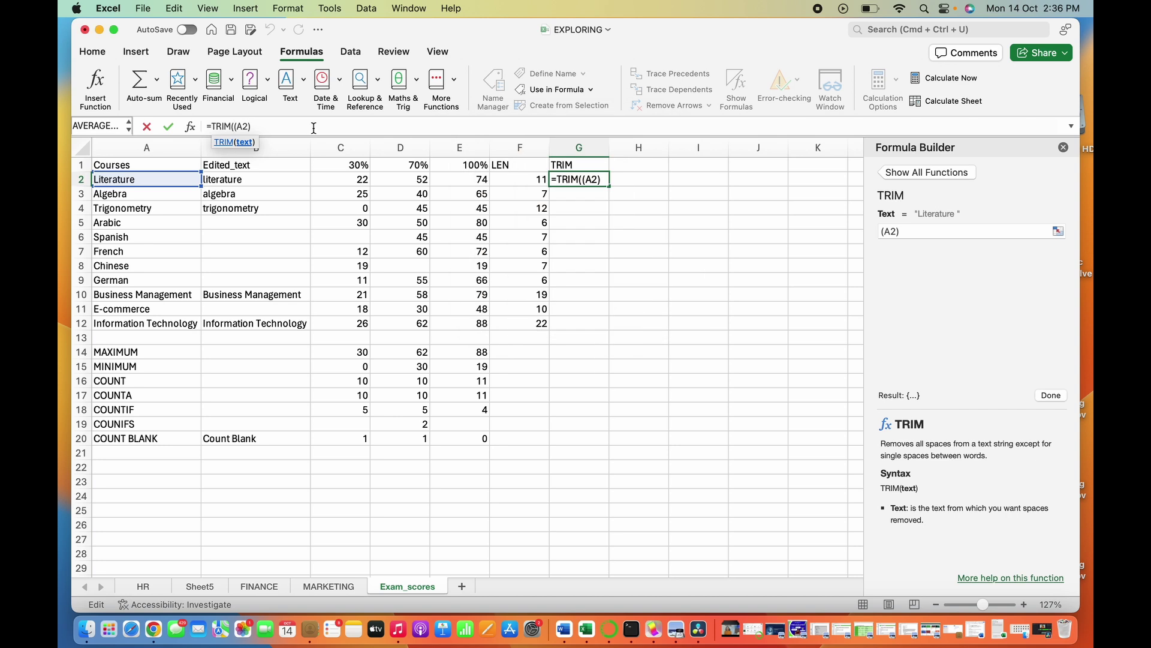
# - Remove the extra opening parenthesis so the G2 formula reads =TRIM(A2), commit it and reselect the cell
pyautogui.press('BackSpace')
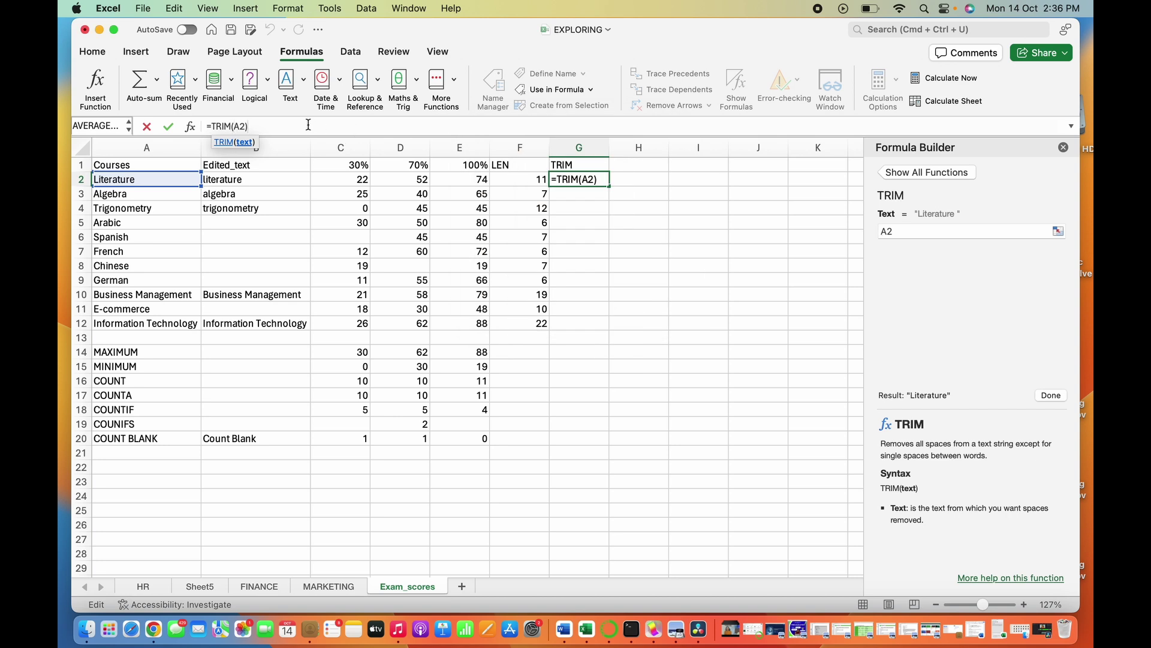
pyautogui.click(308, 124)
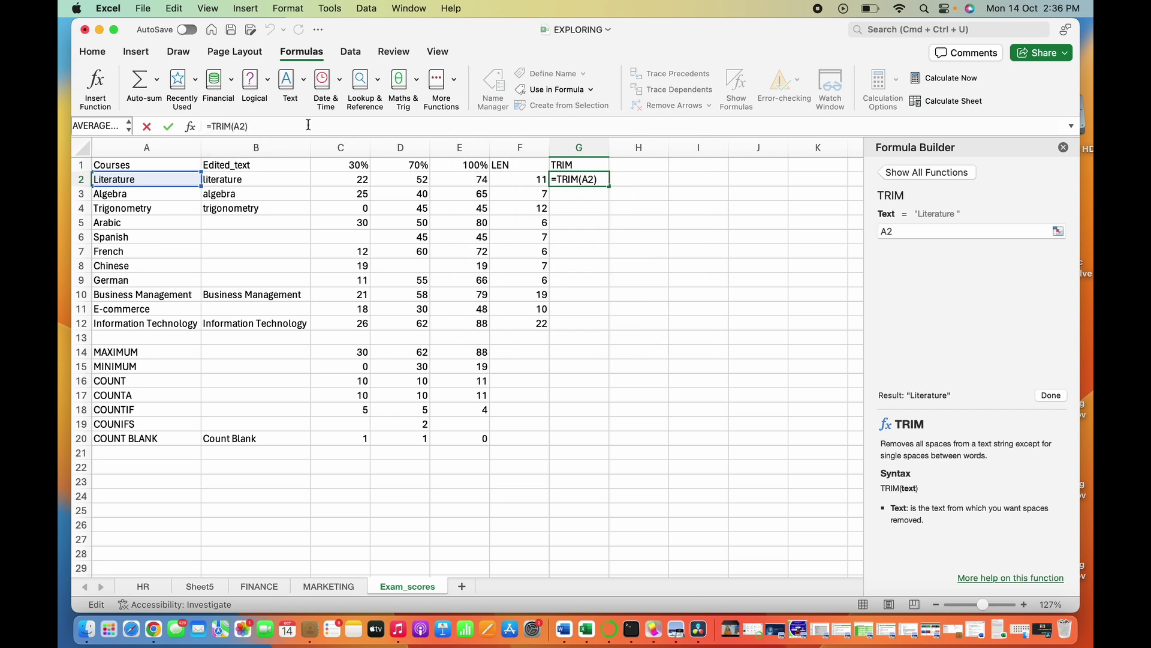
pyautogui.press('Return')
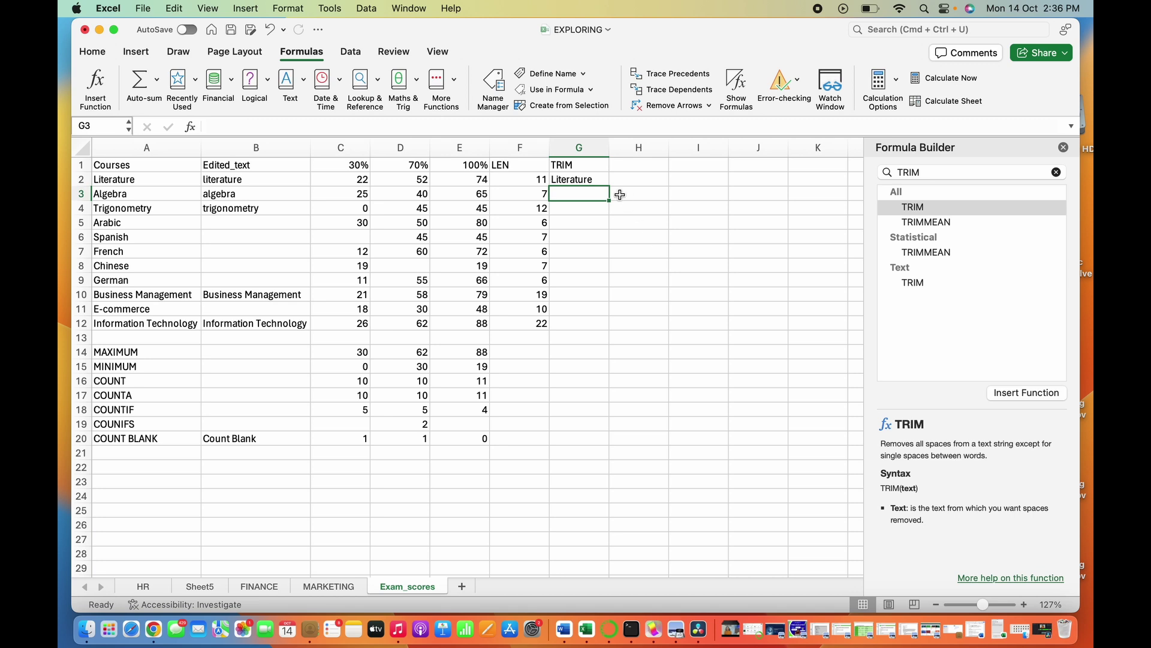
pyautogui.click(602, 179)
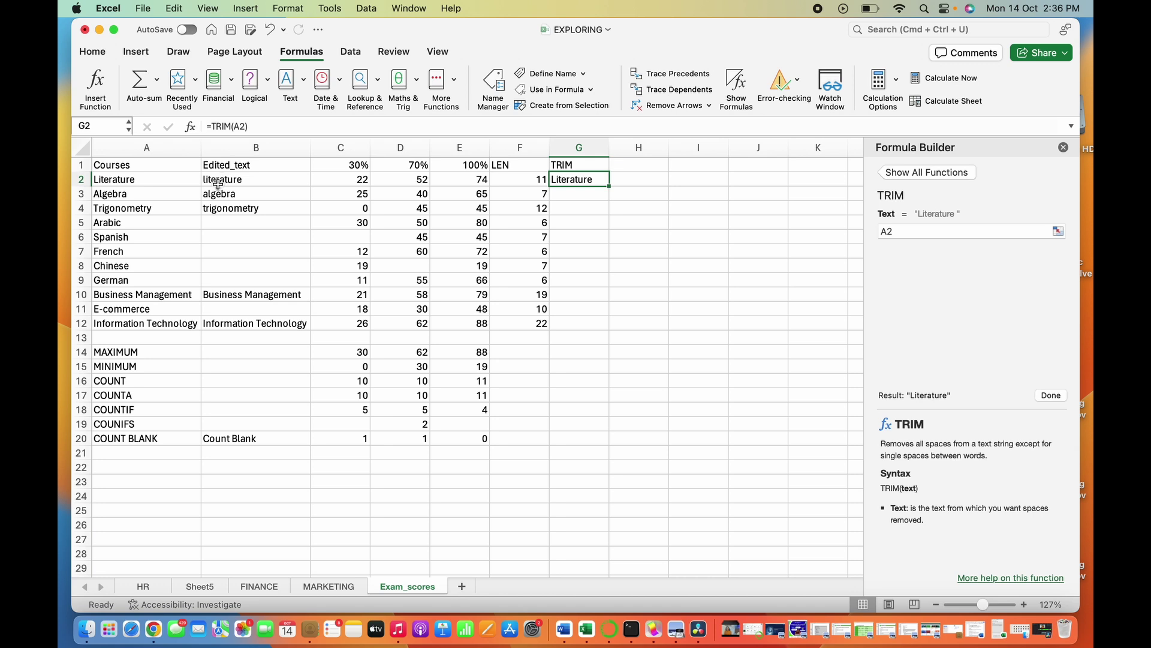
# - Enter =LEN(G2) in cell H2 to count the trimmed Literature text, and compare it with the untrimmed count in F2
pyautogui.click(118, 180)
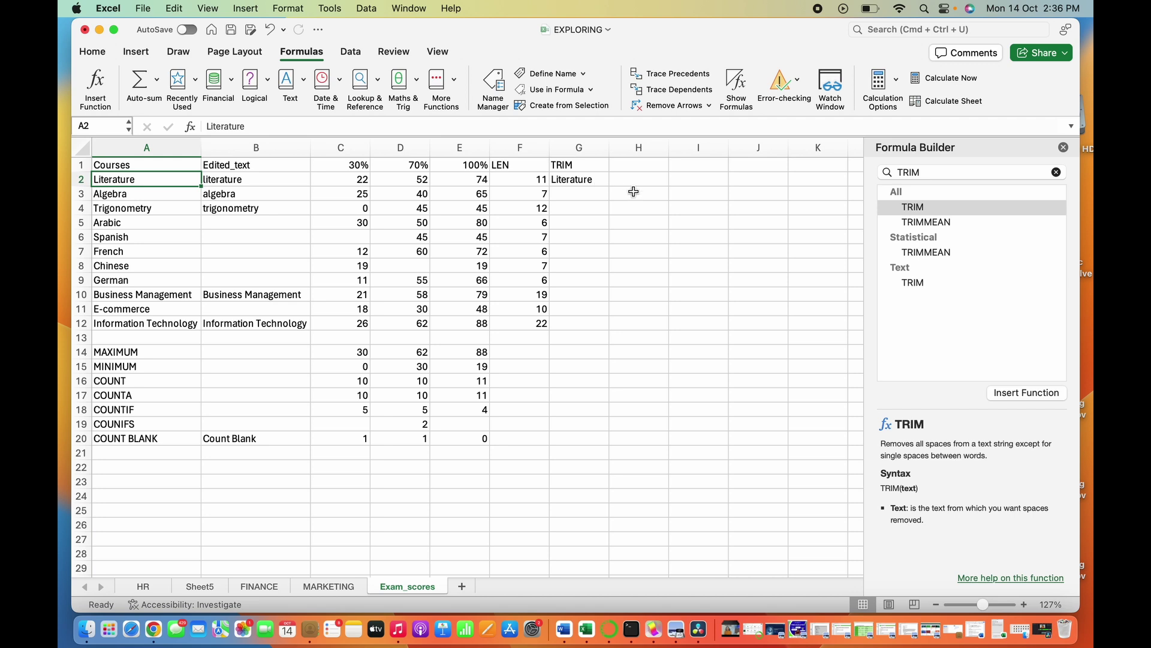
pyautogui.click(641, 181)
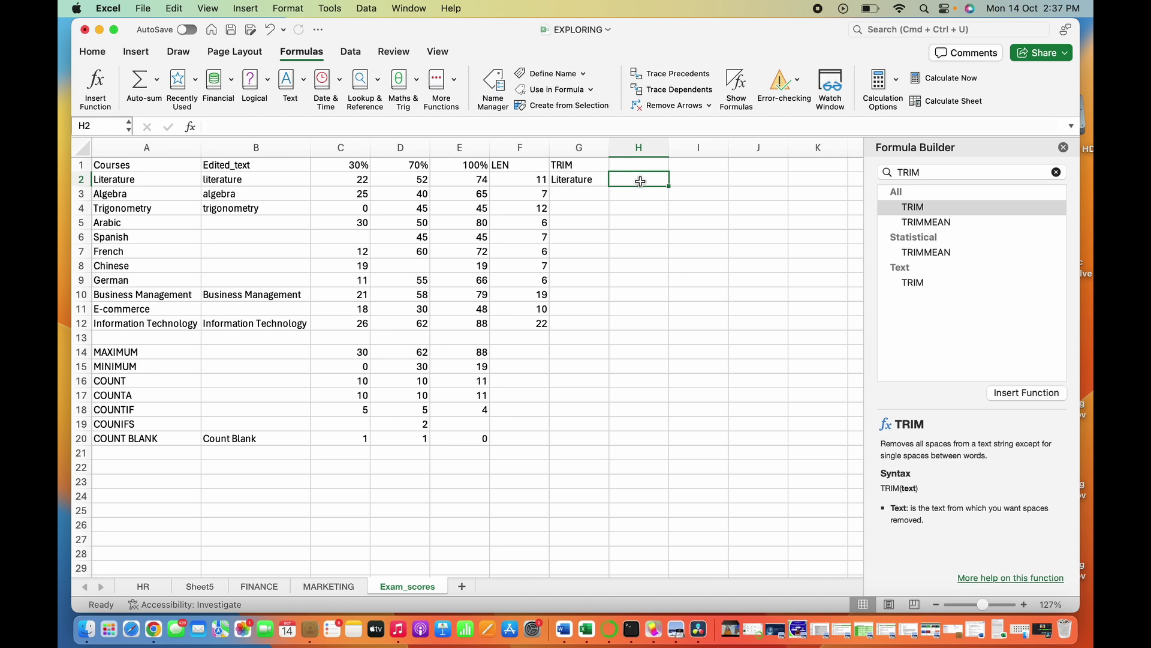
pyautogui.write('=LEN(')
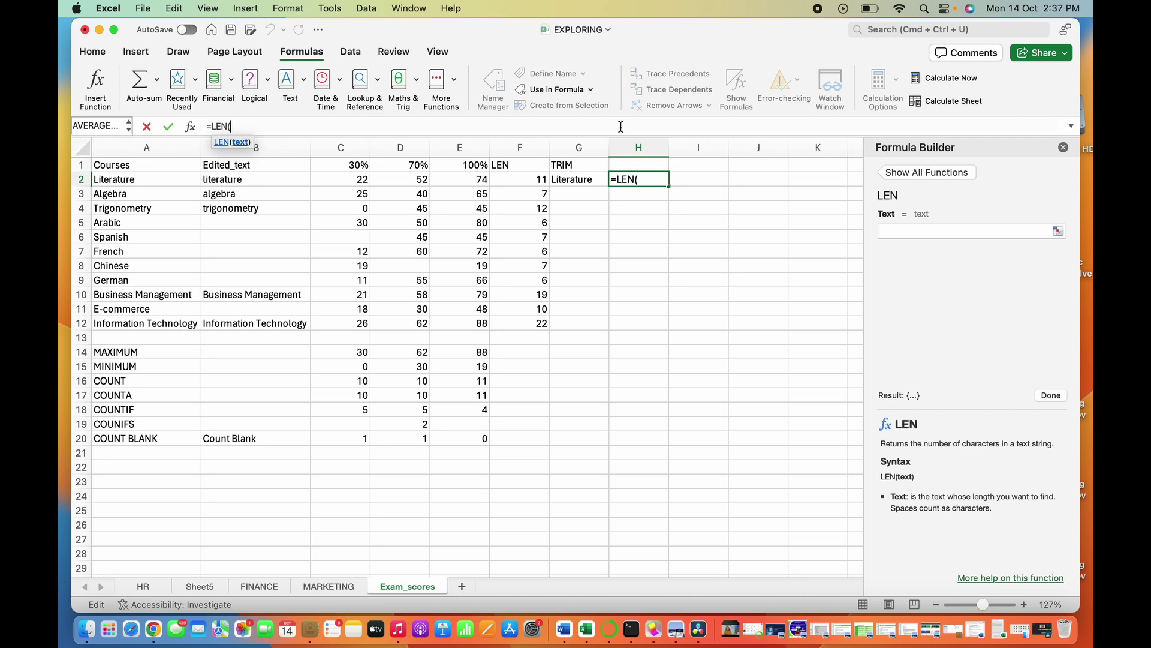
pyautogui.click(576, 180)
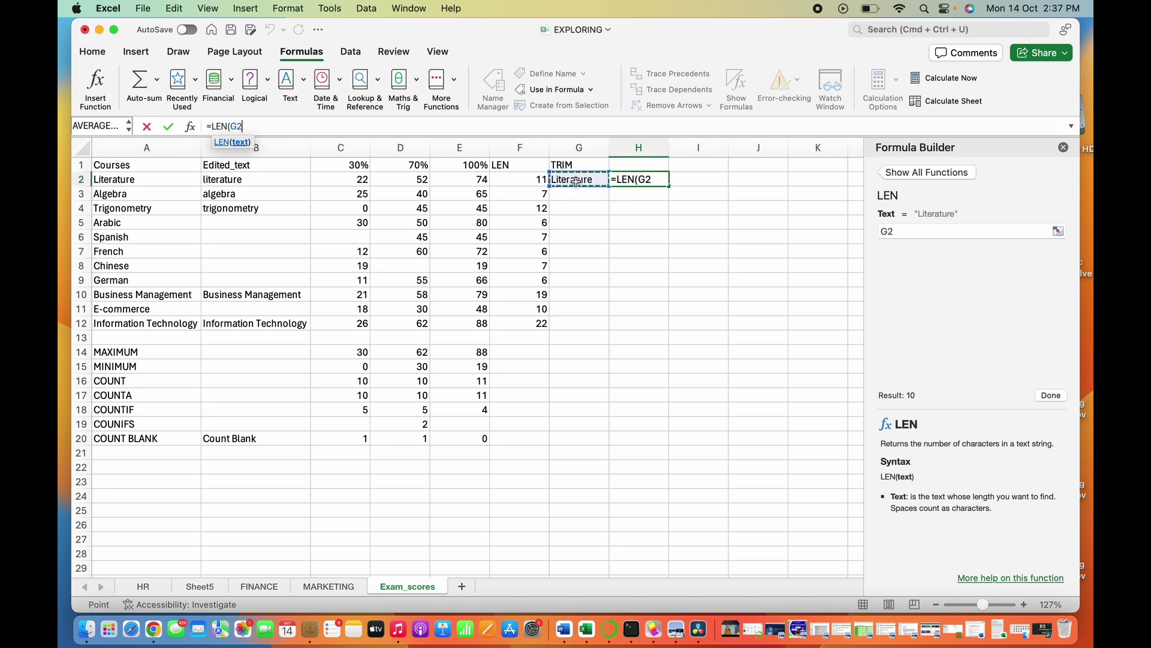
pyautogui.write(')')
pyautogui.press('Return')
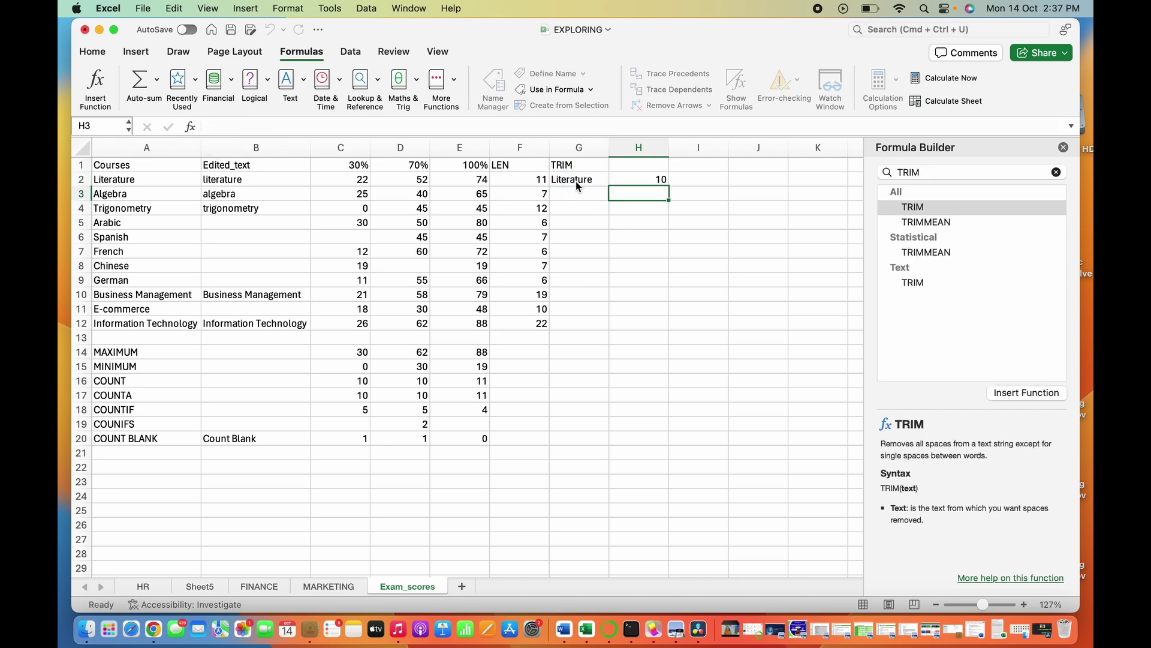
pyautogui.click(540, 184)
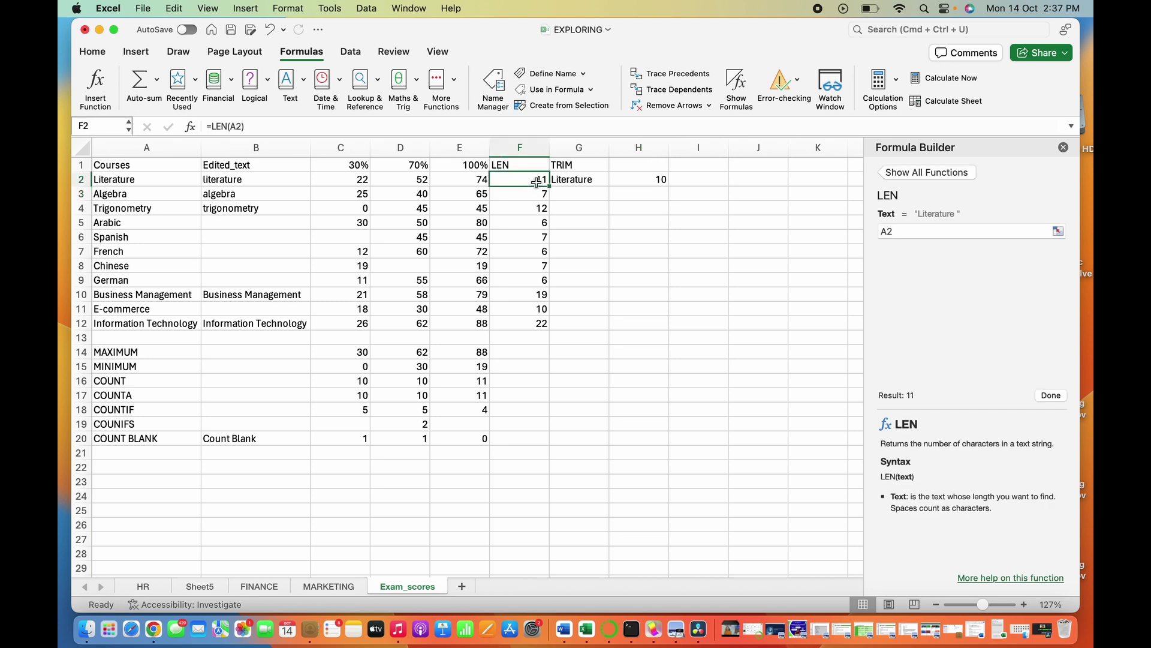
pyautogui.click(653, 179)
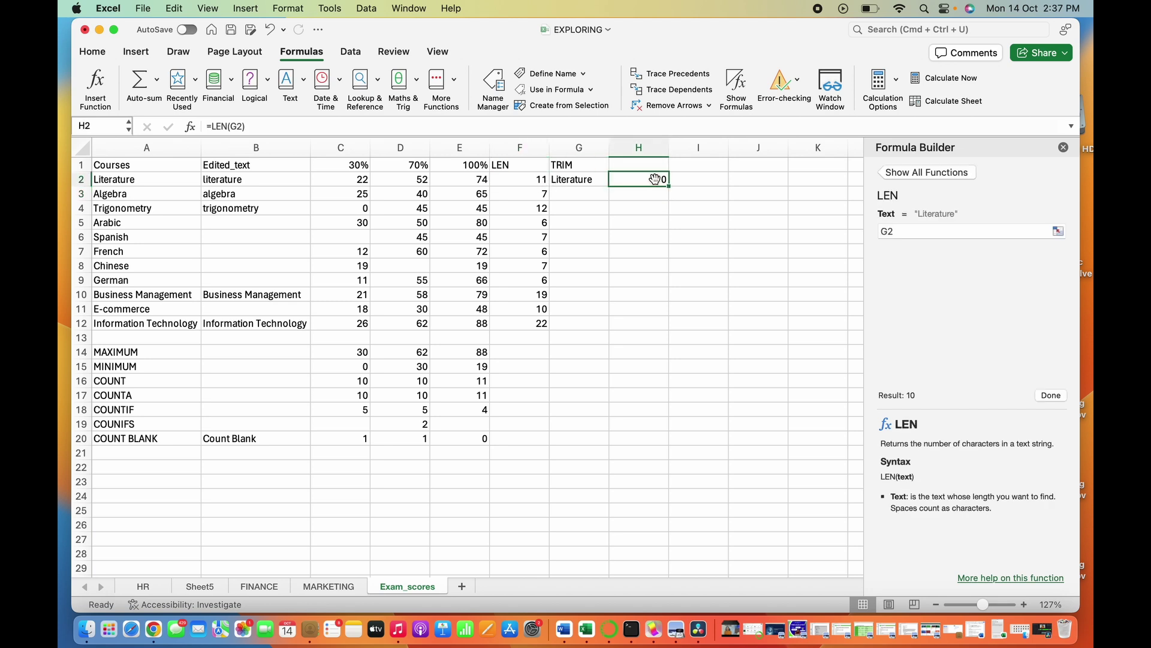
pyautogui.click(533, 182)
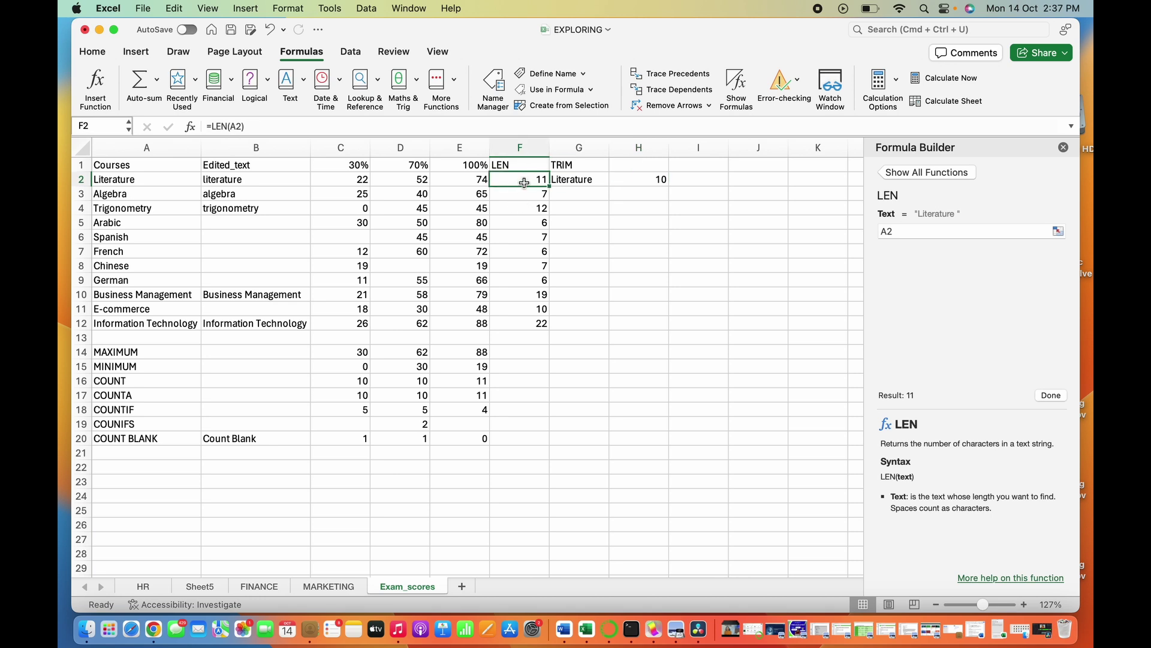
# - Edit the Business Management course name in A10 to add an extra space between the words and one at the end
pyautogui.click(119, 237)
pyautogui.click(130, 294)
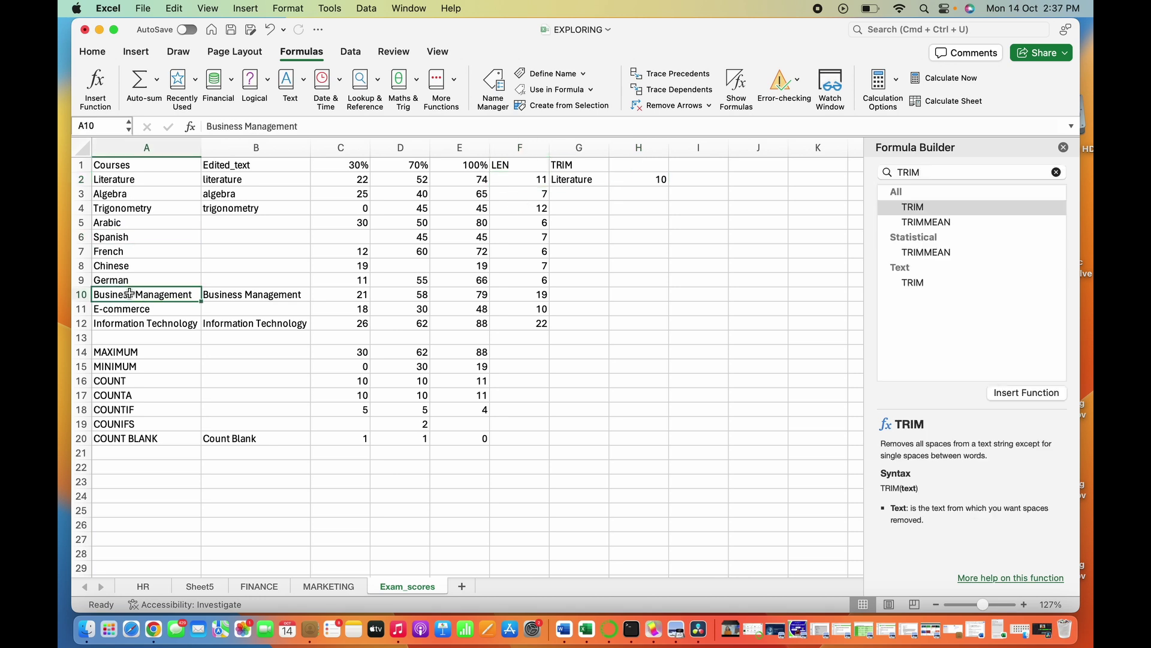
pyautogui.doubleClick(133, 294)
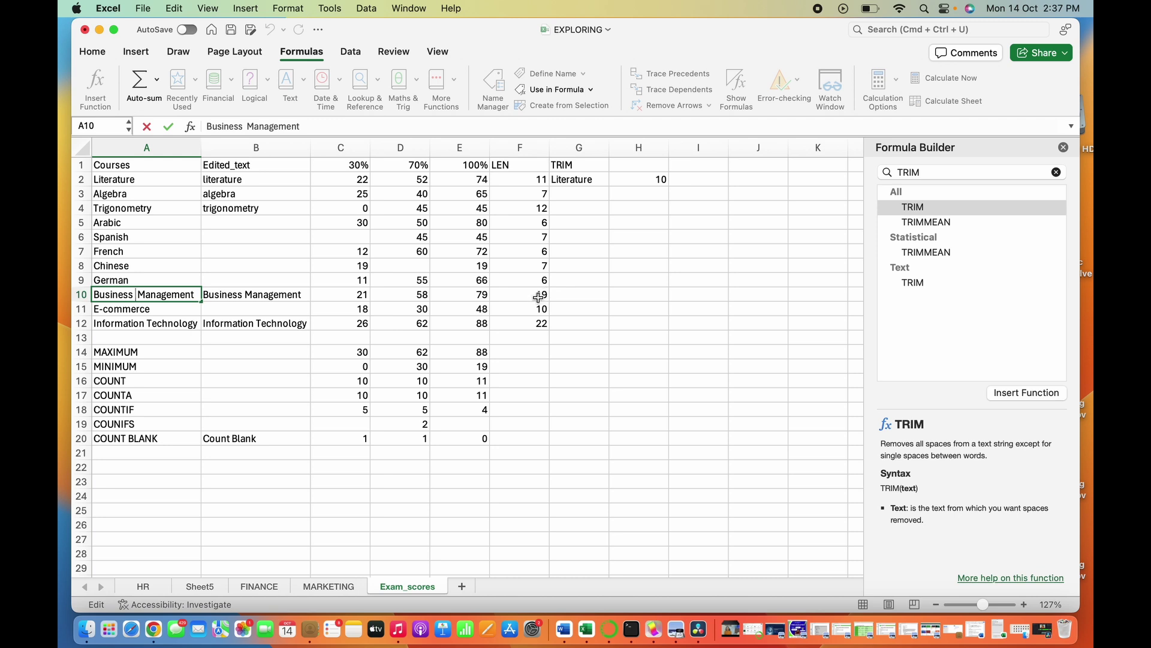
pyautogui.click(195, 294)
pyautogui.press('Return')
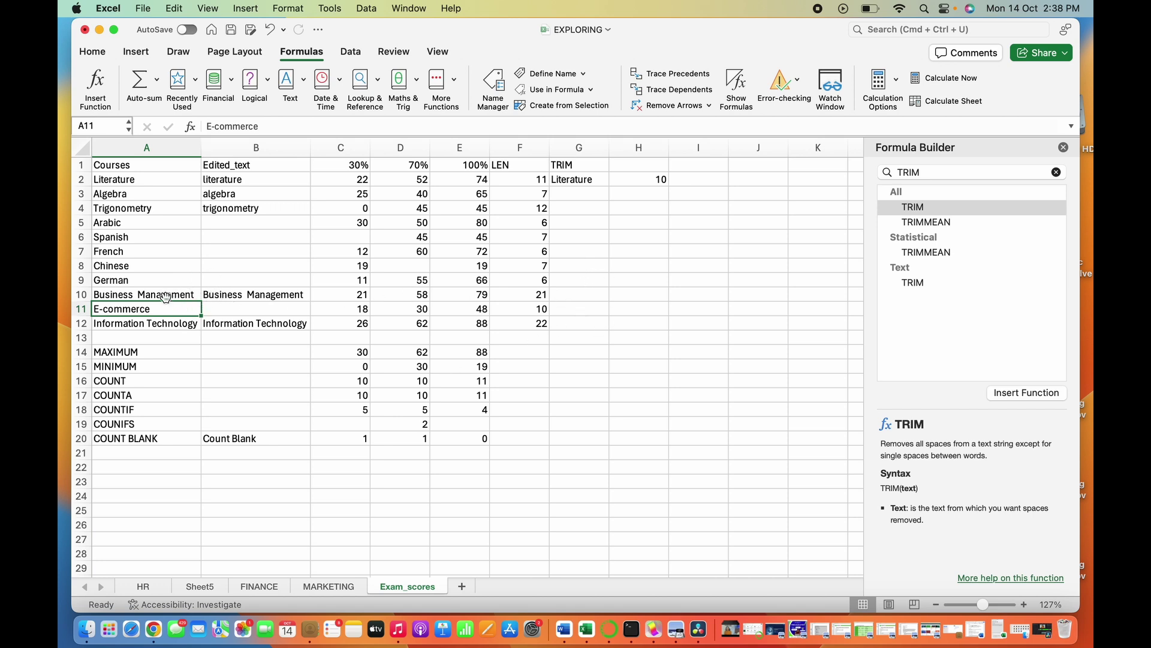
# - Enter =TRIM(A10) in cell G10 and autofit the width of column G
pyautogui.click(581, 294)
pyautogui.click(519, 123)
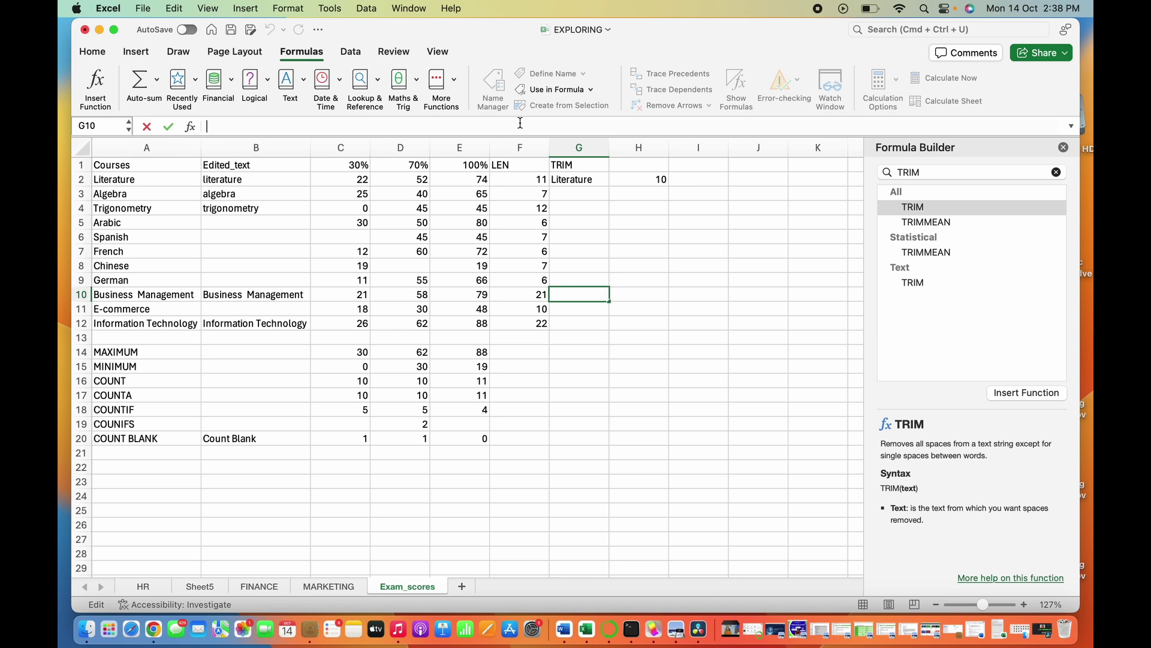
pyautogui.write('=')
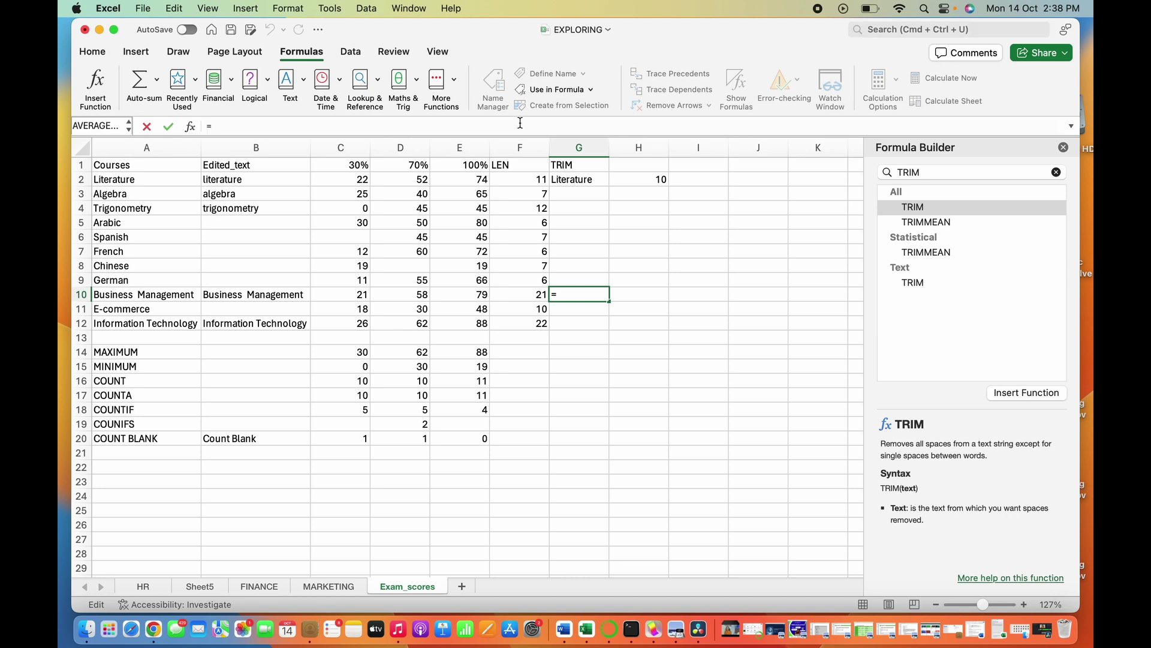
pyautogui.write('TRIM(A10')
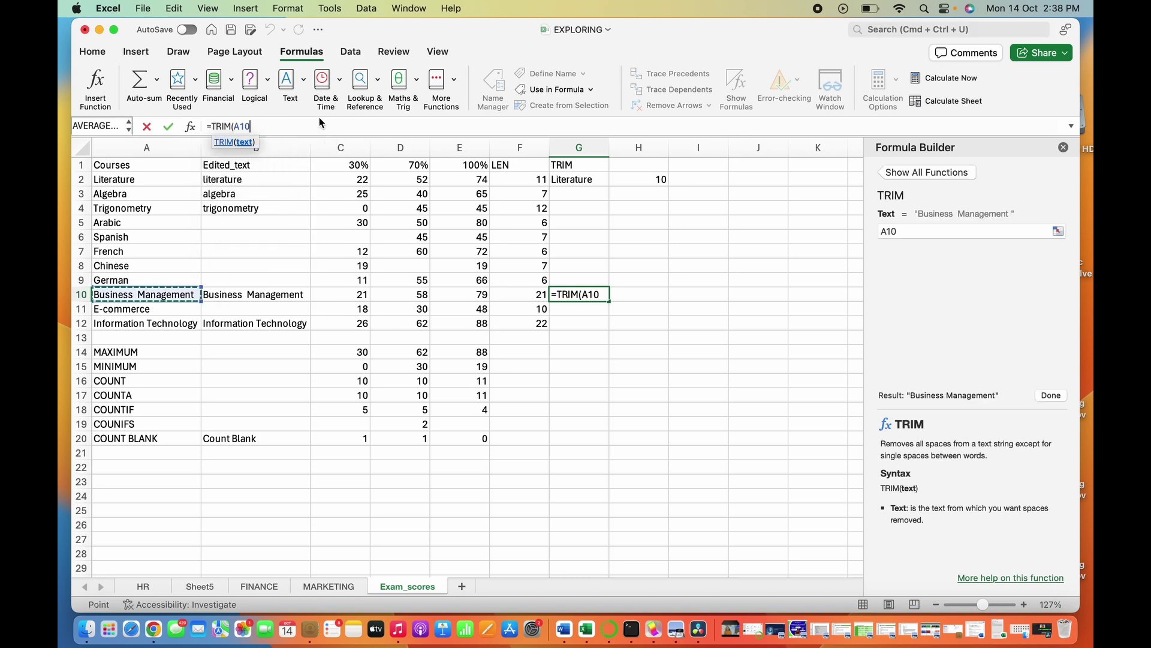
pyautogui.write(')')
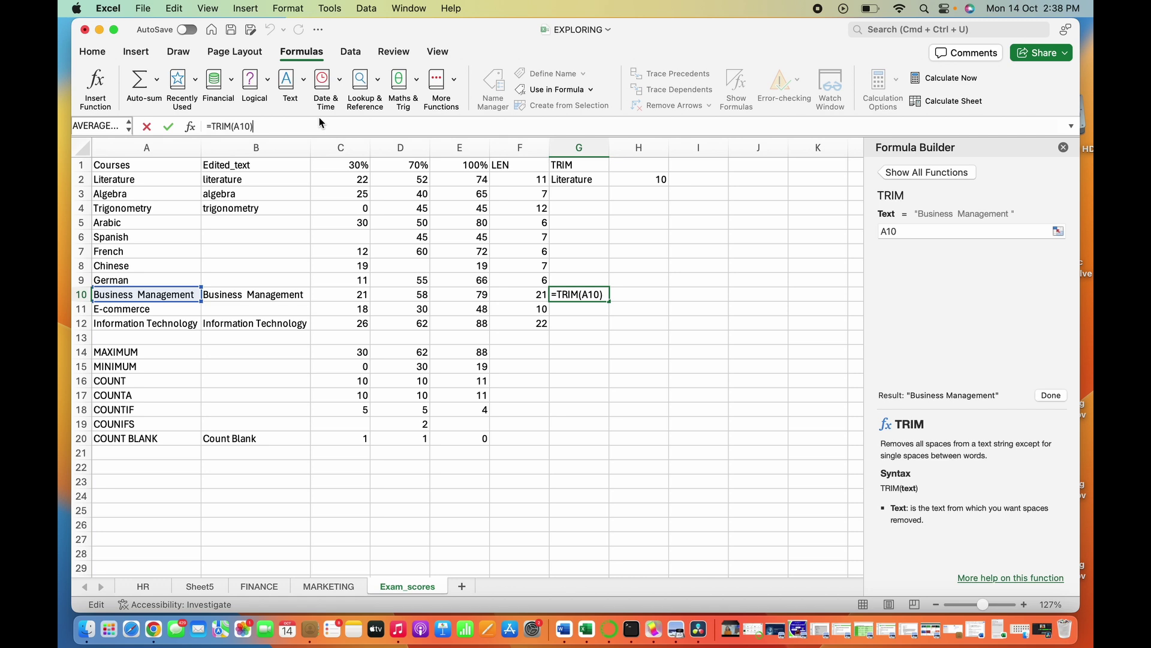
pyautogui.press('Return')
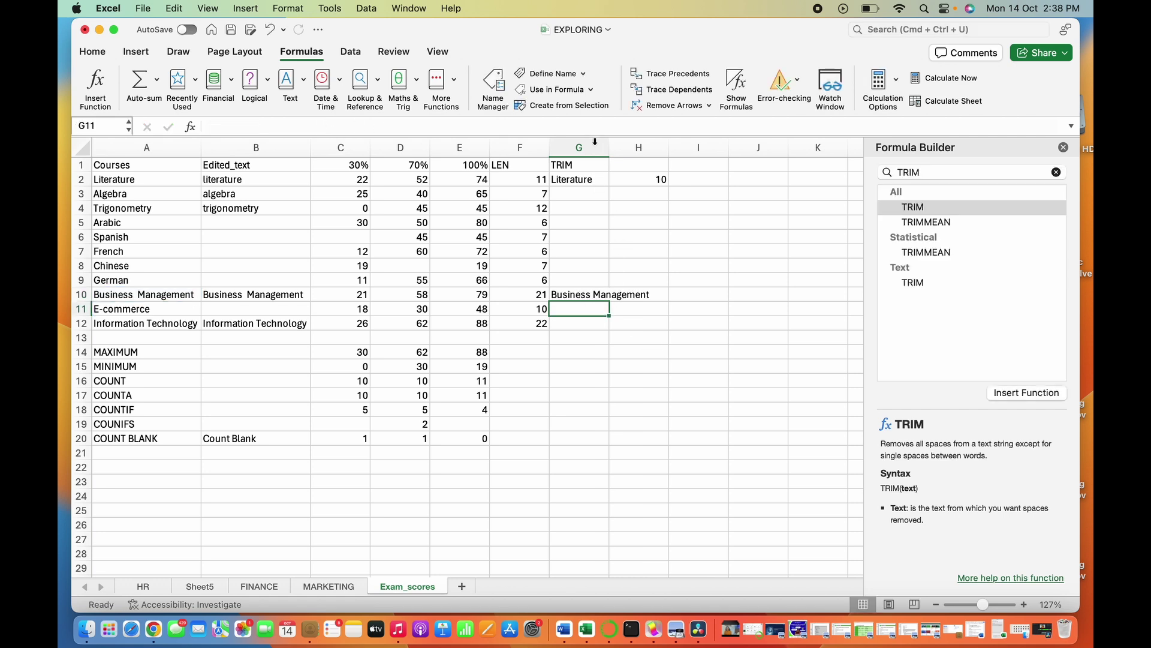
pyautogui.click(594, 142)
pyautogui.doubleClick(609, 146)
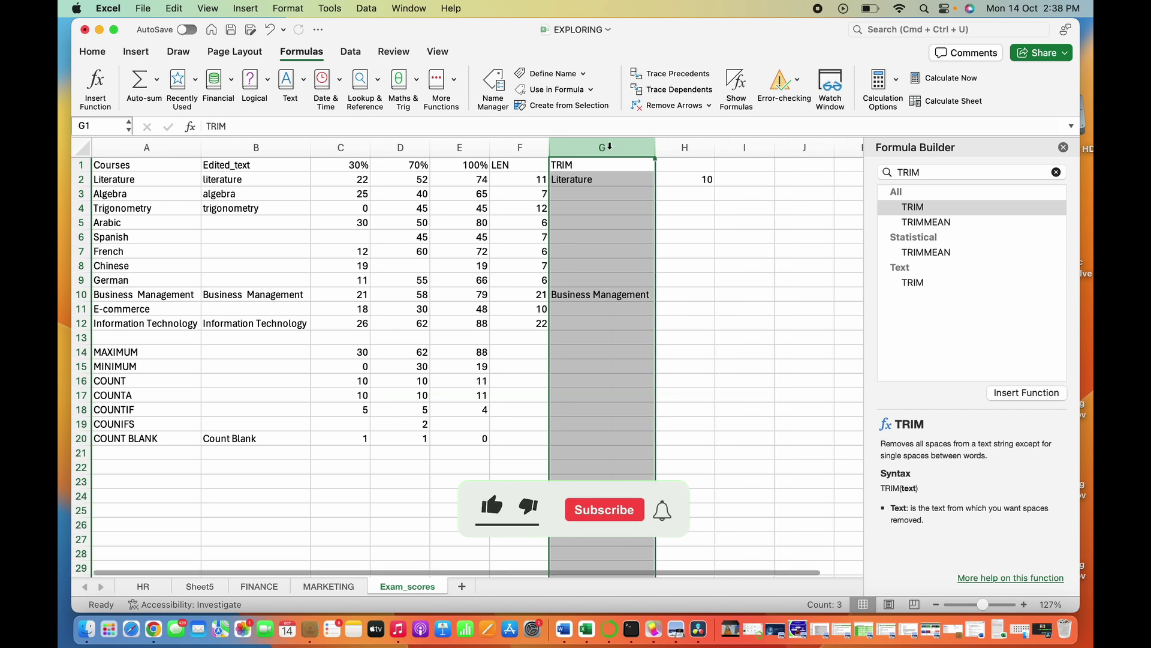
# - Enter =LEN(G10) in cell H10 and compare the trimmed Business Management count with the original count in F10
pyautogui.click(683, 290)
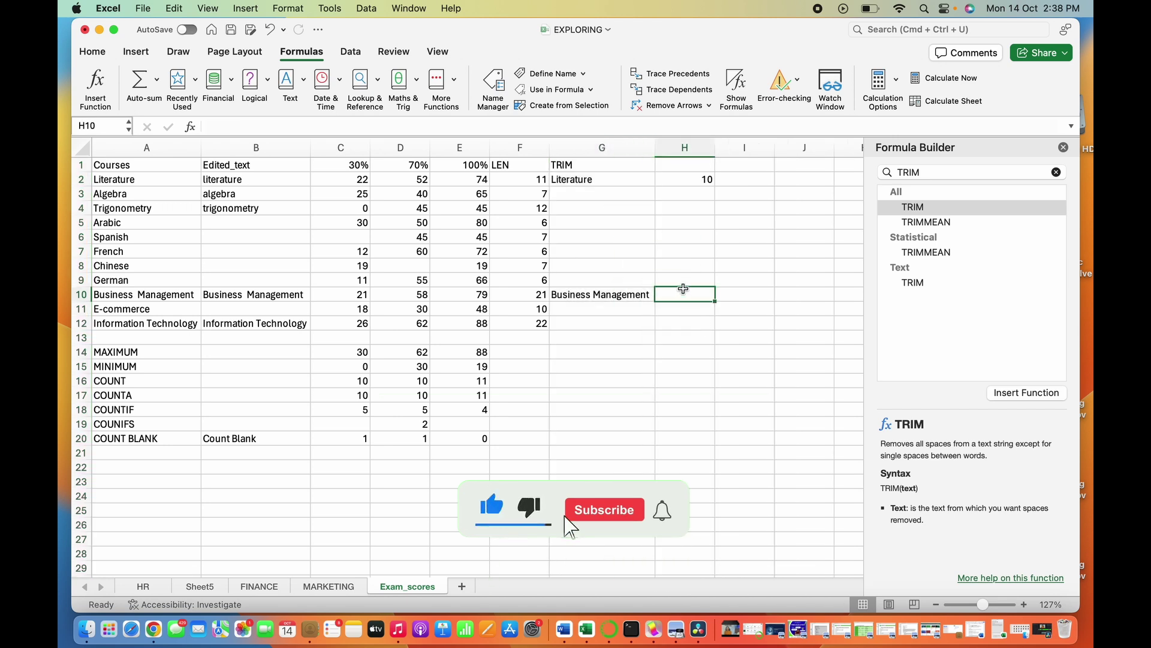
pyautogui.click(634, 130)
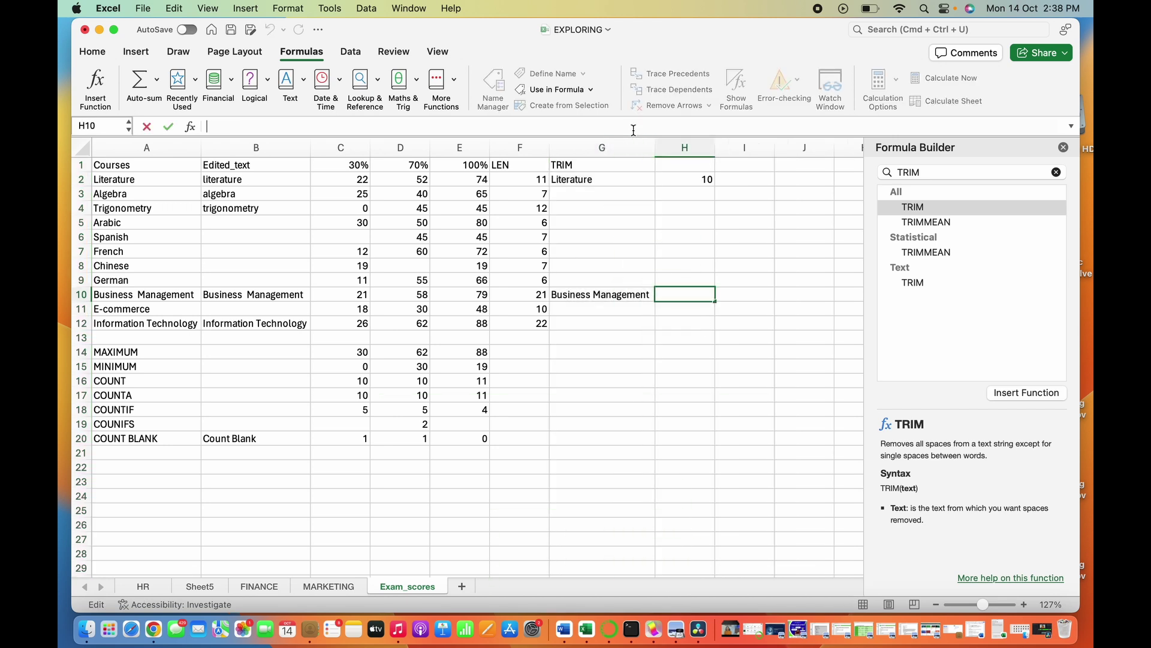
pyautogui.write('=')
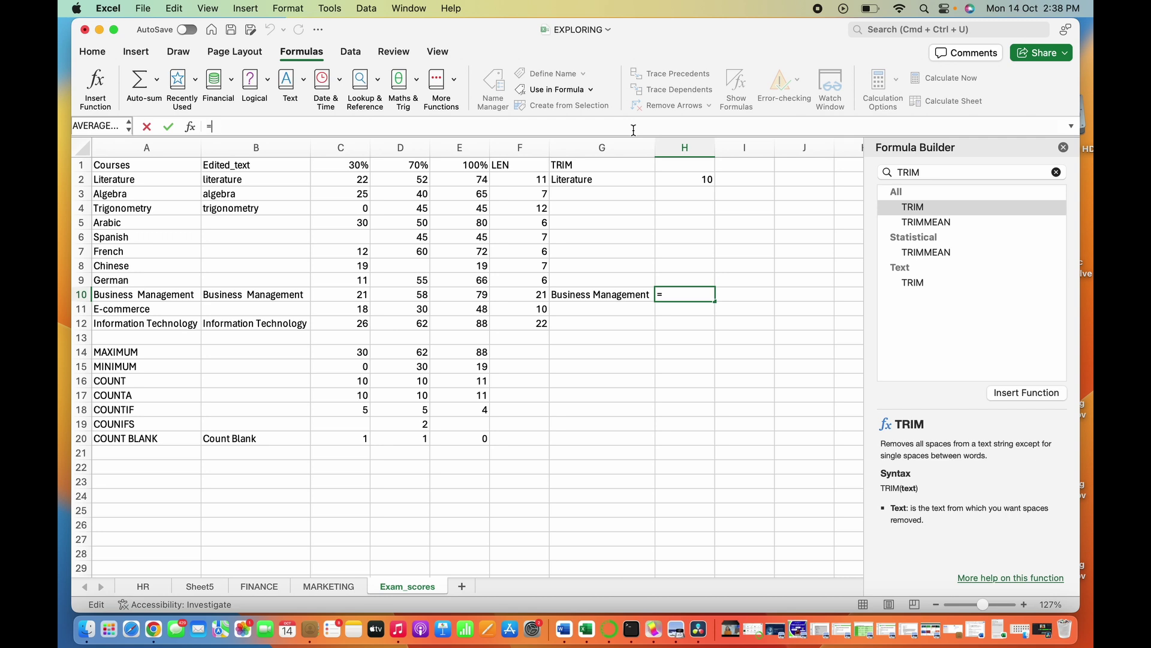
pyautogui.write('LEN')
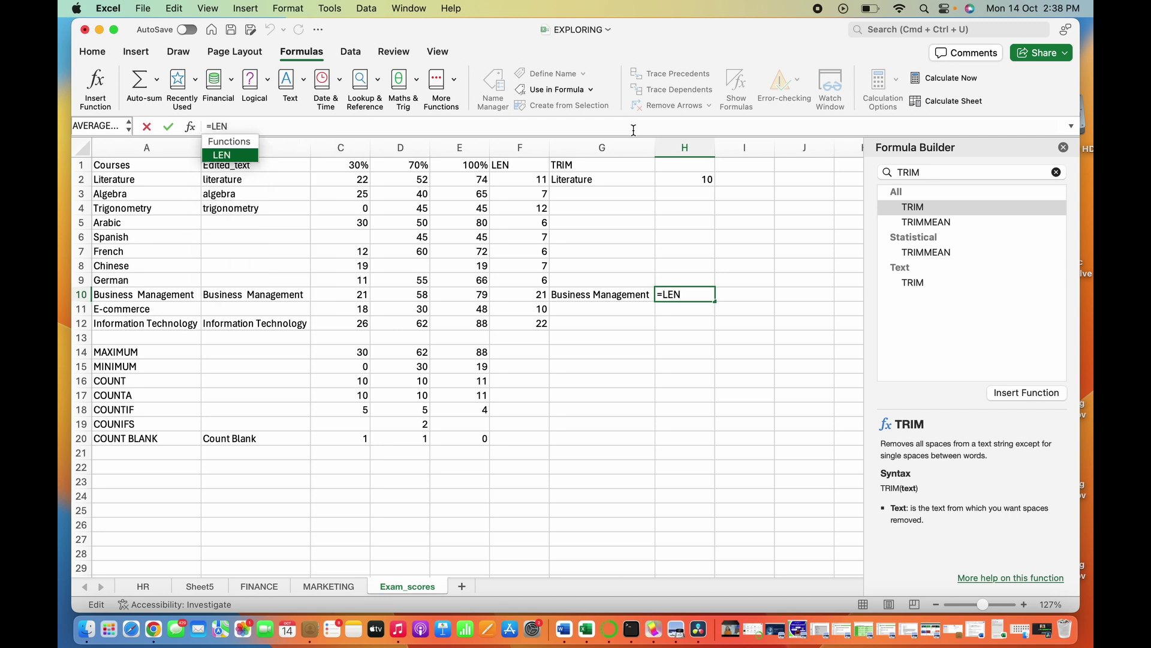
pyautogui.write('(G10)')
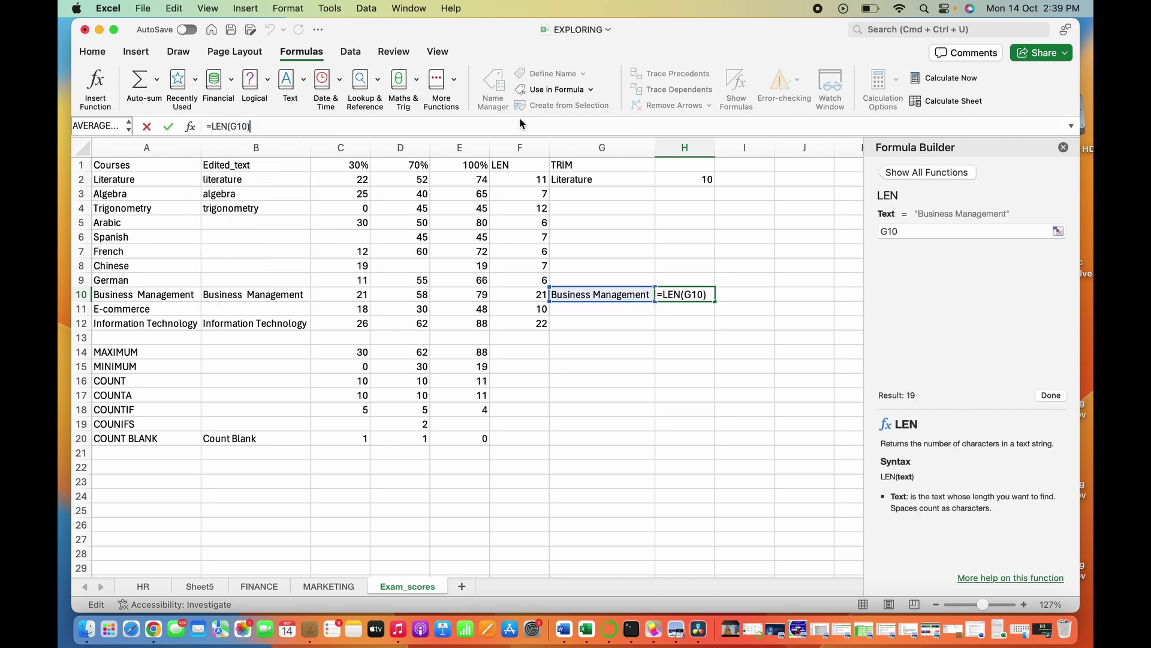
pyautogui.press('Return')
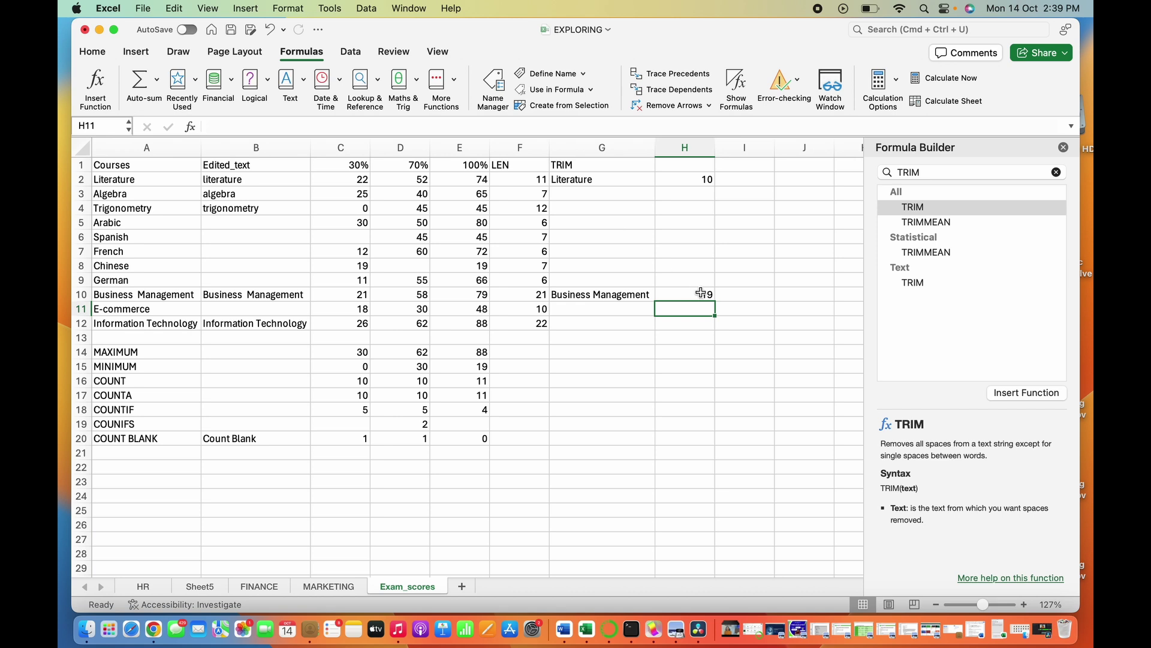
pyautogui.click(701, 294)
pyautogui.click(538, 294)
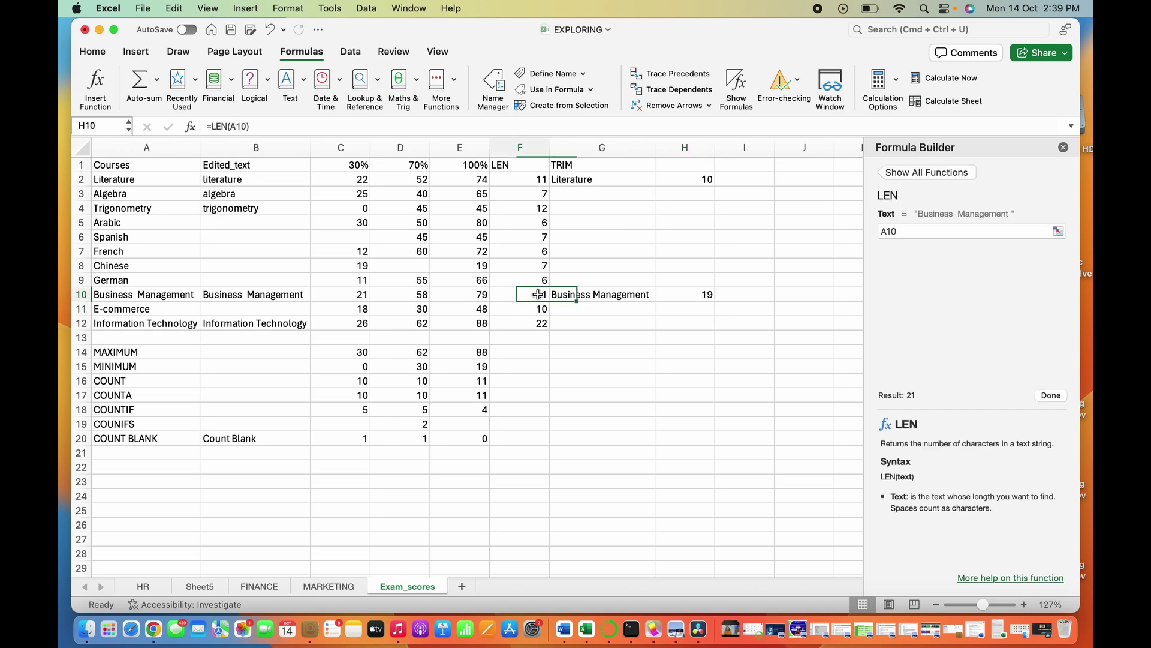
pyautogui.click(709, 294)
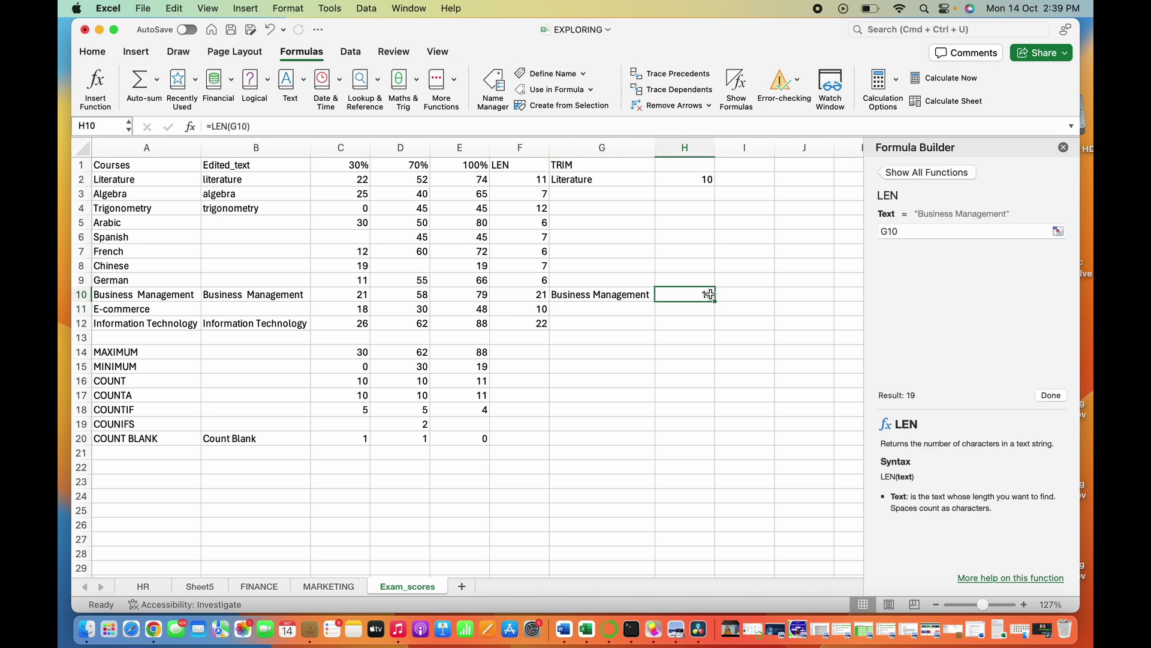
pyautogui.click(525, 295)
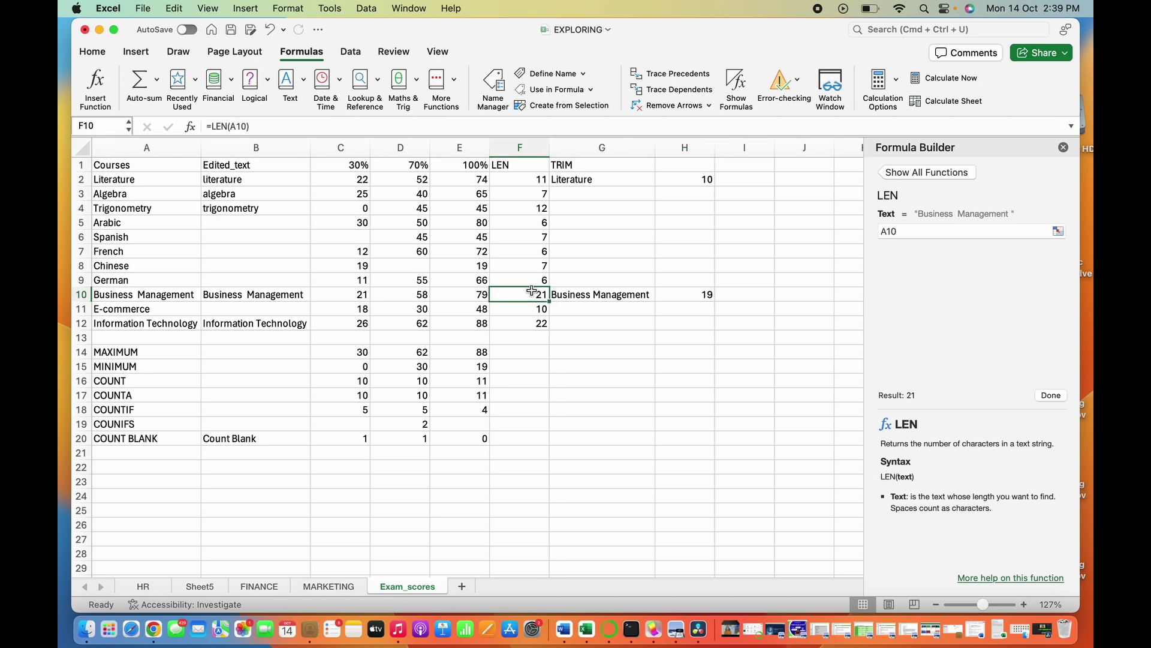
pyautogui.click(602, 380)
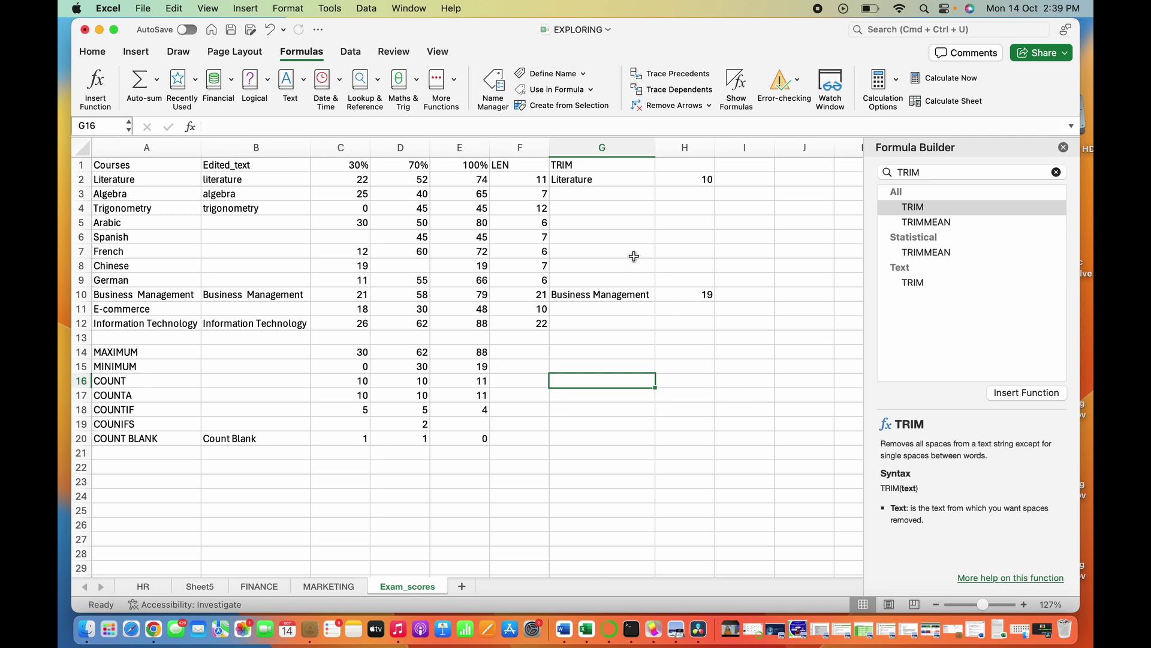
# - Enter =UPPER(A7) in cell B7 to convert the French course name to capitals
pyautogui.click(118, 251)
pyautogui.click(124, 266)
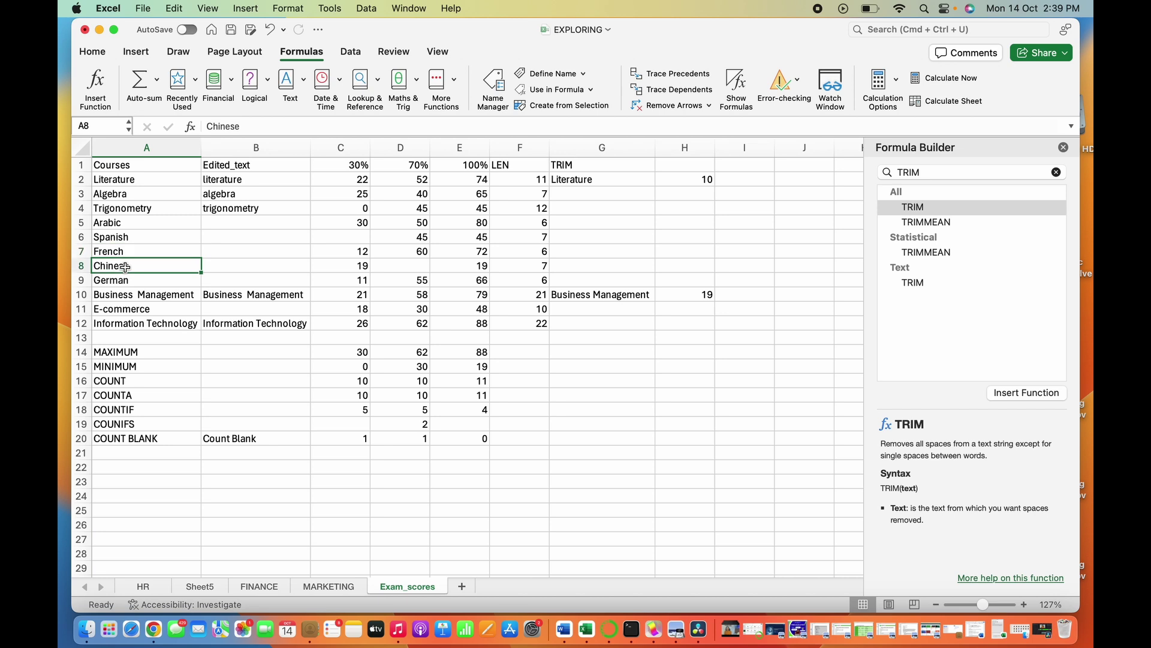
pyautogui.click(129, 249)
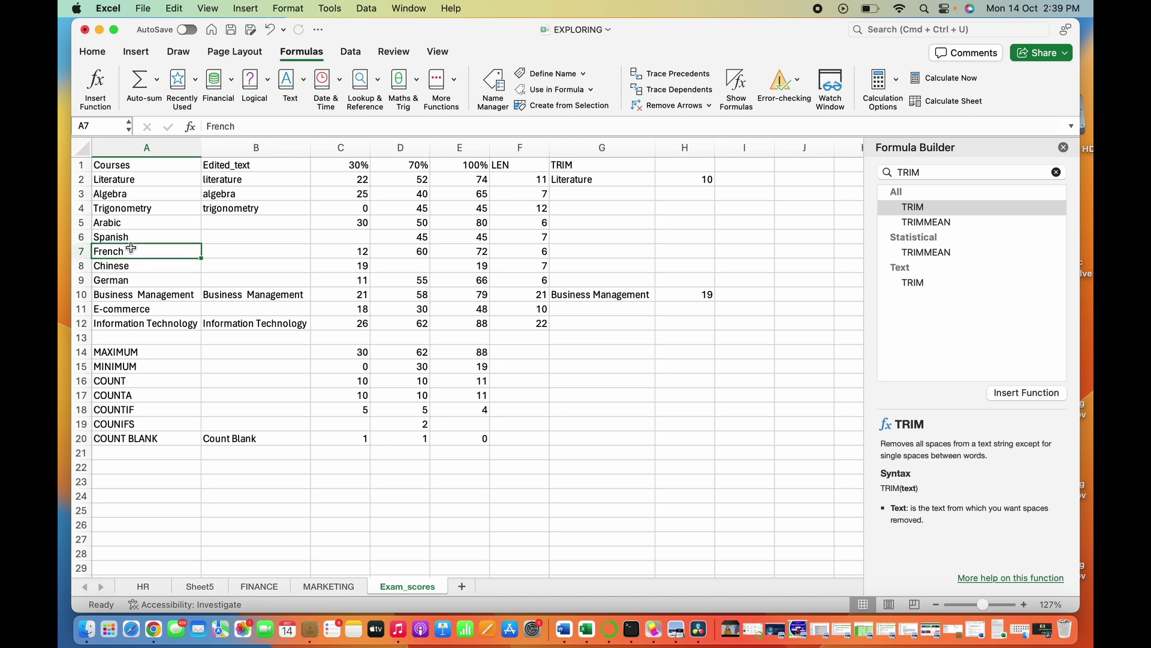
pyautogui.click(130, 264)
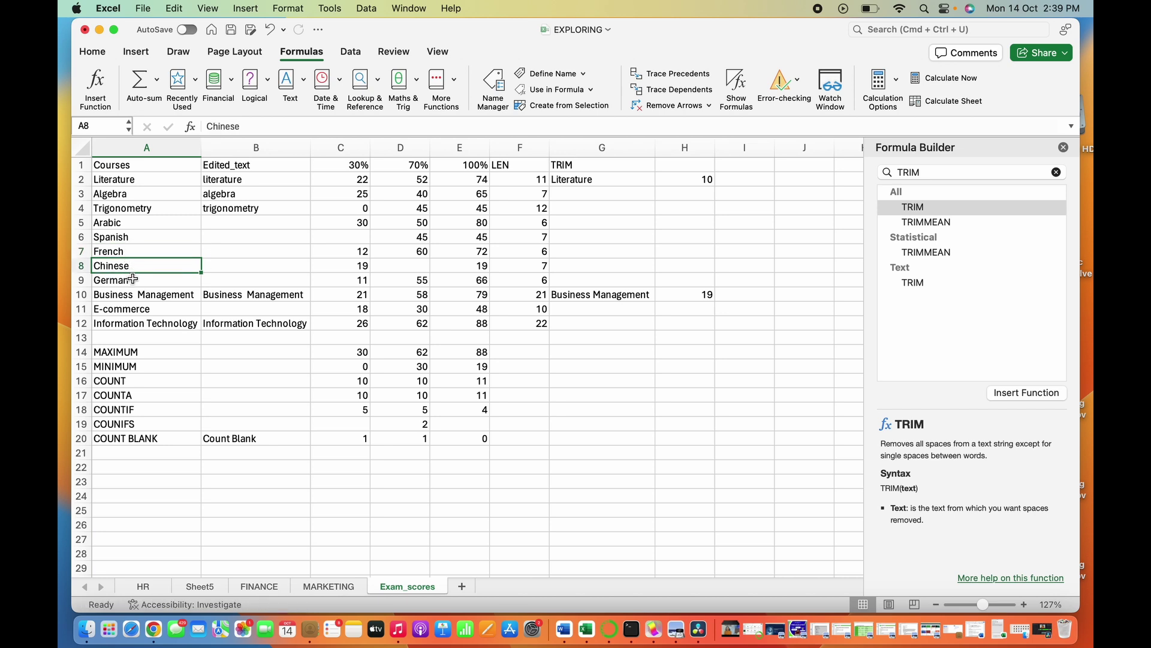
pyautogui.click(135, 280)
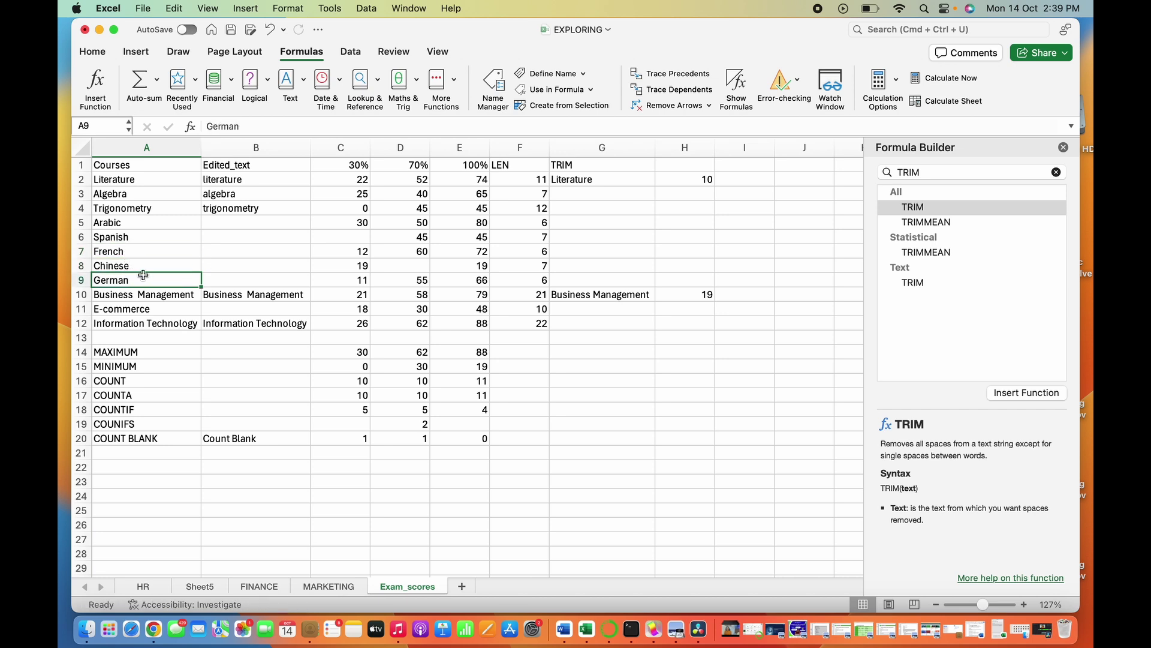
pyautogui.click(219, 247)
pyautogui.click(234, 127)
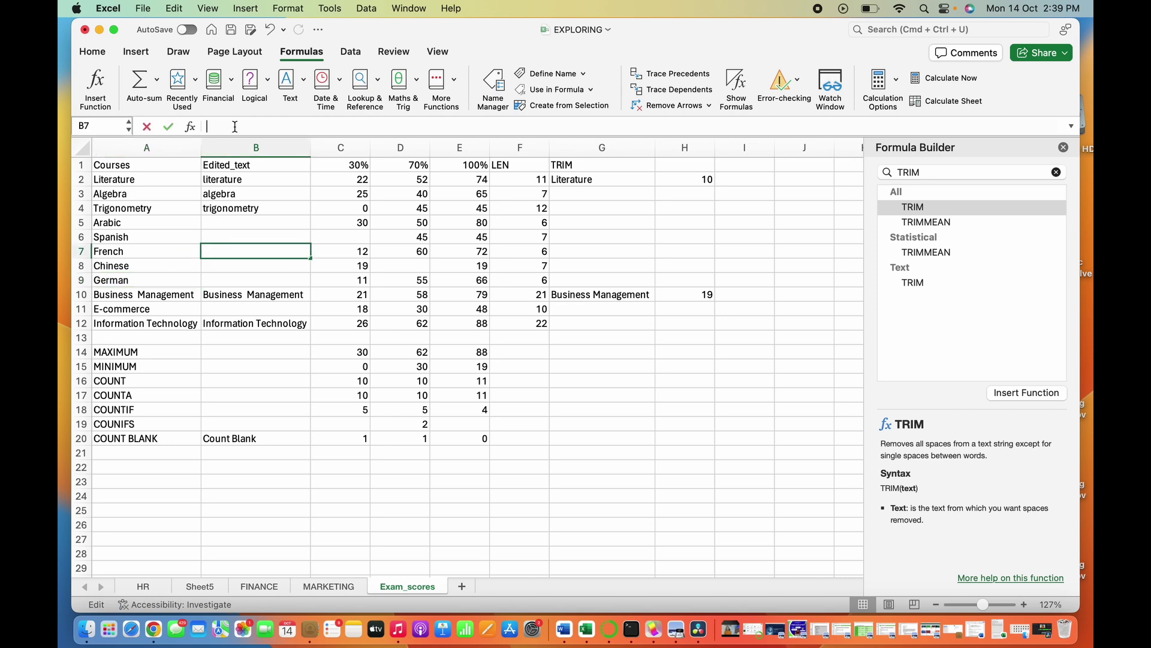
pyautogui.write('=UPPER(')
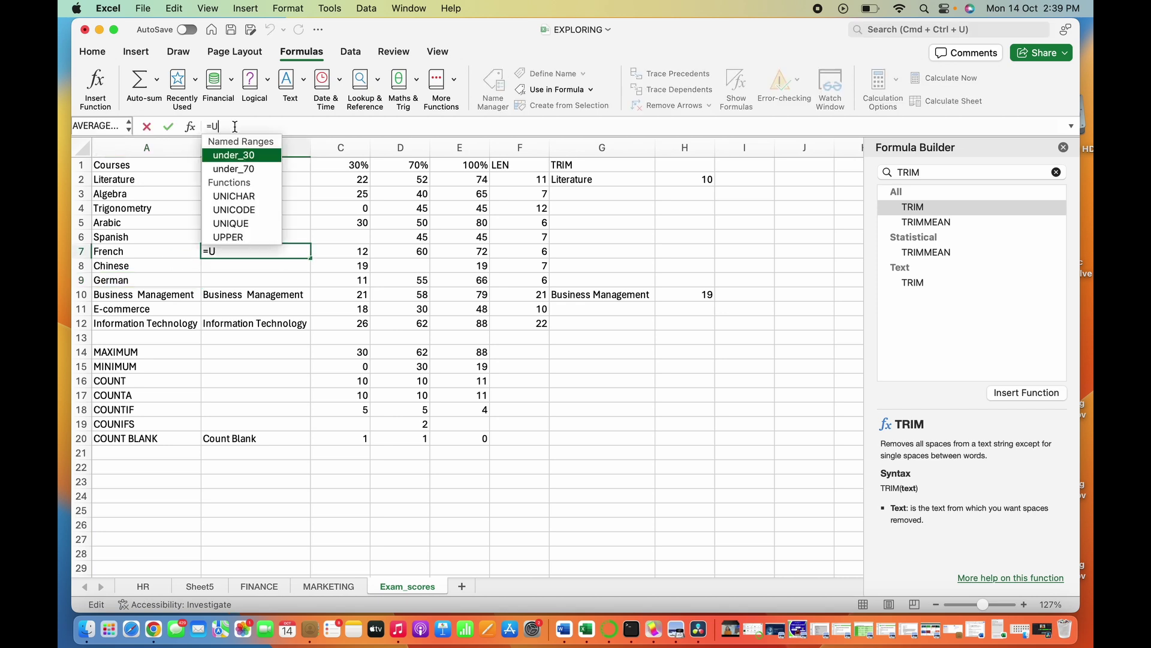
pyautogui.click(143, 252)
pyautogui.write(')')
pyautogui.press('Return')
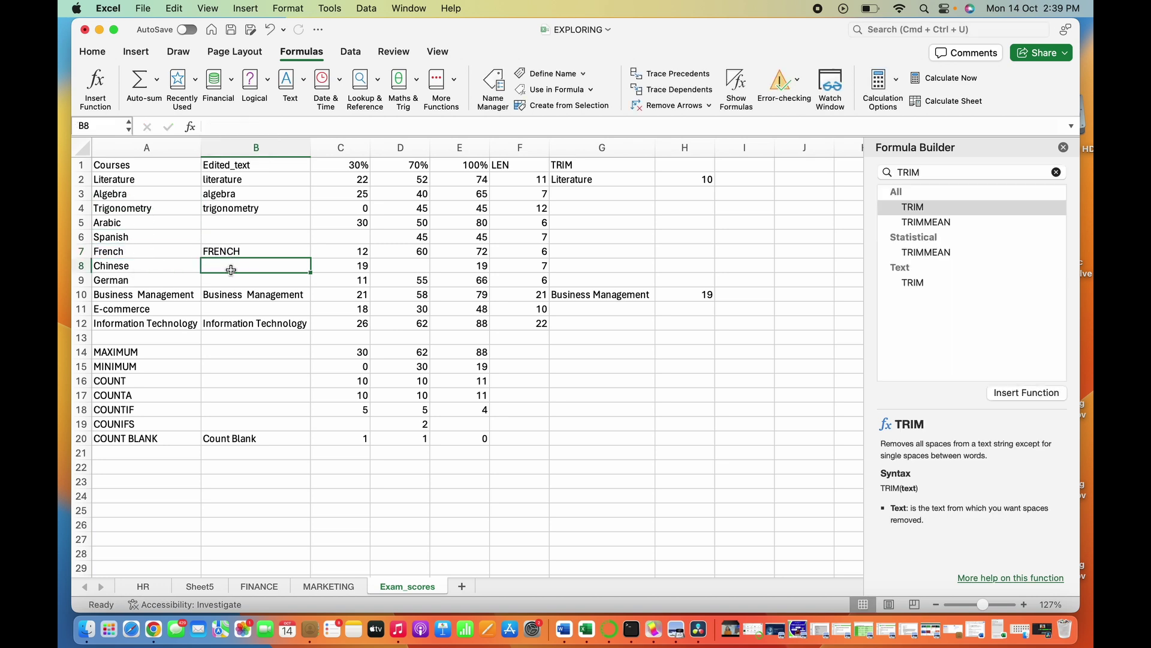
# - Enter =UPPER(A8) in cell B8 to convert the Chinese course name to capitals
pyautogui.click(243, 126)
pyautogui.write('=UPP')
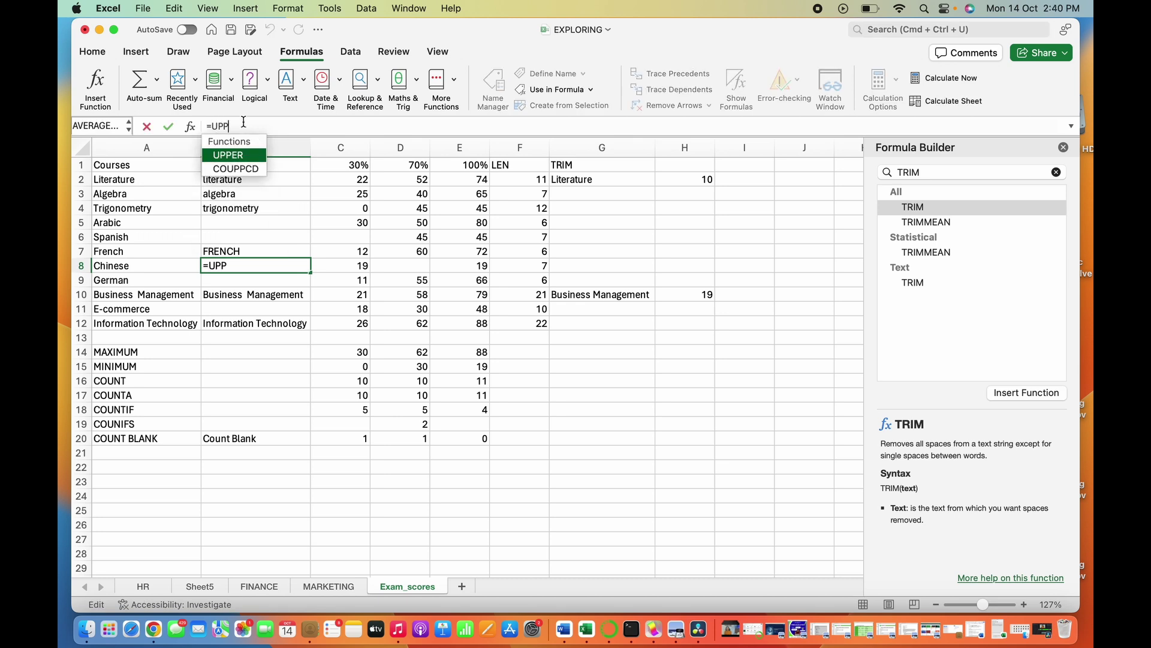
pyautogui.press('Tab')
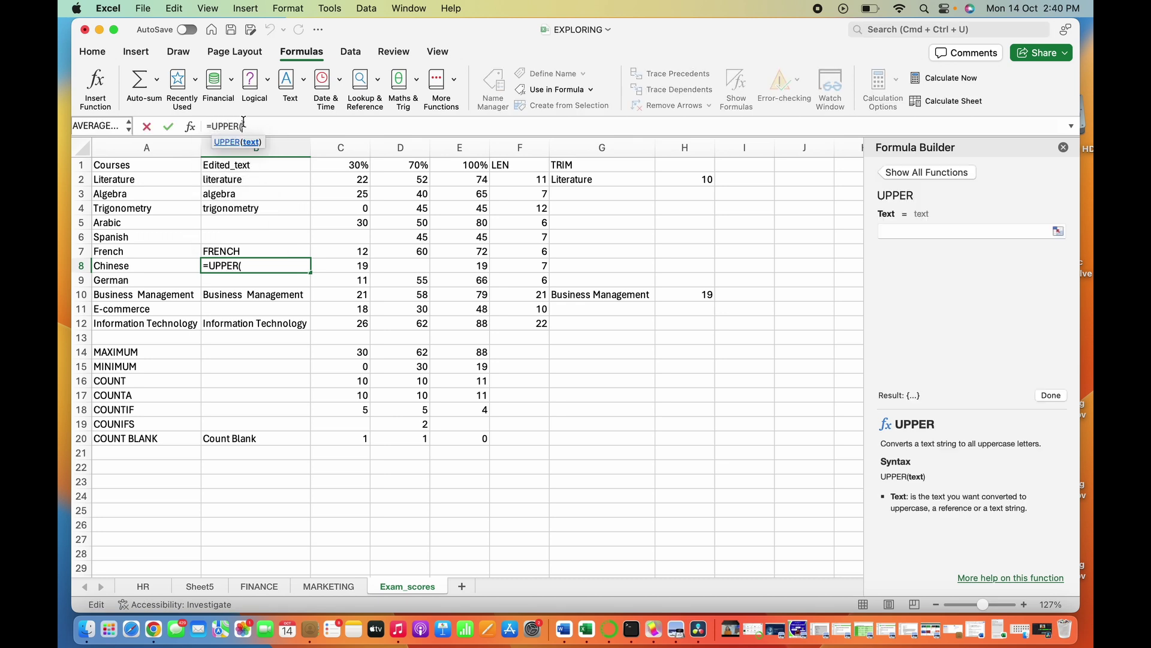
pyautogui.click(138, 266)
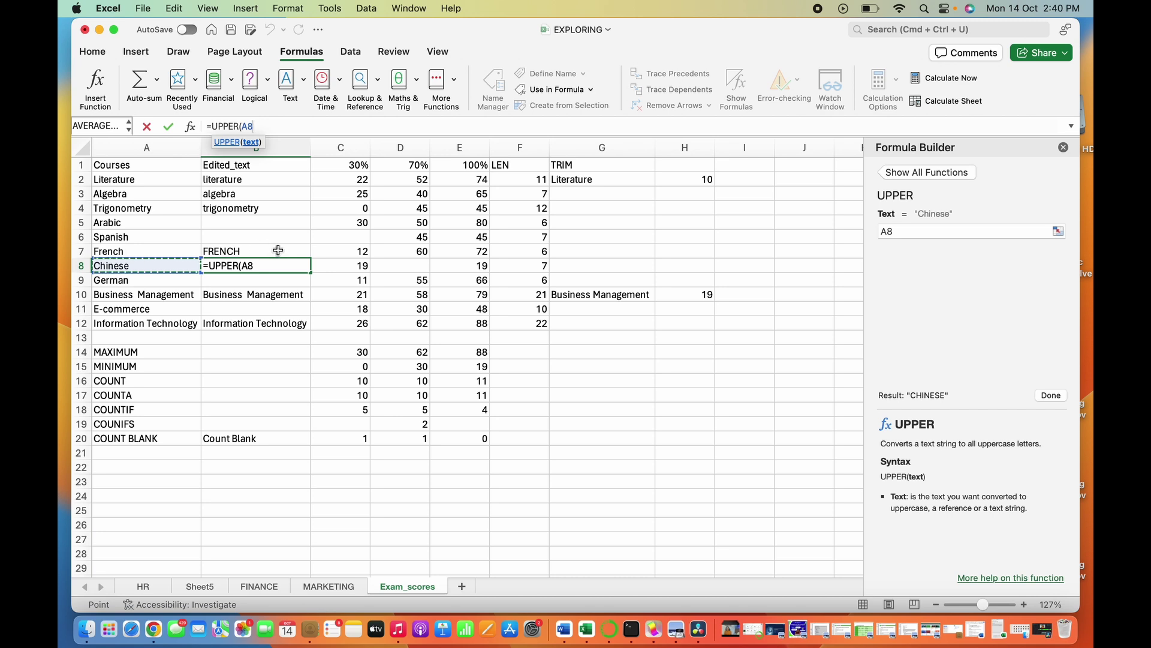
pyautogui.write(')')
pyautogui.press('Return')
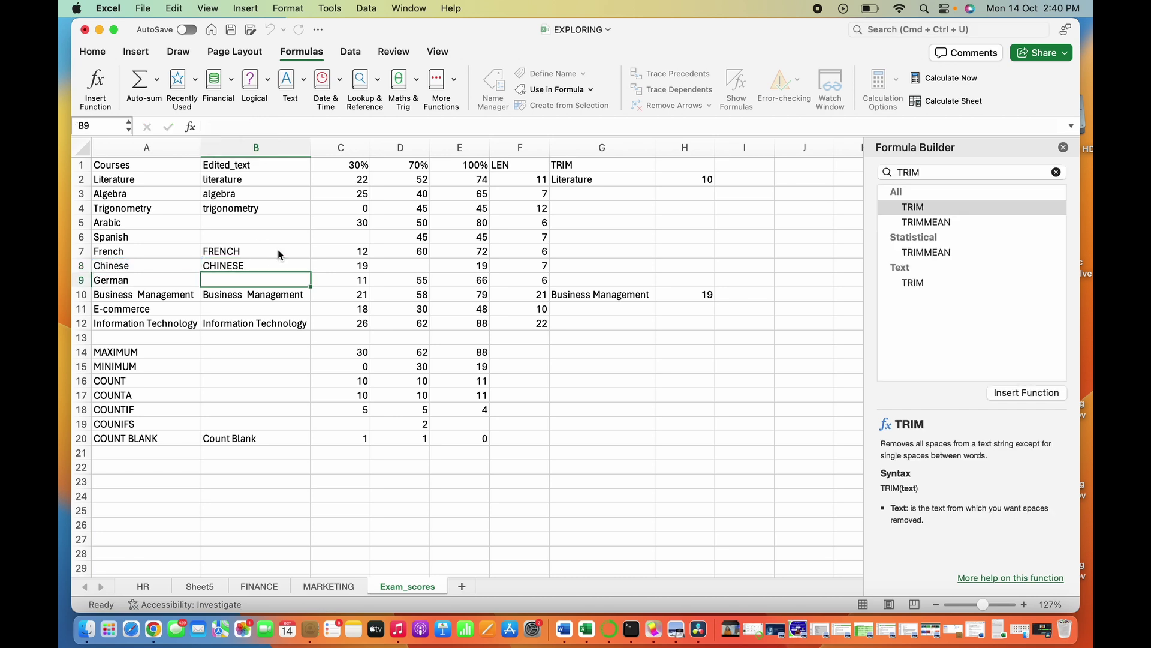
# - Enter =UPPER(A9) in cell B9 to convert the German course name to capitals
pyautogui.click(148, 283)
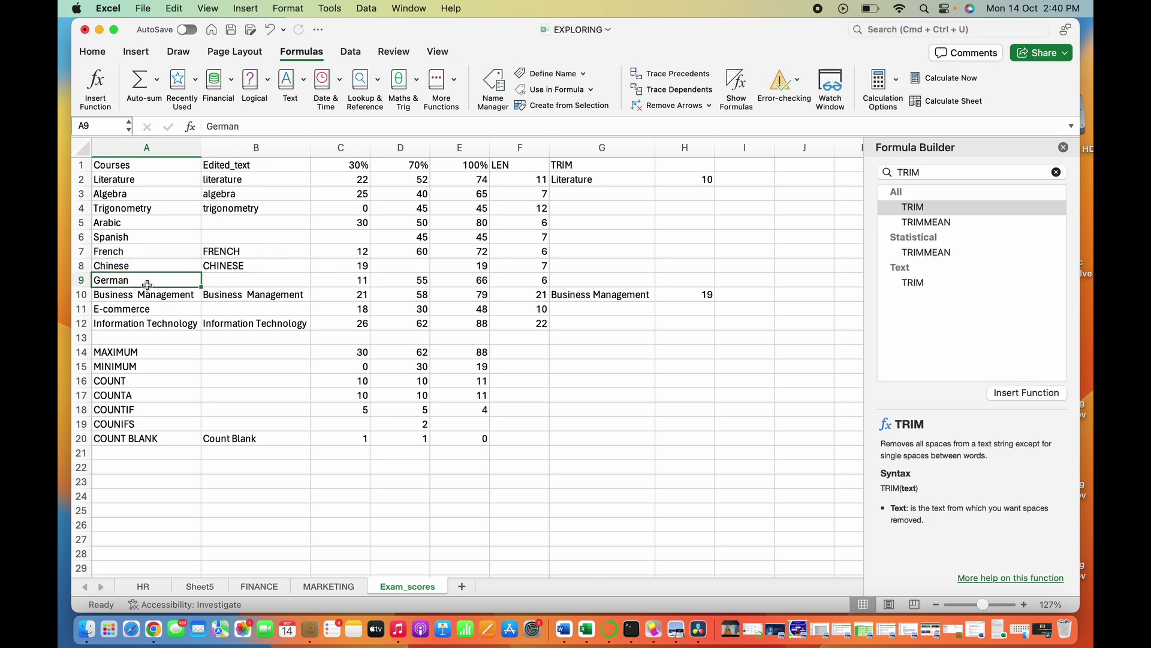
pyautogui.click(249, 280)
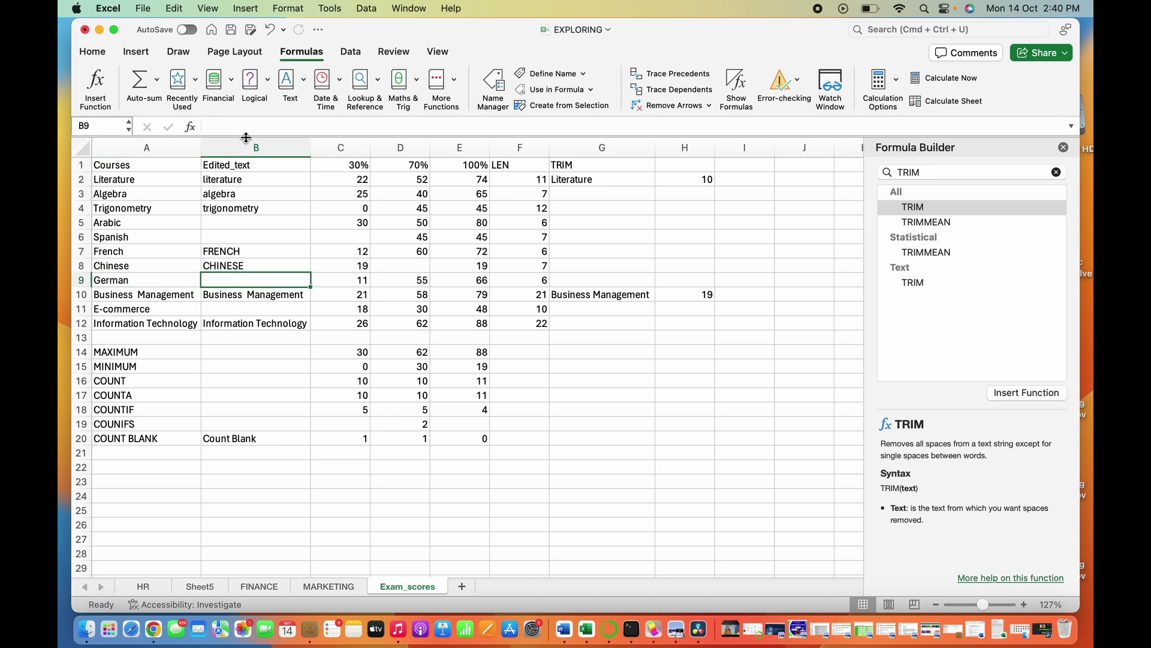
pyautogui.click(255, 123)
pyautogui.write('=')
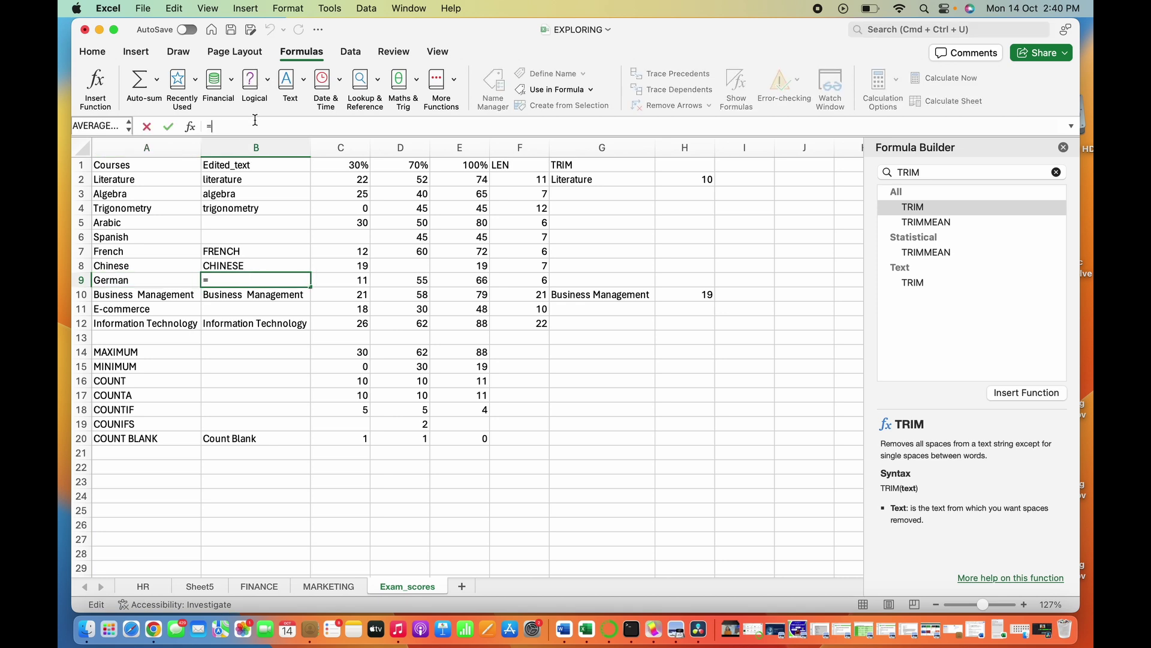
pyautogui.write('UPP')
pyautogui.press('Tab')
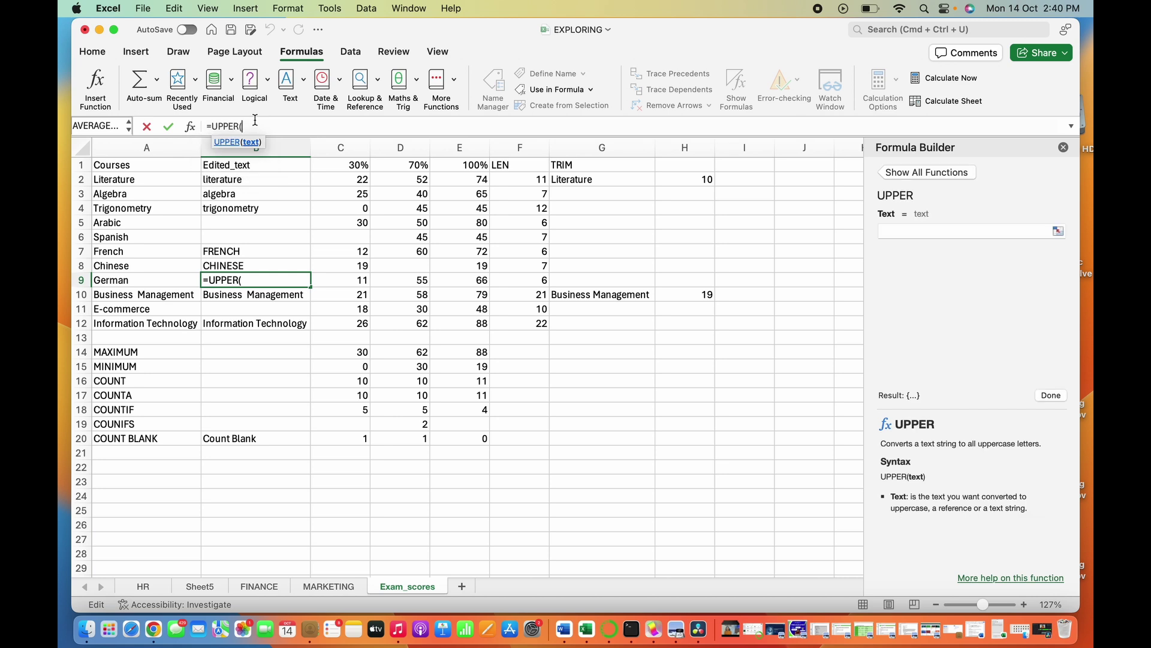
pyautogui.click(157, 287)
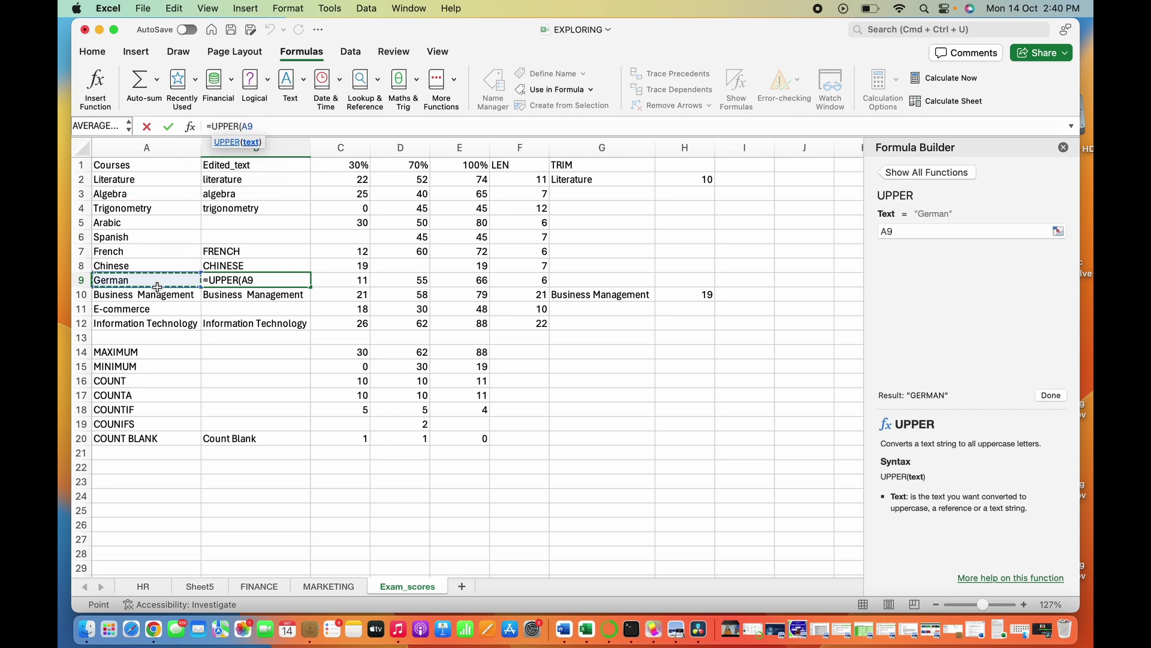
pyautogui.write(')')
pyautogui.press('Return')
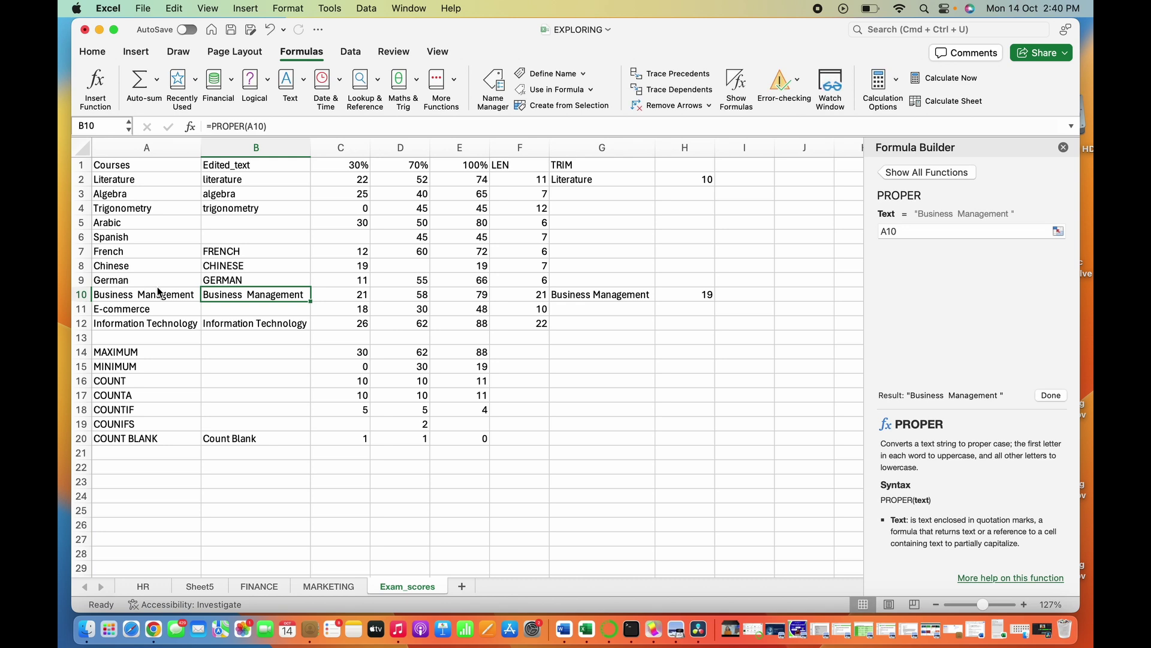